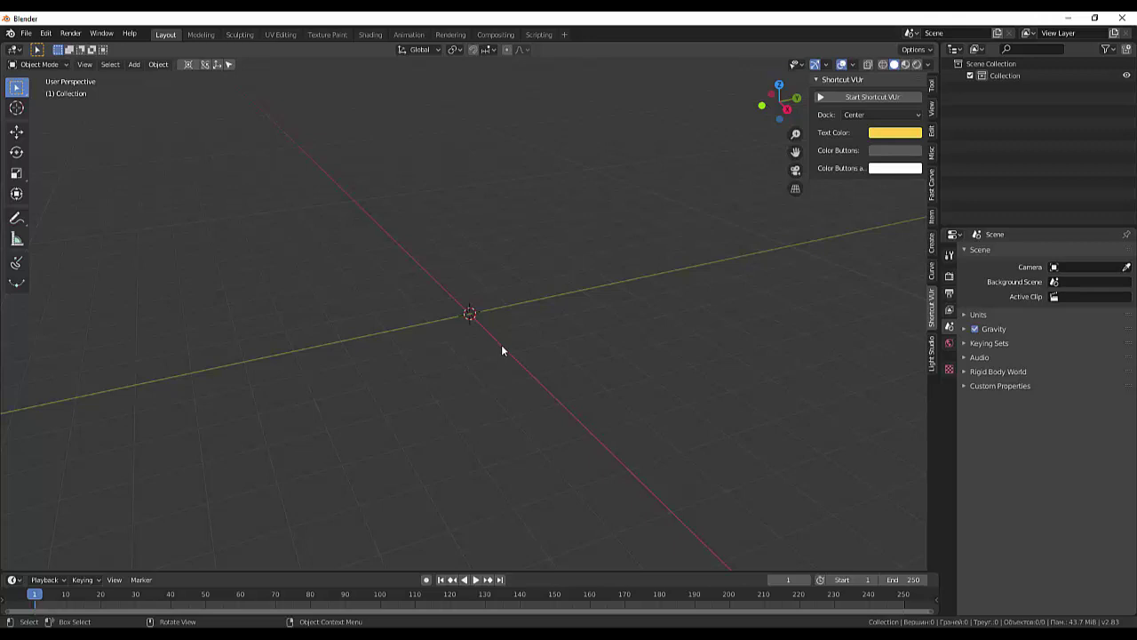
# Add a mesh circle at the world origin and scale it down to a radius of about 0.3 m
pyautogui.hotkey('shift', 'a')
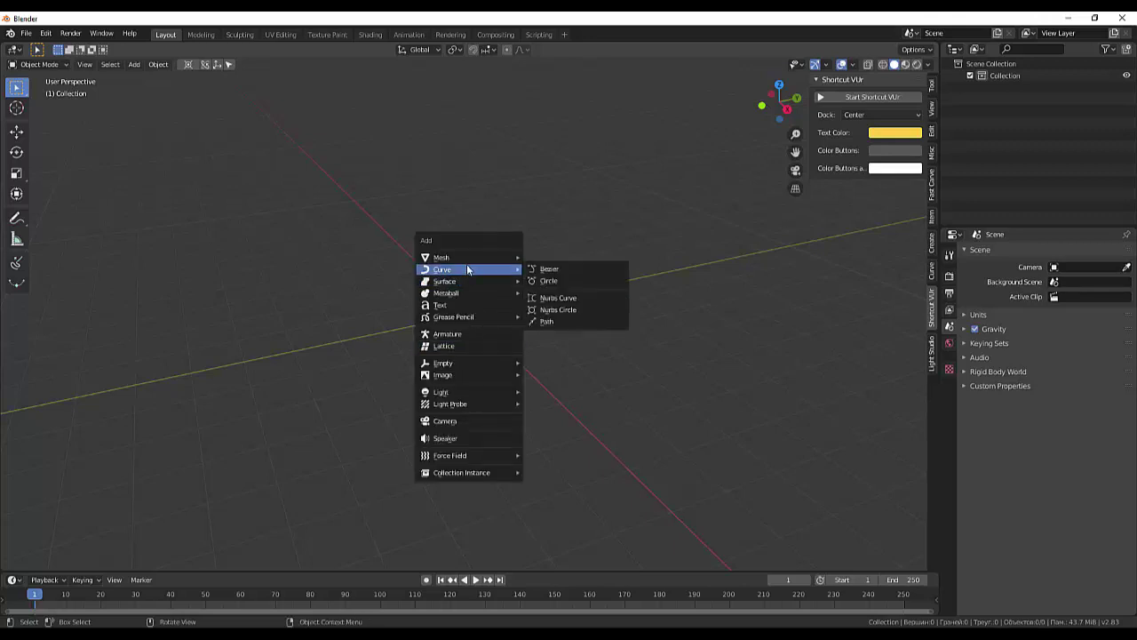
pyautogui.moveTo(466, 257)
pyautogui.click(544, 280)
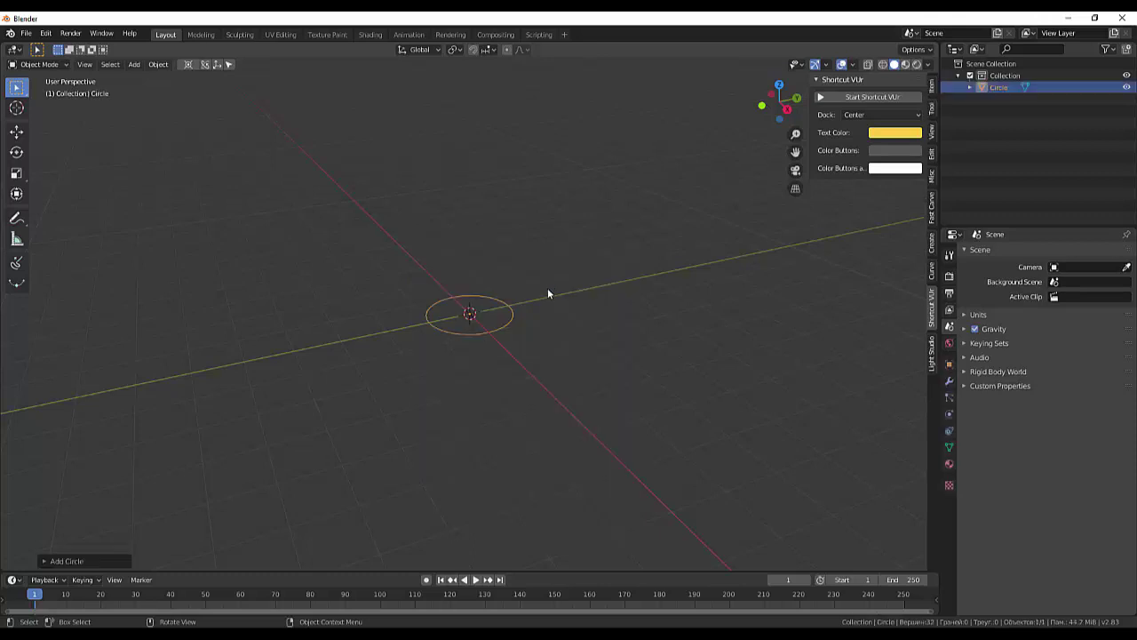
pyautogui.press('KP_7')
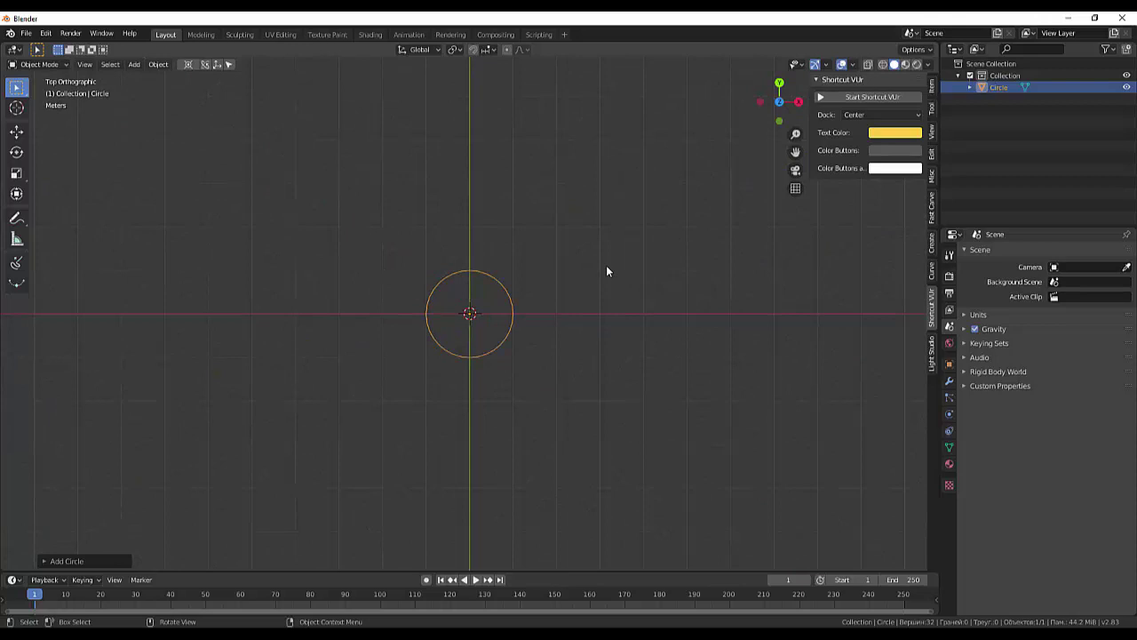
pyautogui.press('s')
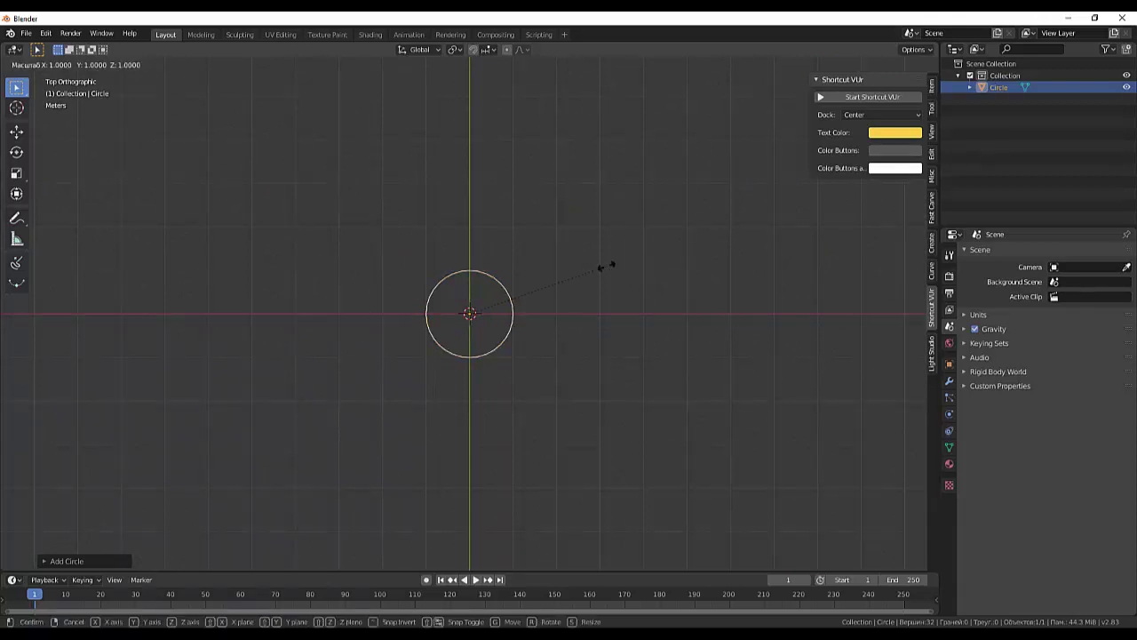
pyautogui.click(502, 315)
pyautogui.scroll(8, 493, 342)
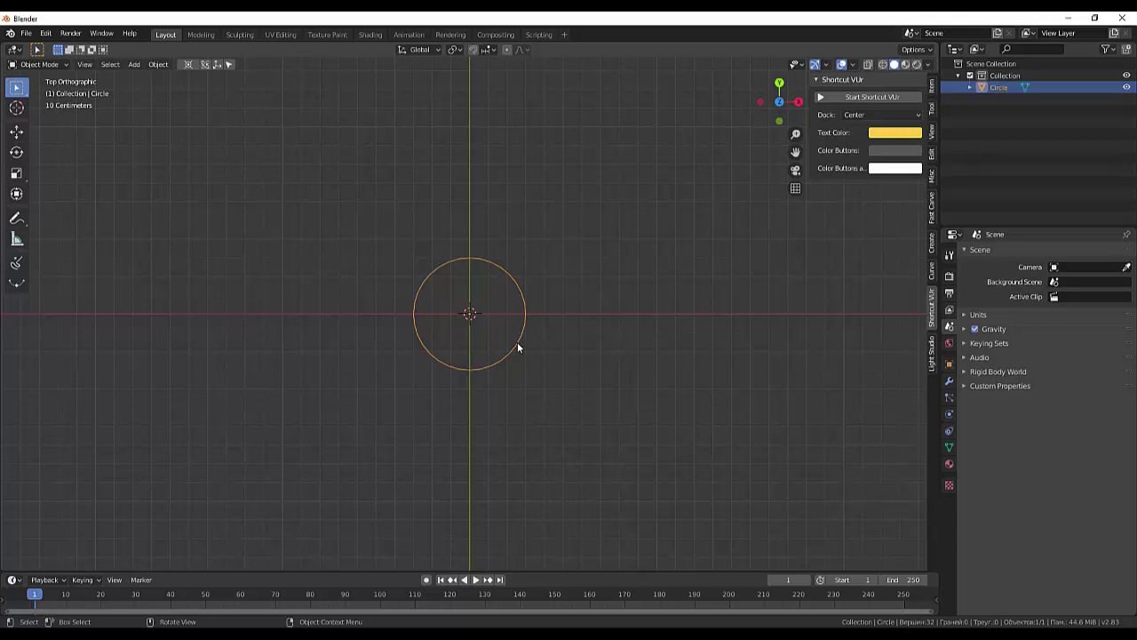
# Move the circle about 0.3 m along the X axis so its edge touches the world origin
pyautogui.press('g')
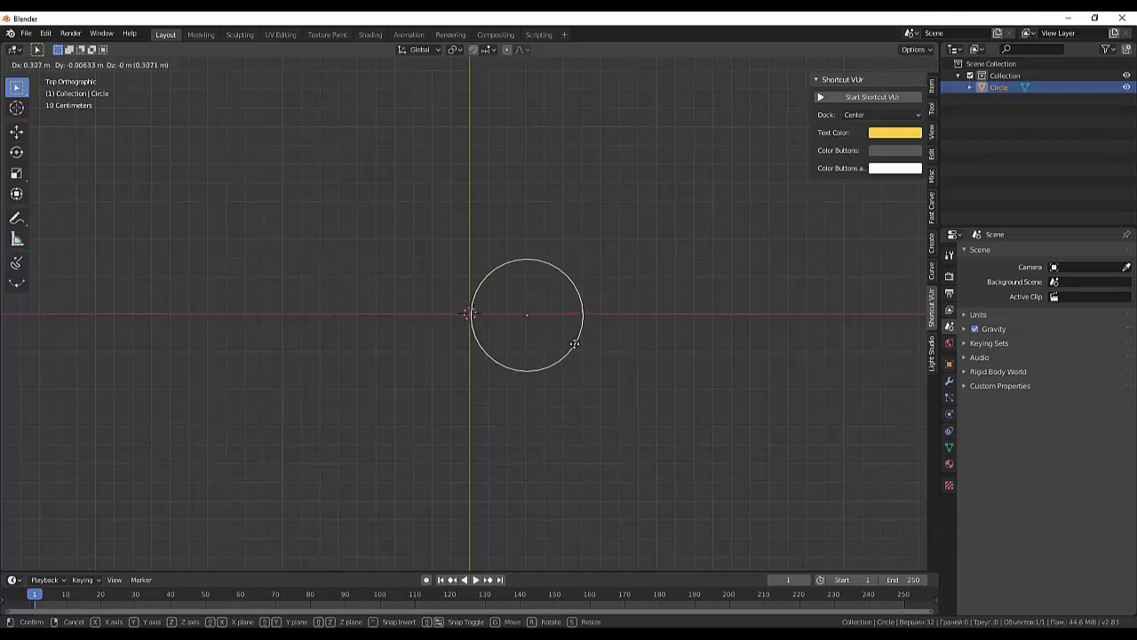
pyautogui.press('x')
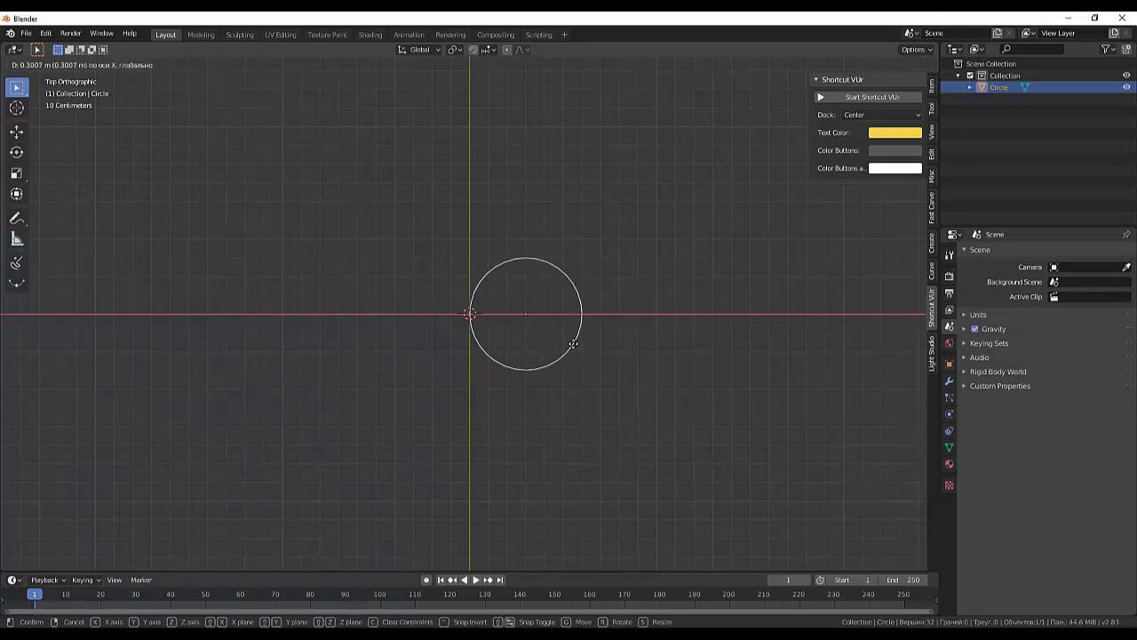
pyautogui.click(574, 343)
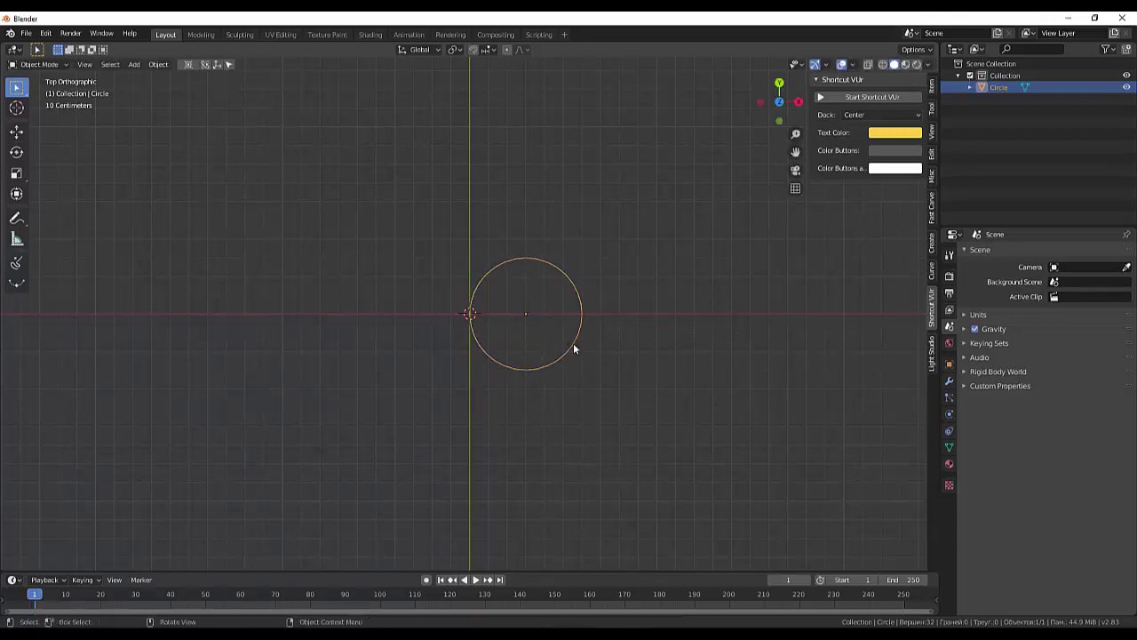
# Duplicate the circle and shift the copy about -0.61 m along X so both circles touch at the origin
pyautogui.press('shift')
pyautogui.hotkey('shift', 'd')
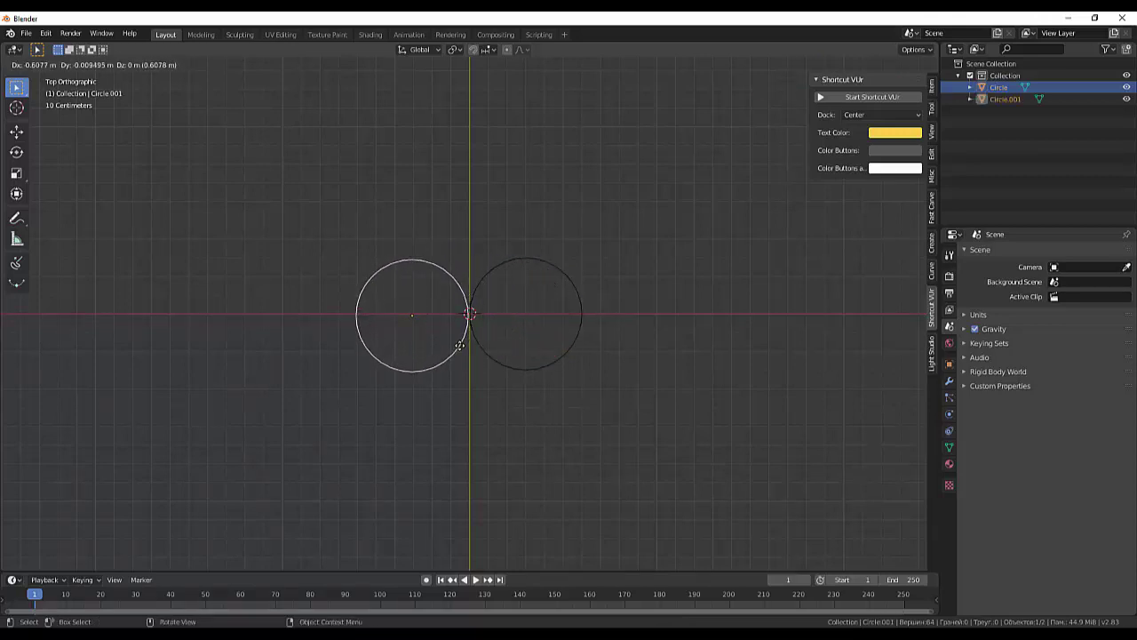
pyautogui.press('x')
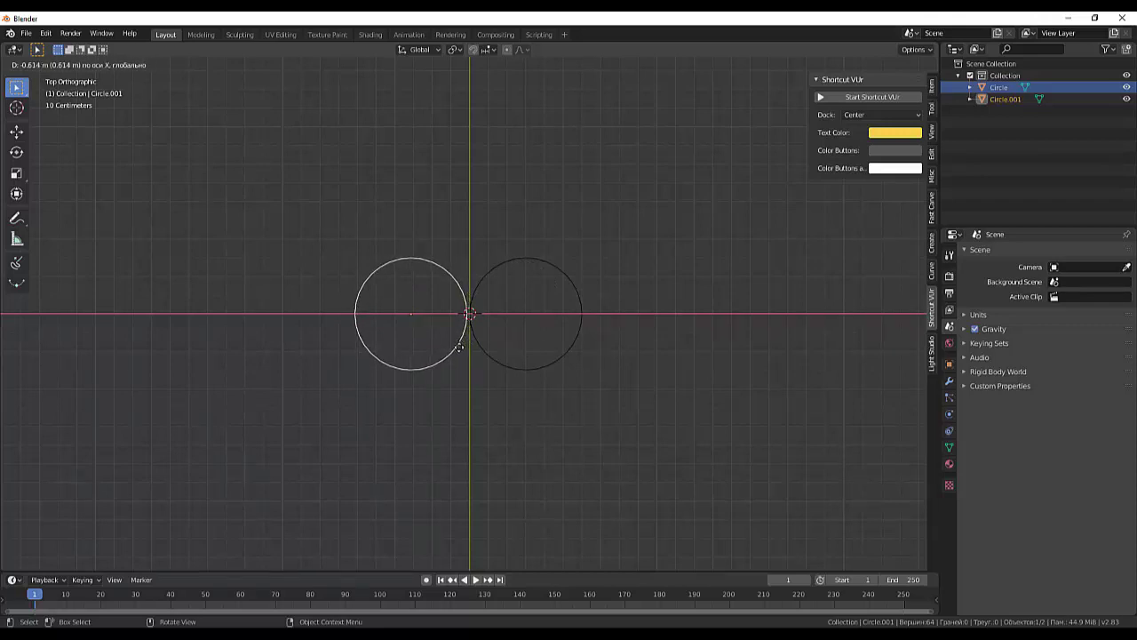
pyautogui.click(461, 348)
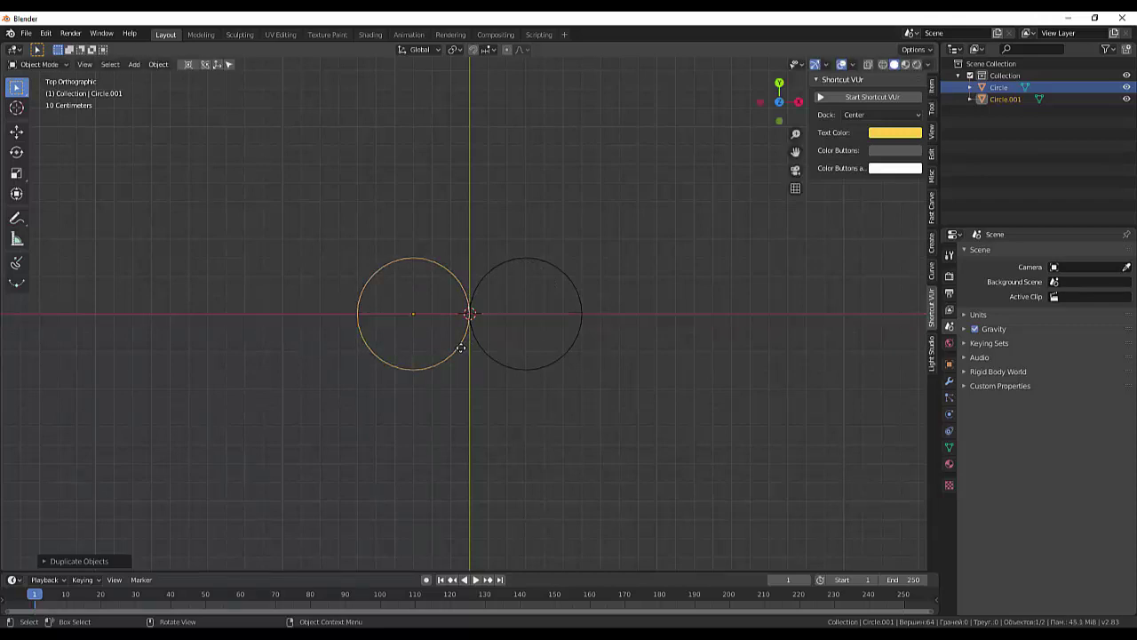
# Start the Shortcut VUr key display and join the two touching circles into a single object
pyautogui.click(559, 398)
pyautogui.click(550, 367)
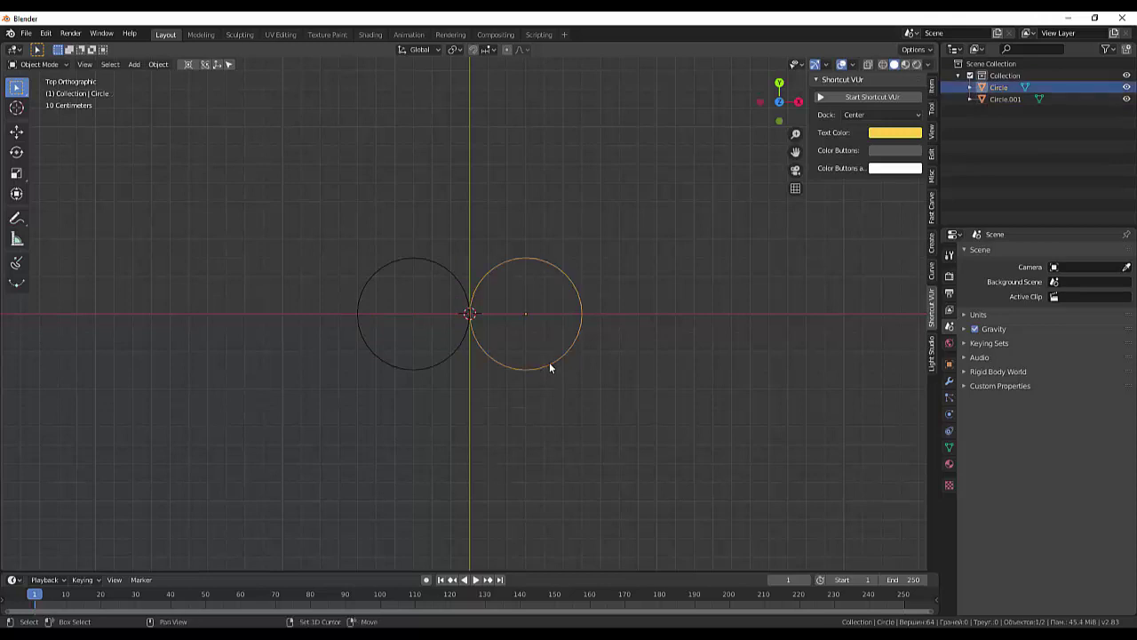
pyautogui.keyDown('shift'); pyautogui.click(441, 359); pyautogui.keyUp('shift')
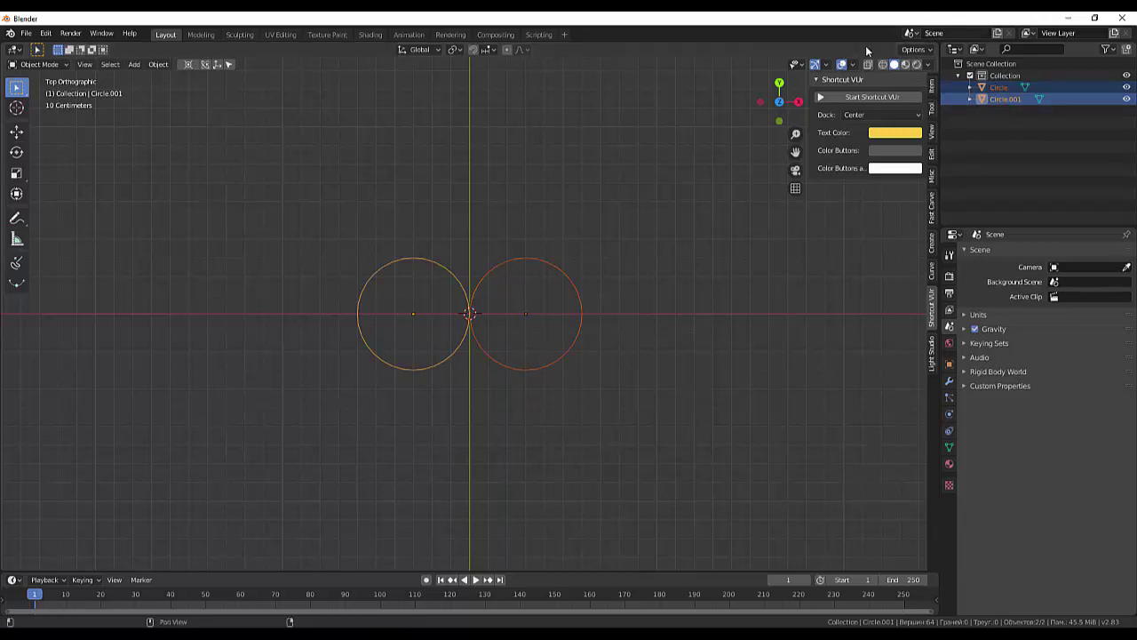
pyautogui.click(872, 96)
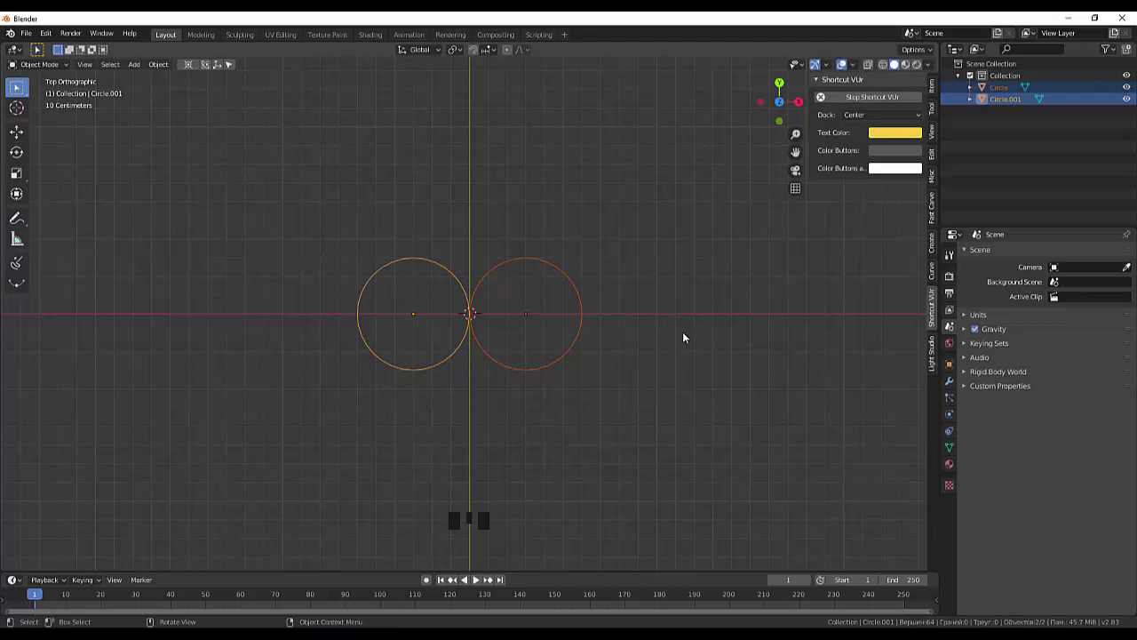
pyautogui.hotkey('ctrl', 'j')
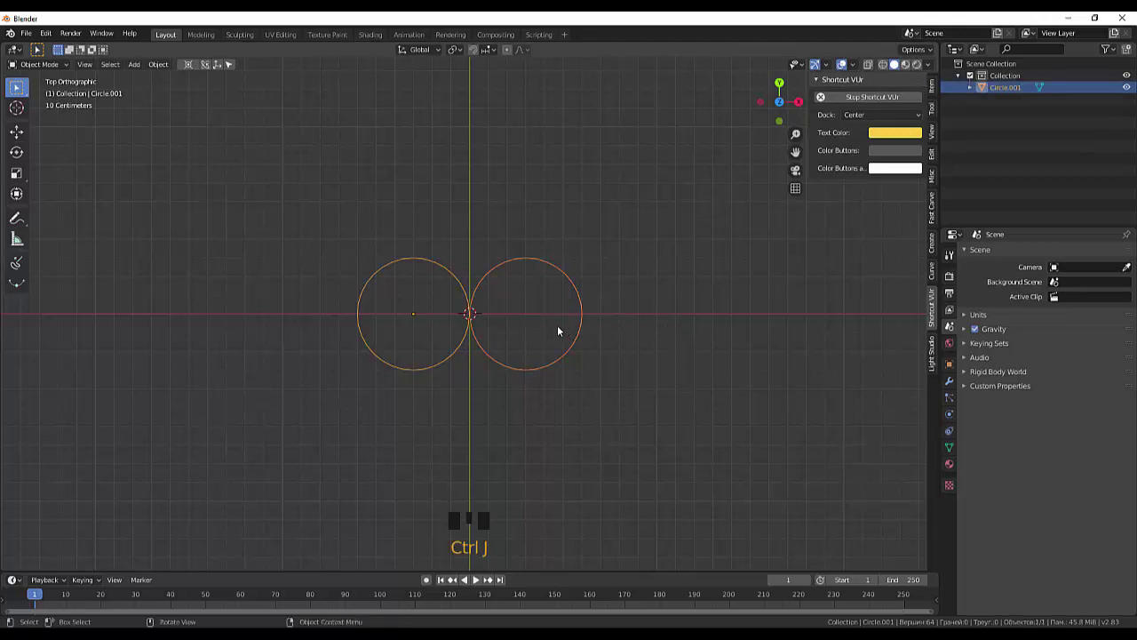
# Add a Bezier circle curve centred on the world origin around the joined circles
pyautogui.moveTo(566, 347); pyautogui.dragTo(641, 262, button='middle')
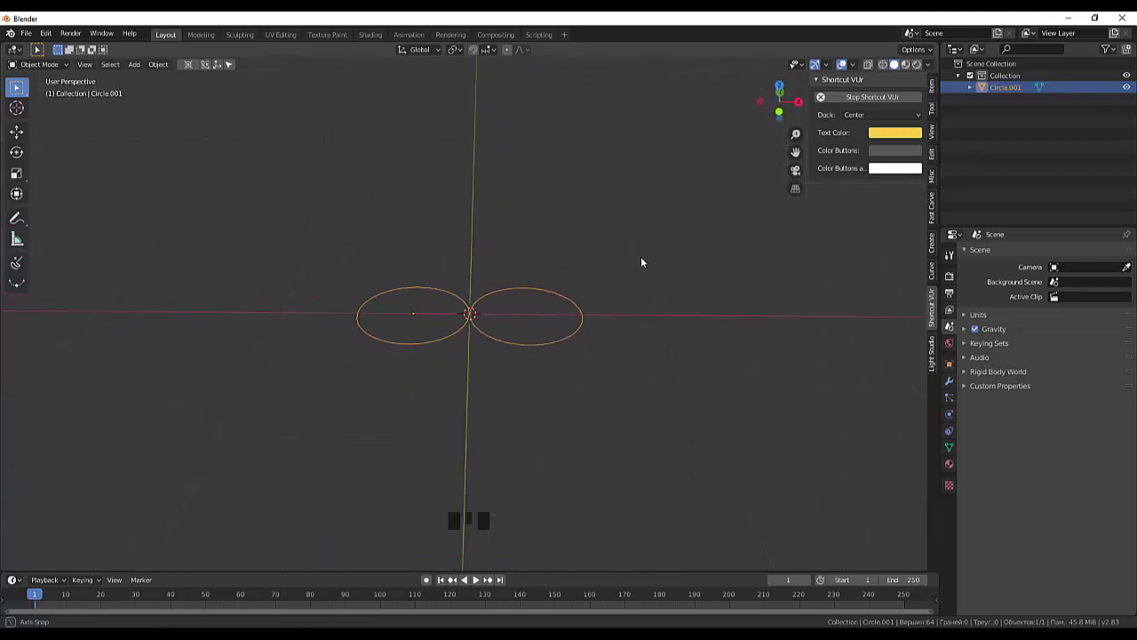
pyautogui.scroll(-3, 636, 268)
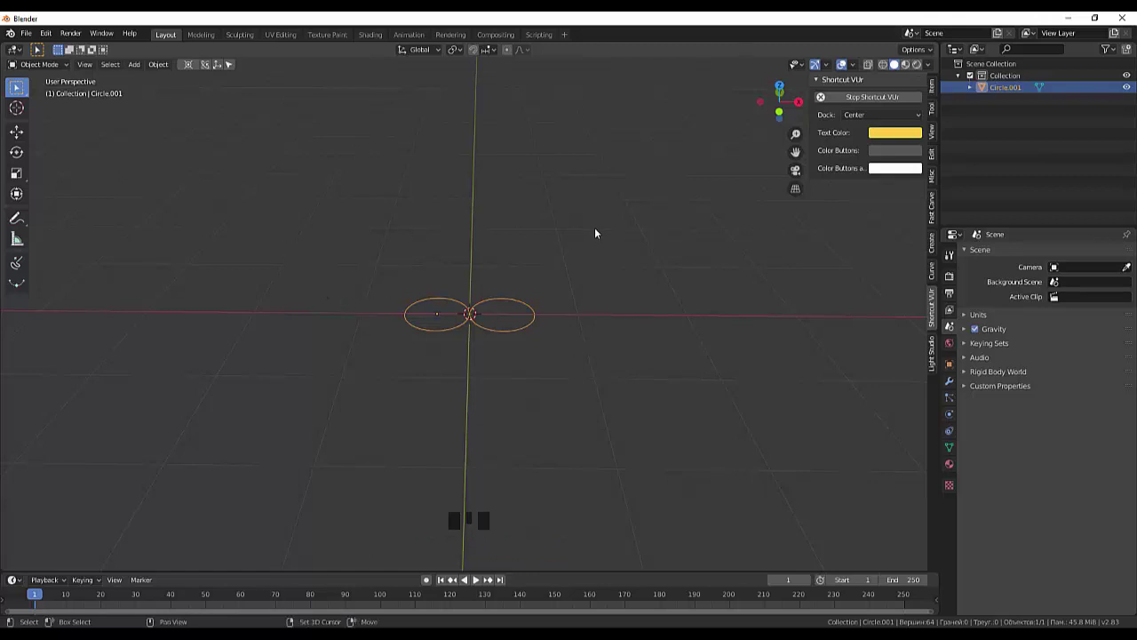
pyautogui.hotkey('shift', 'a')
pyautogui.moveTo(579, 241)
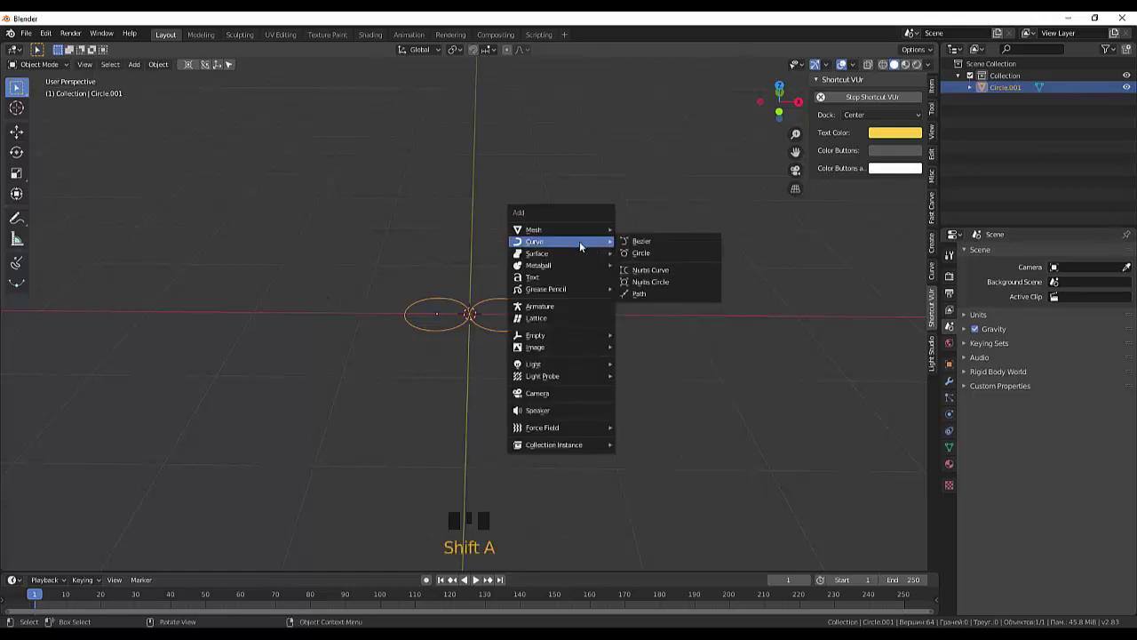
pyautogui.click(647, 252)
pyautogui.moveTo(647, 257); pyautogui.dragTo(648, 258, button='middle')
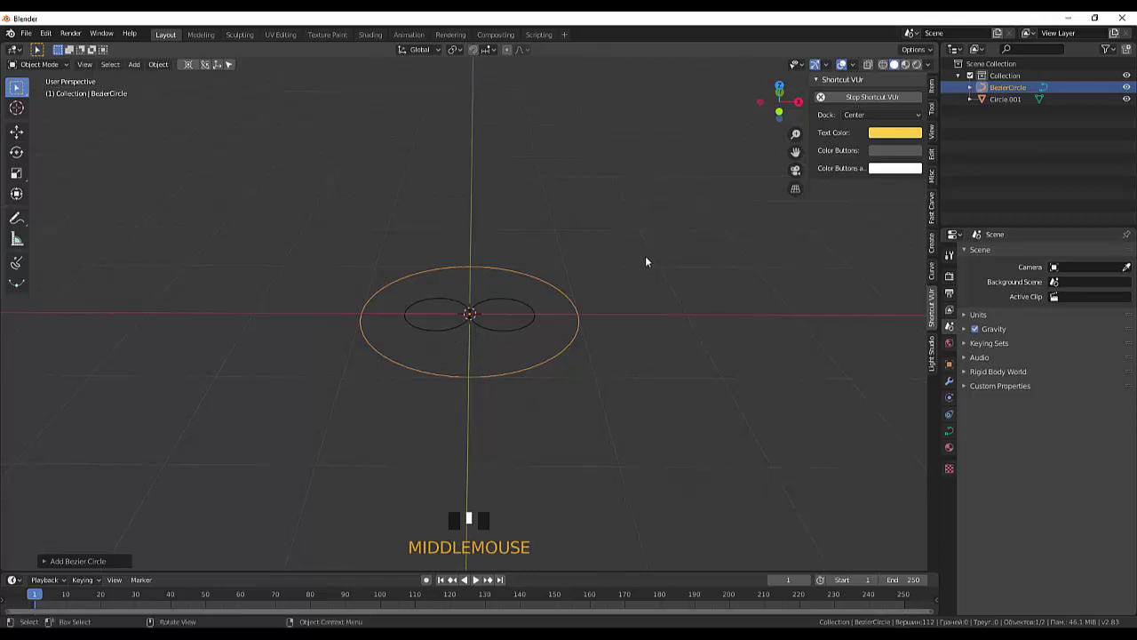
# Rotate the Bezier circle 90° about the global X axis so it stands upright
pyautogui.press('r')
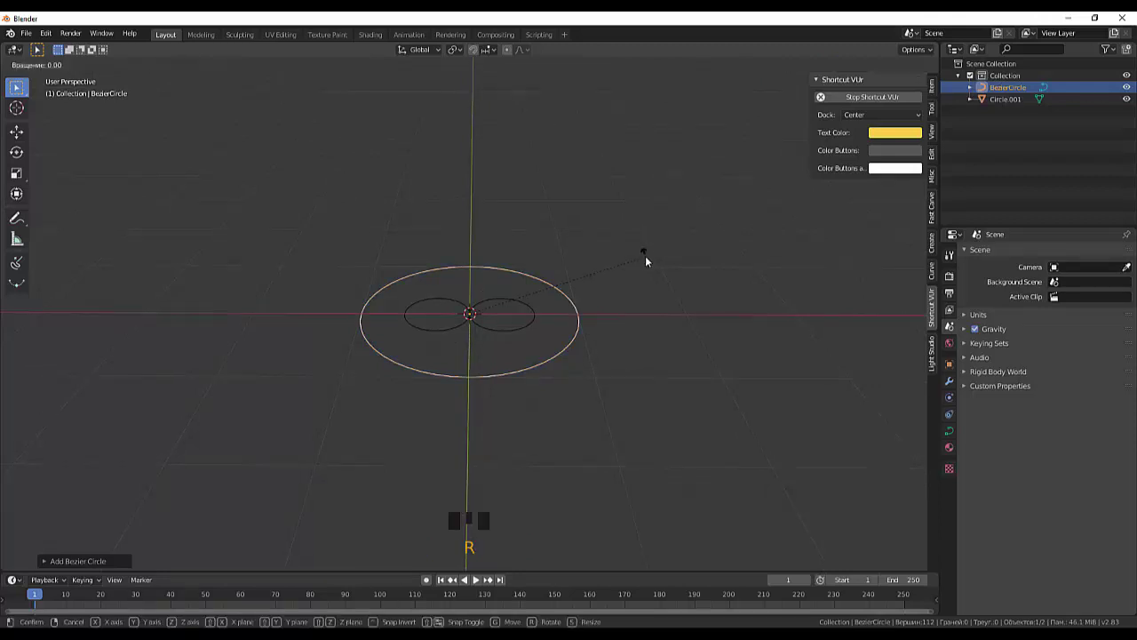
pyautogui.write('x')
pyautogui.write('90')
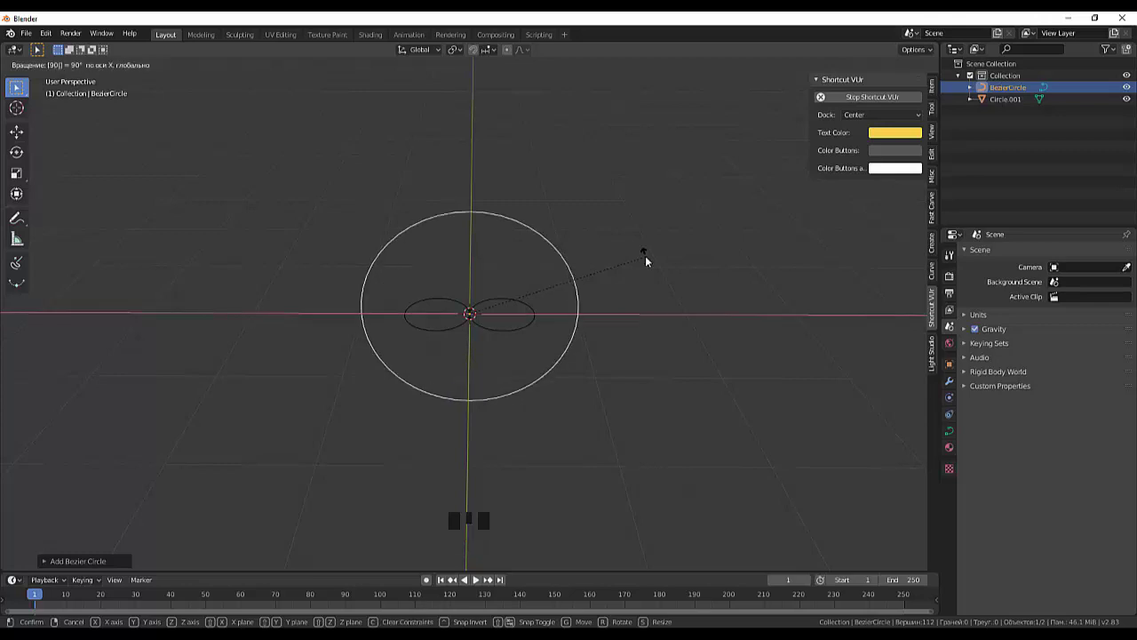
pyautogui.press('Return')
pyautogui.moveTo(632, 294); pyautogui.dragTo(654, 310, button='middle')
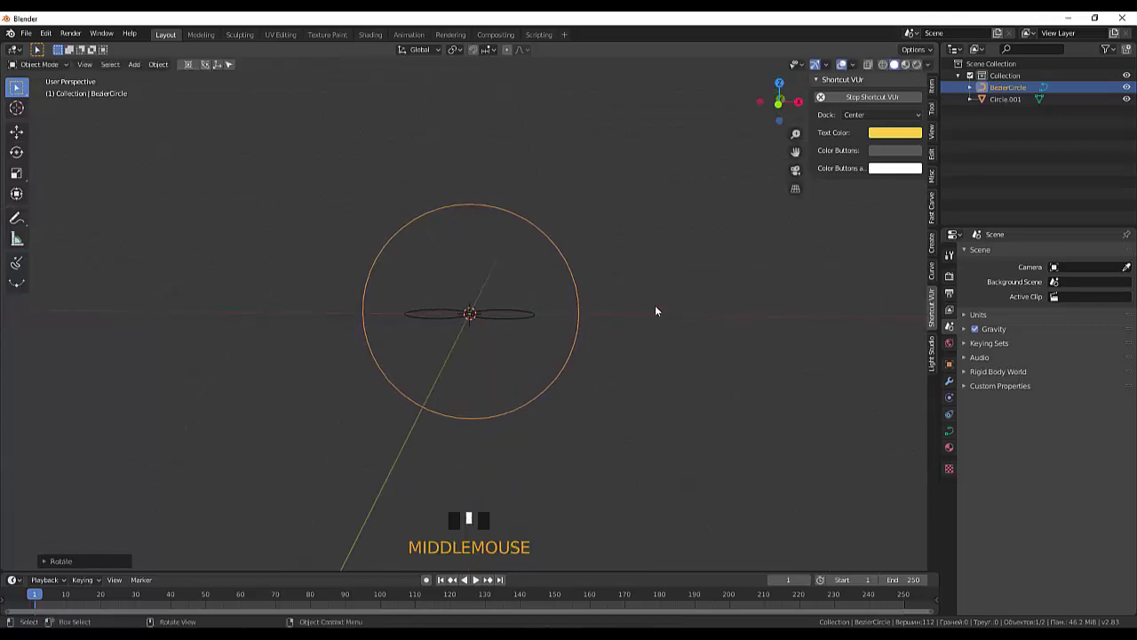
# Scale the Bezier circle up uniformly to several times its size, forming a large ring around the joined circles
pyautogui.scroll(-3, 649, 315)
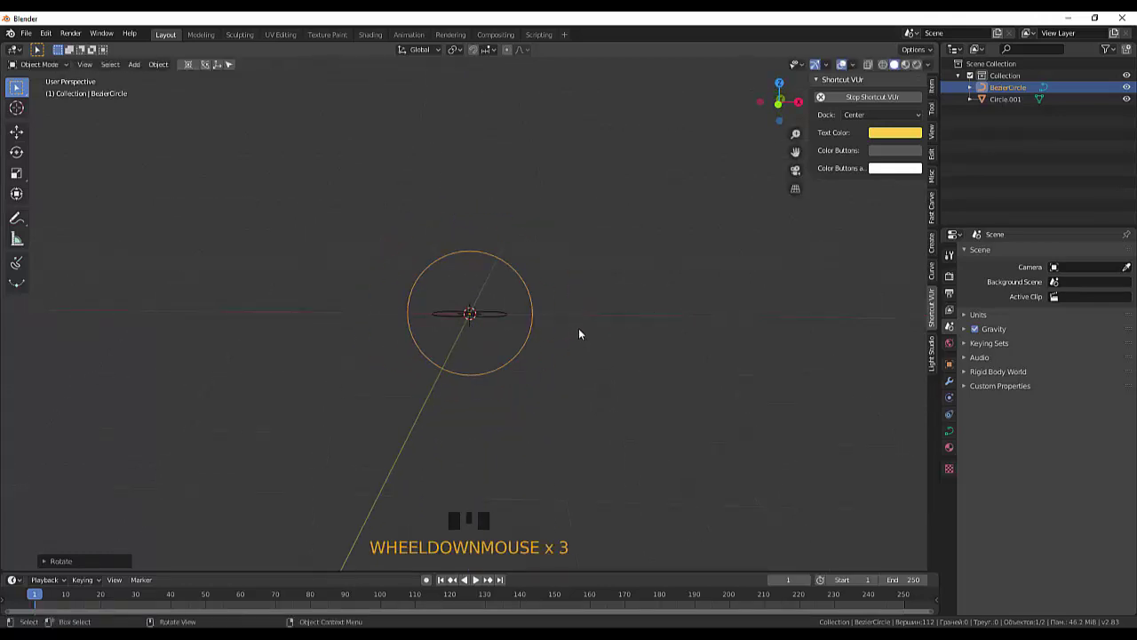
pyautogui.press('s')
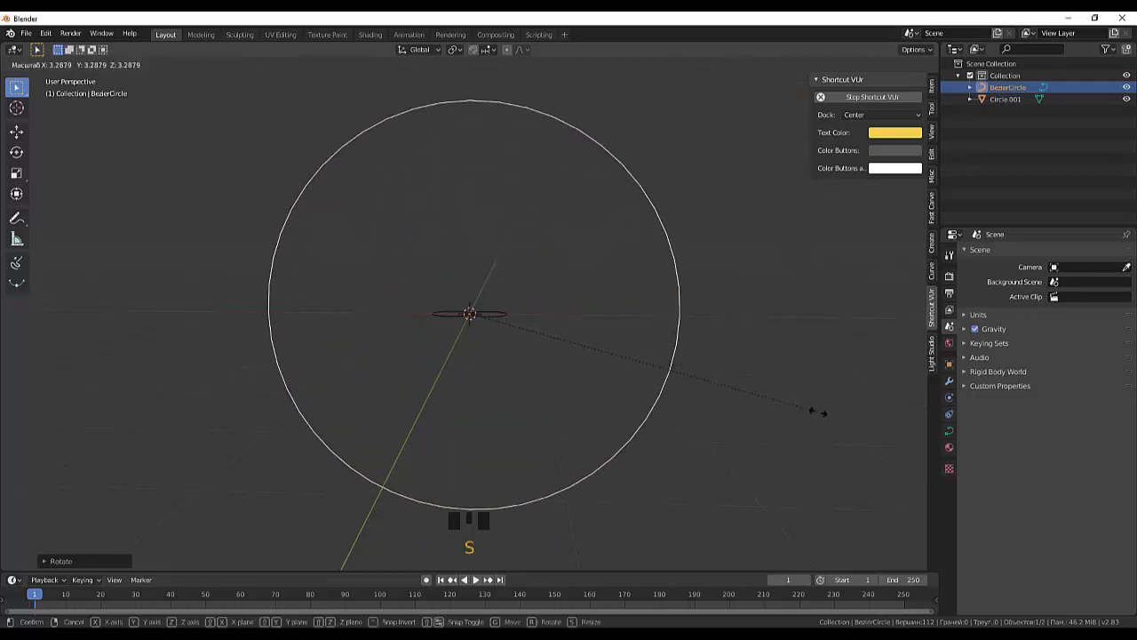
pyautogui.click(906, 451)
pyautogui.scroll(-3, 906, 453)
pyautogui.moveTo(869, 437)
pyautogui.mouseDown(button='middle')
pyautogui.moveTo(862, 474)
pyautogui.moveTo(867, 456)
pyautogui.mouseUp(button='middle')
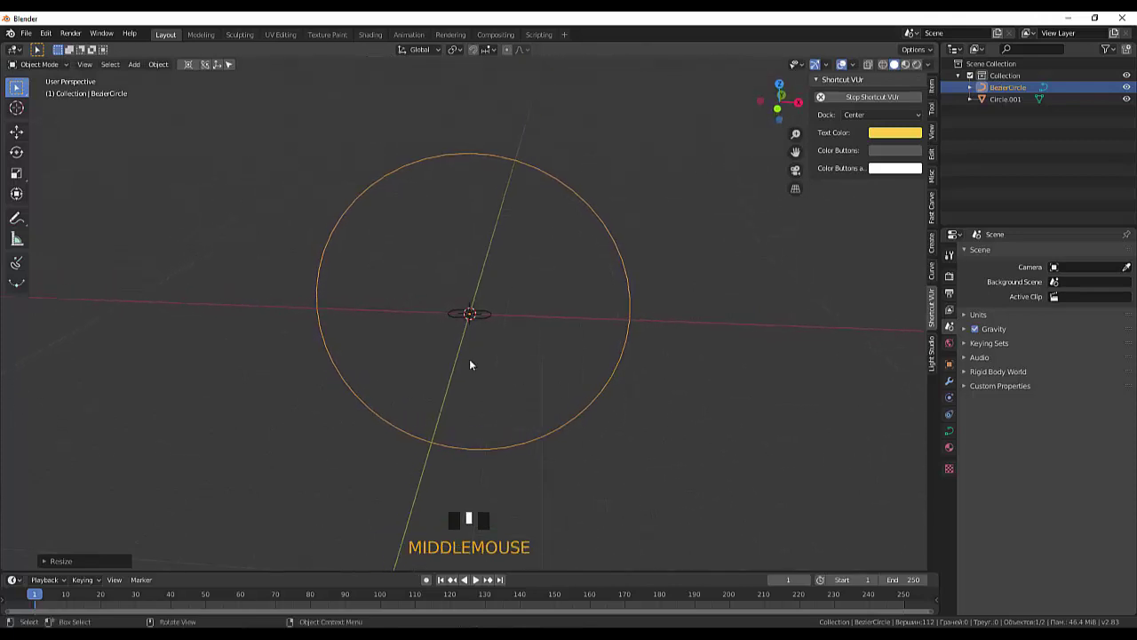
# Try a Screw modifier with its default settings on the joined circles, and undo it
pyautogui.click(489, 317)
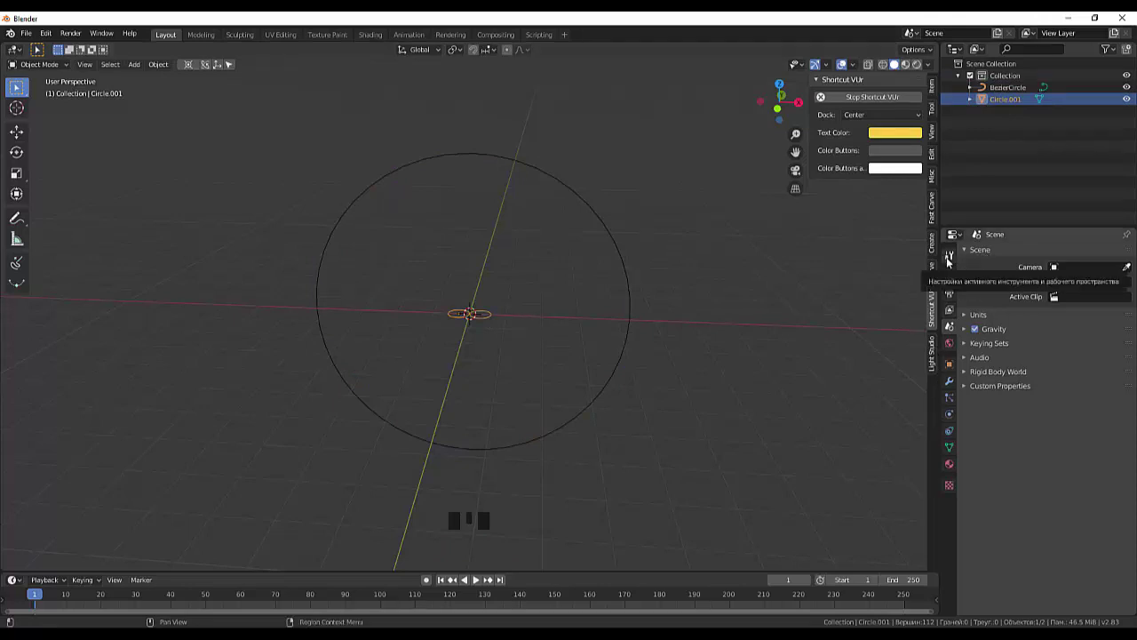
pyautogui.click(949, 382)
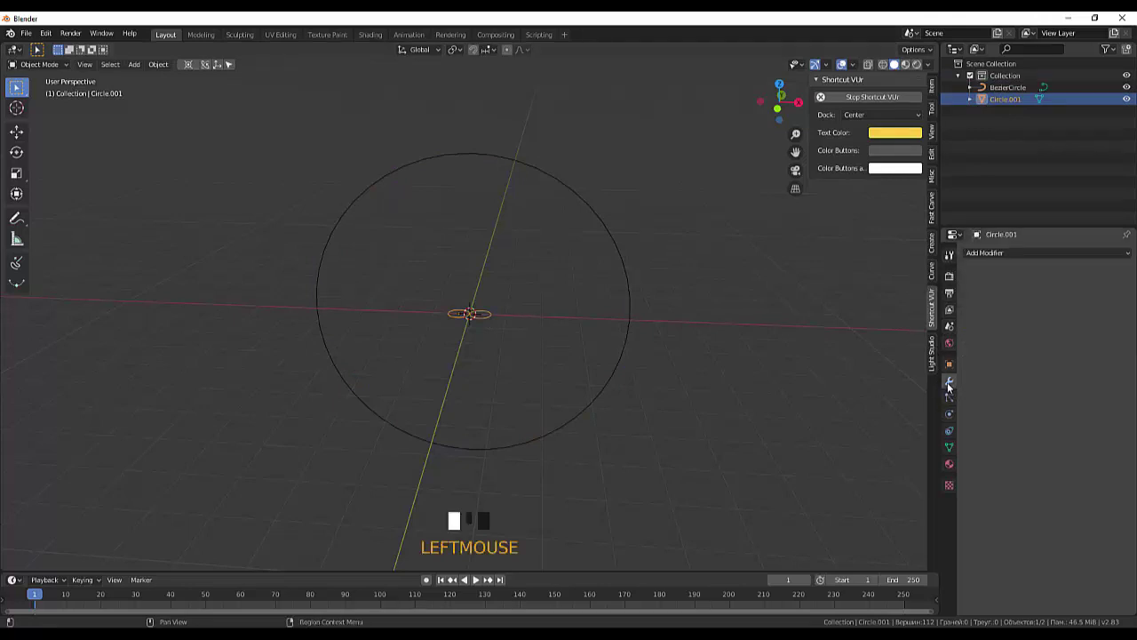
pyautogui.click(1002, 252)
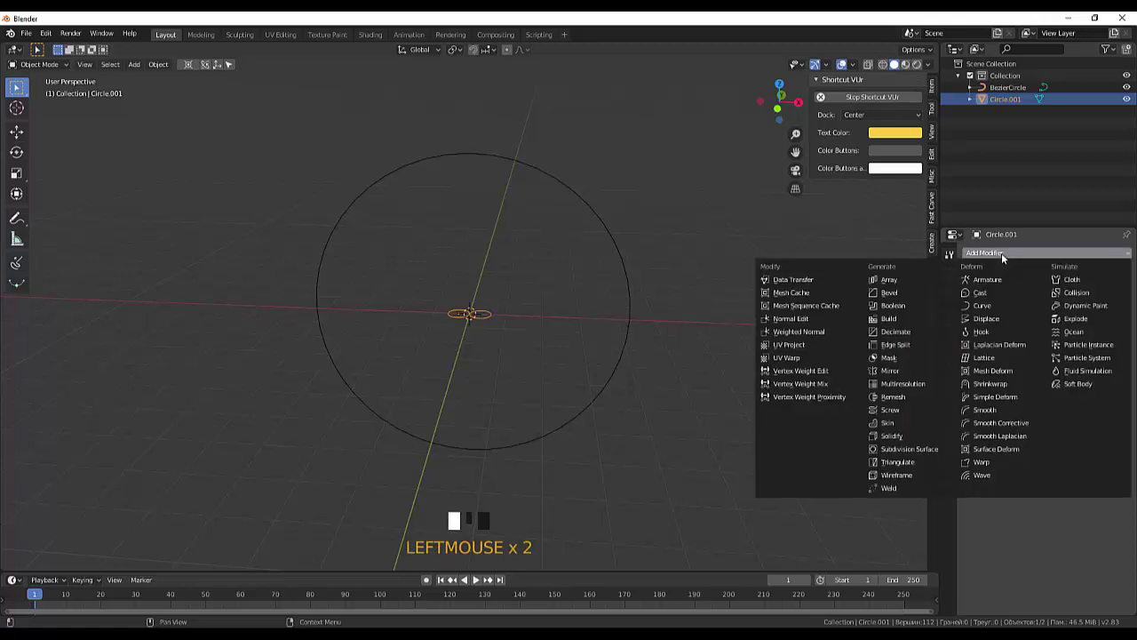
pyautogui.click(890, 411)
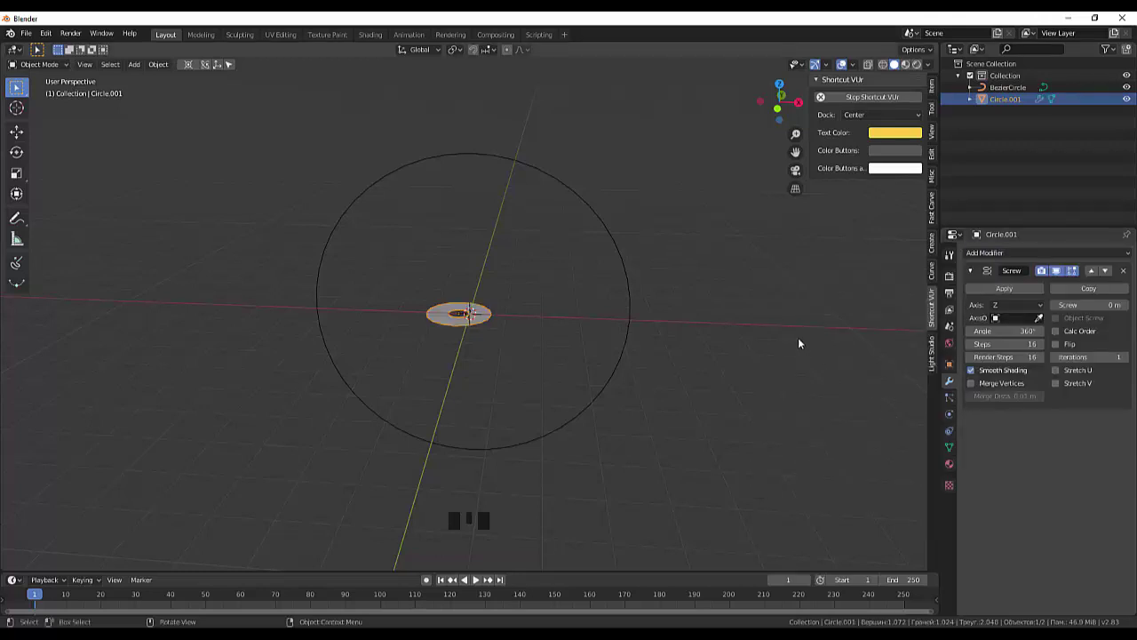
pyautogui.moveTo(799, 343); pyautogui.dragTo(808, 416, button='middle')
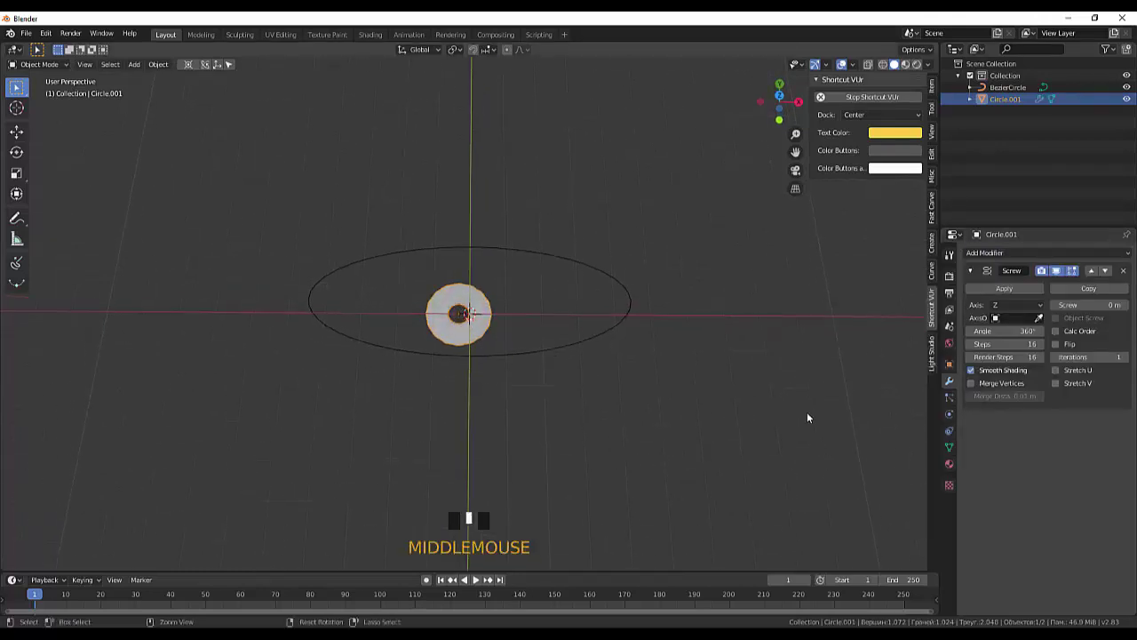
pyautogui.hotkey('ctrl', 'z')
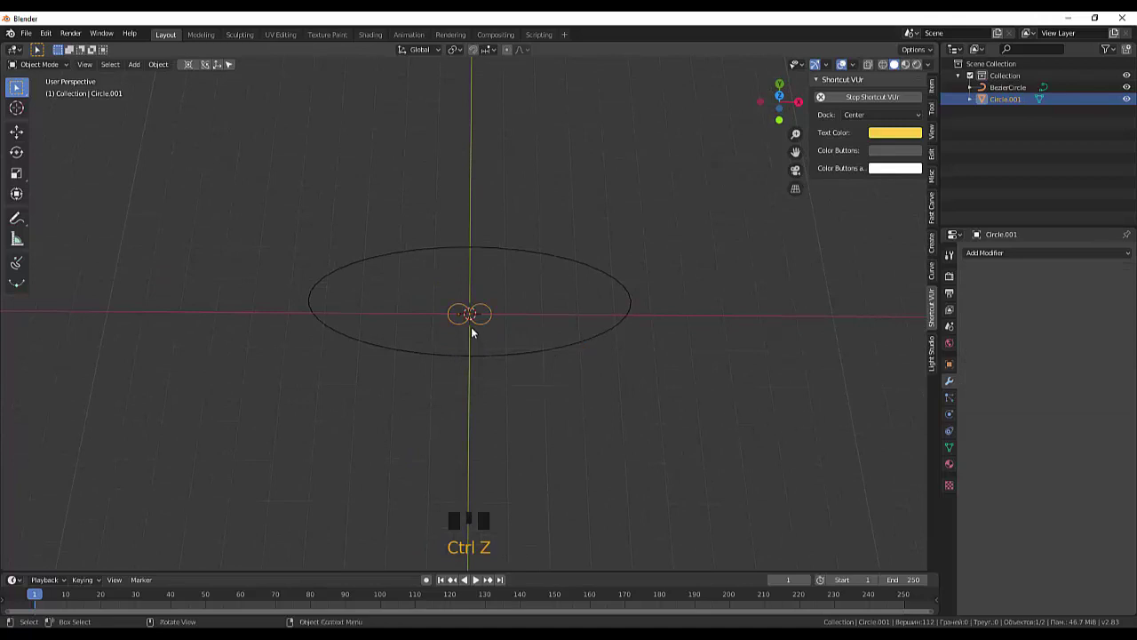
# Set the origin of the joined circles object to its geometry
pyautogui.scroll(5, 471, 326)
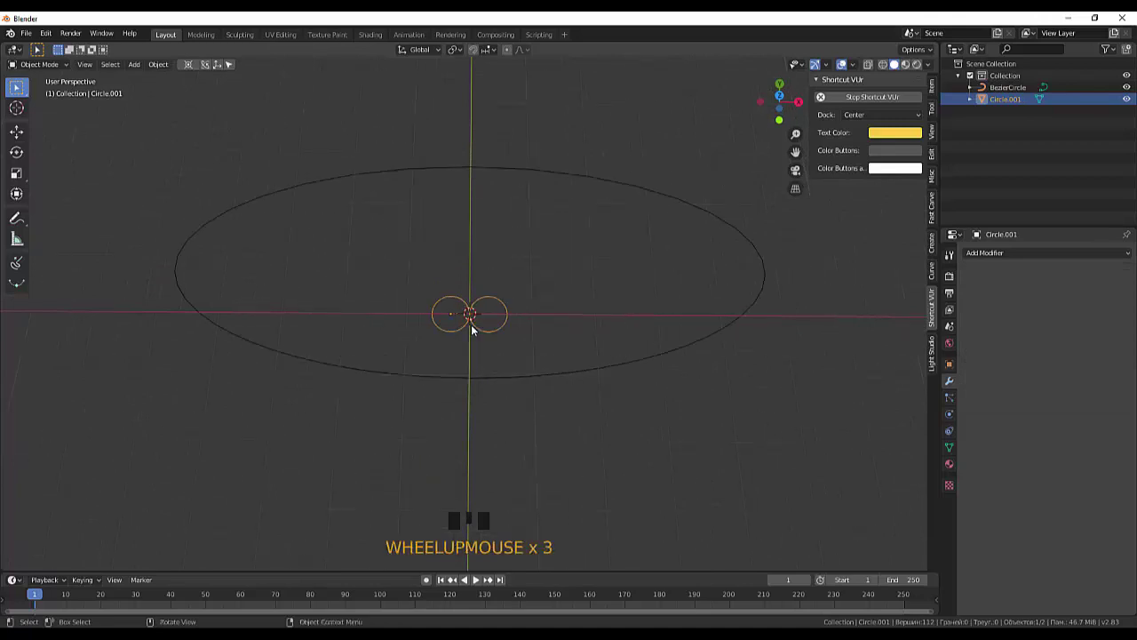
pyautogui.click(159, 65)
pyautogui.moveTo(177, 90)
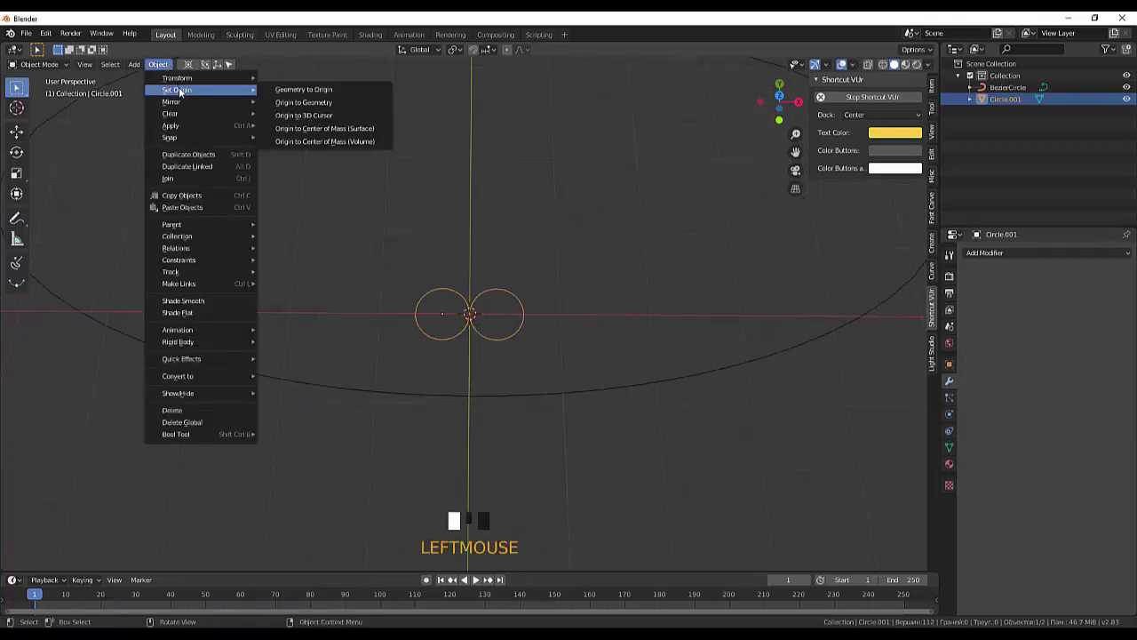
pyautogui.click(317, 104)
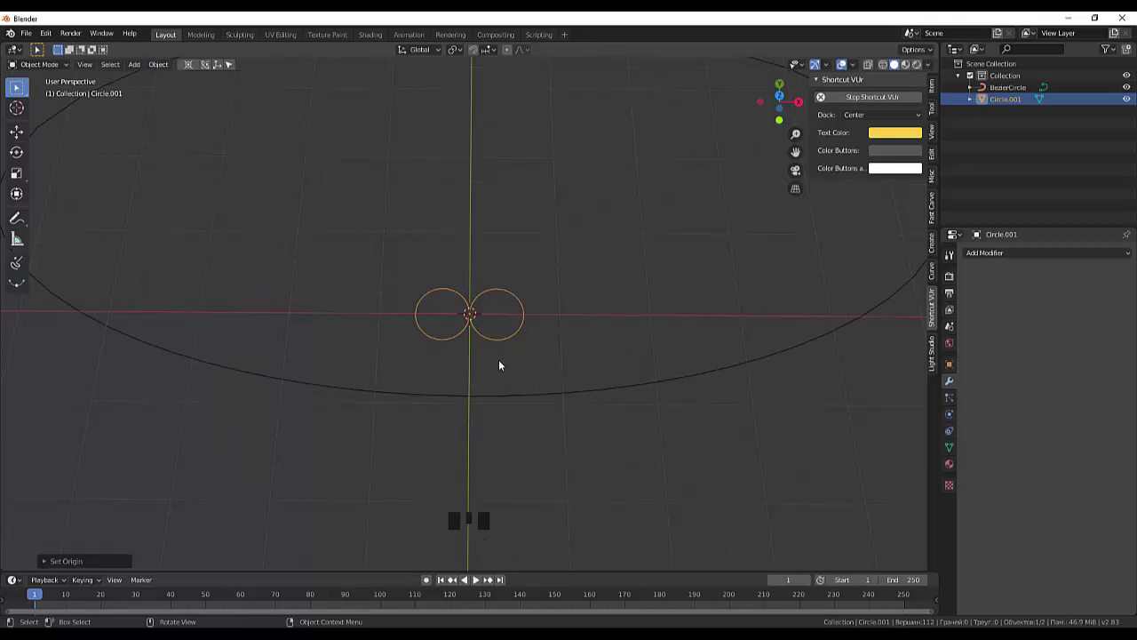
pyautogui.moveTo(501, 345)
pyautogui.mouseDown(button='middle')
pyautogui.moveTo(518, 274)
pyautogui.moveTo(494, 288)
pyautogui.moveTo(490, 363)
pyautogui.mouseUp(button='middle')
pyautogui.scroll(-2, 500, 360)
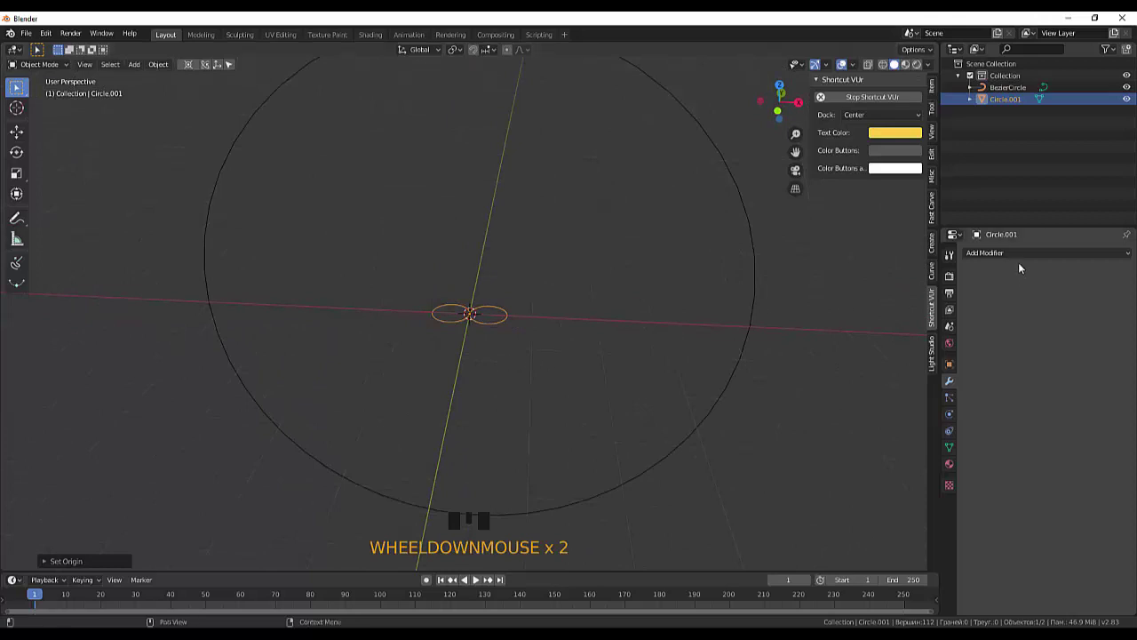
# Add a Screw modifier to the joined circles and set its Screw height to 0.3 m
pyautogui.click(994, 252)
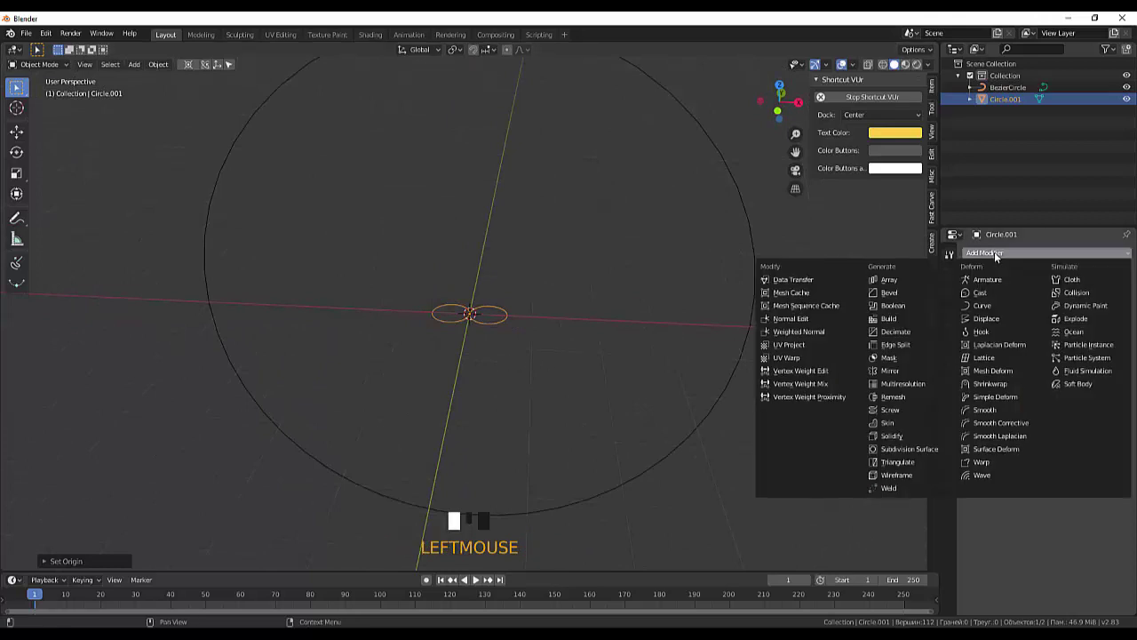
pyautogui.click(891, 410)
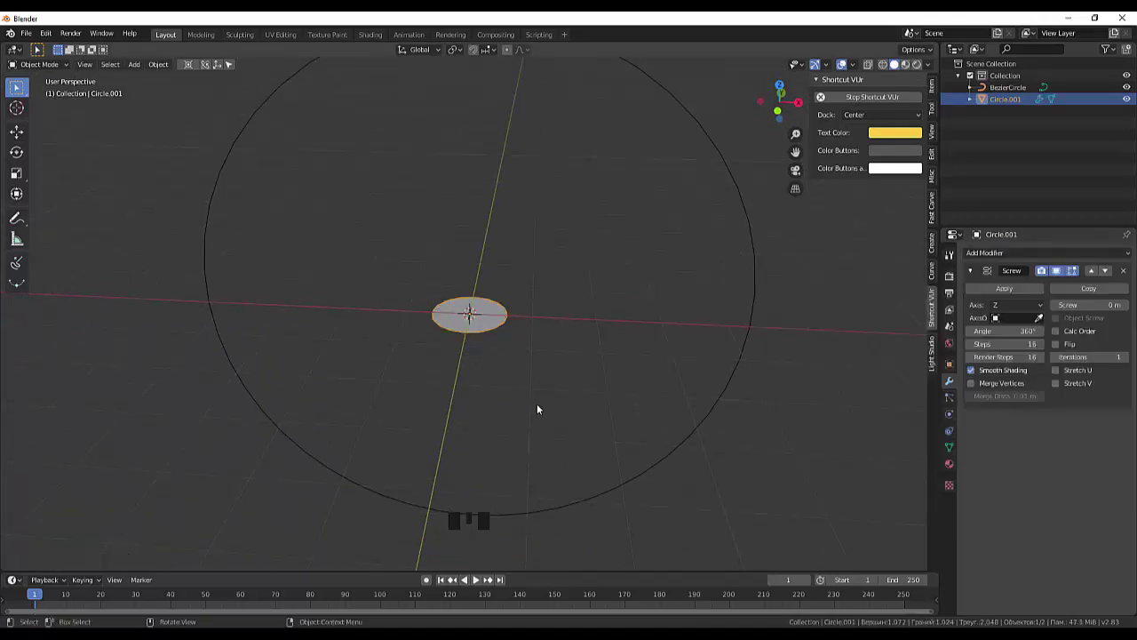
pyautogui.click(1125, 305)
pyautogui.click(1128, 305)
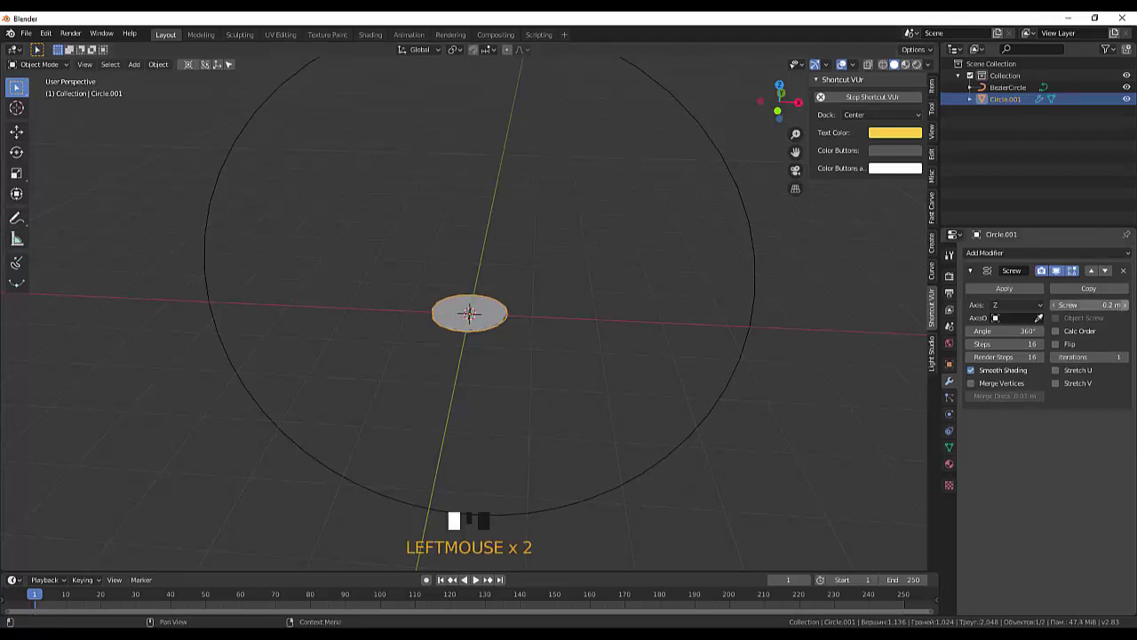
pyautogui.click(1129, 306)
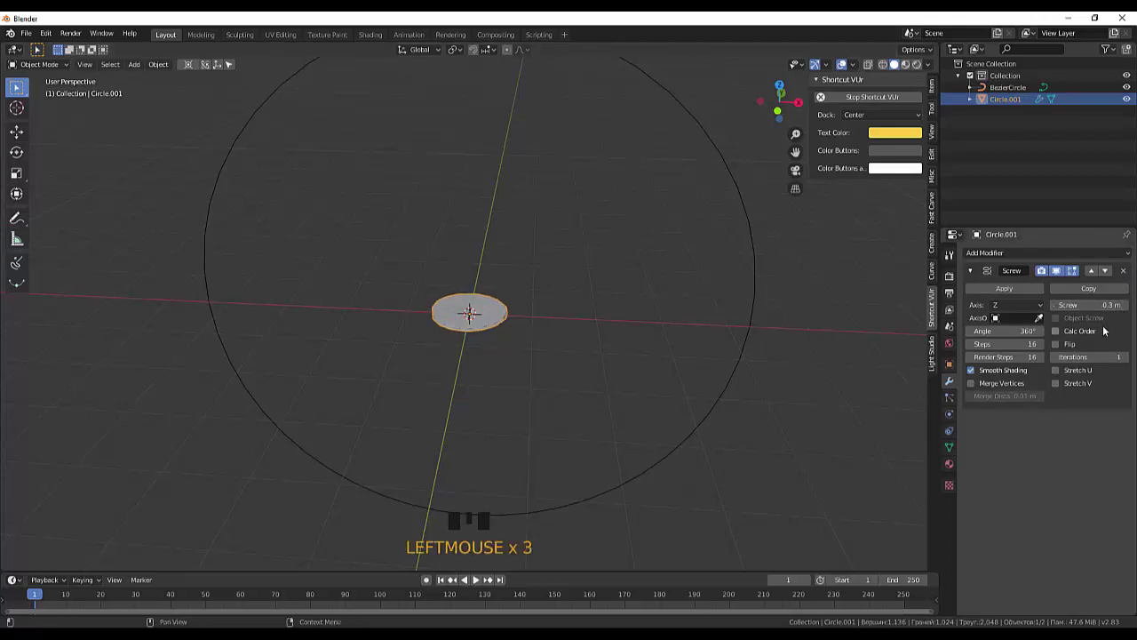
# Add a Curve modifier to the joined circles, with BezierCircle as its object and Y as the deformation axis
pyautogui.click(991, 254)
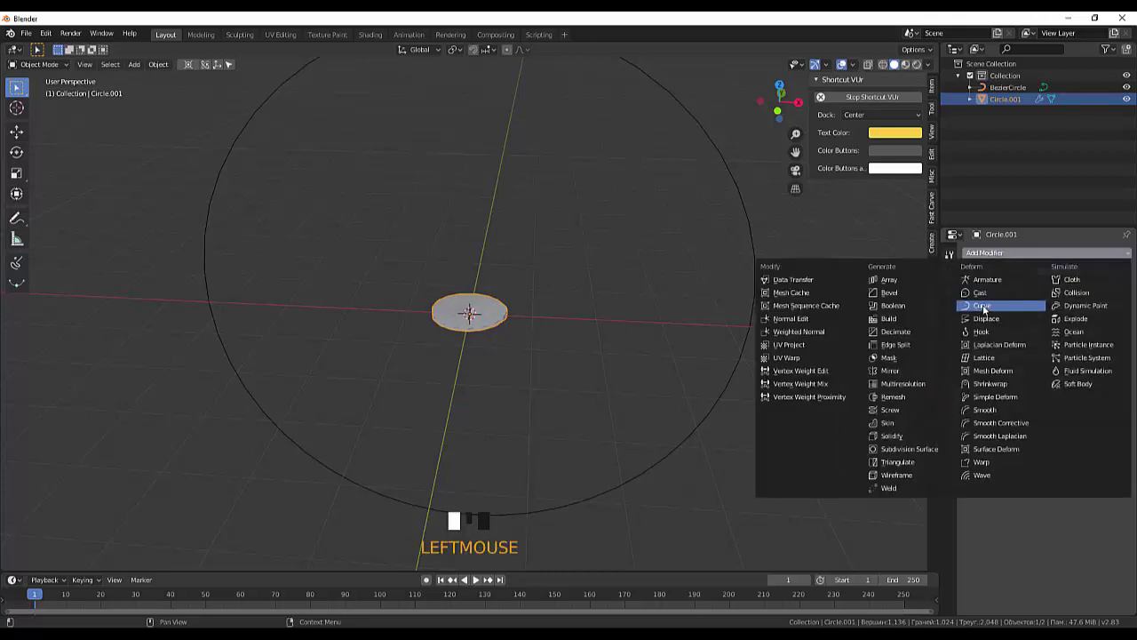
pyautogui.click(983, 307)
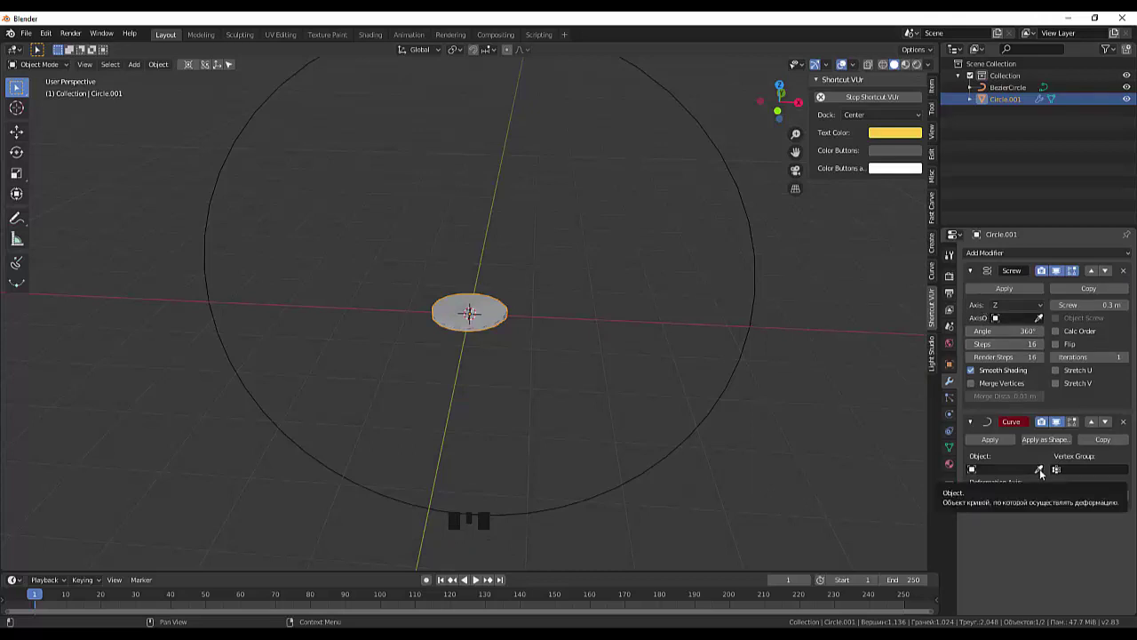
pyautogui.click(974, 471)
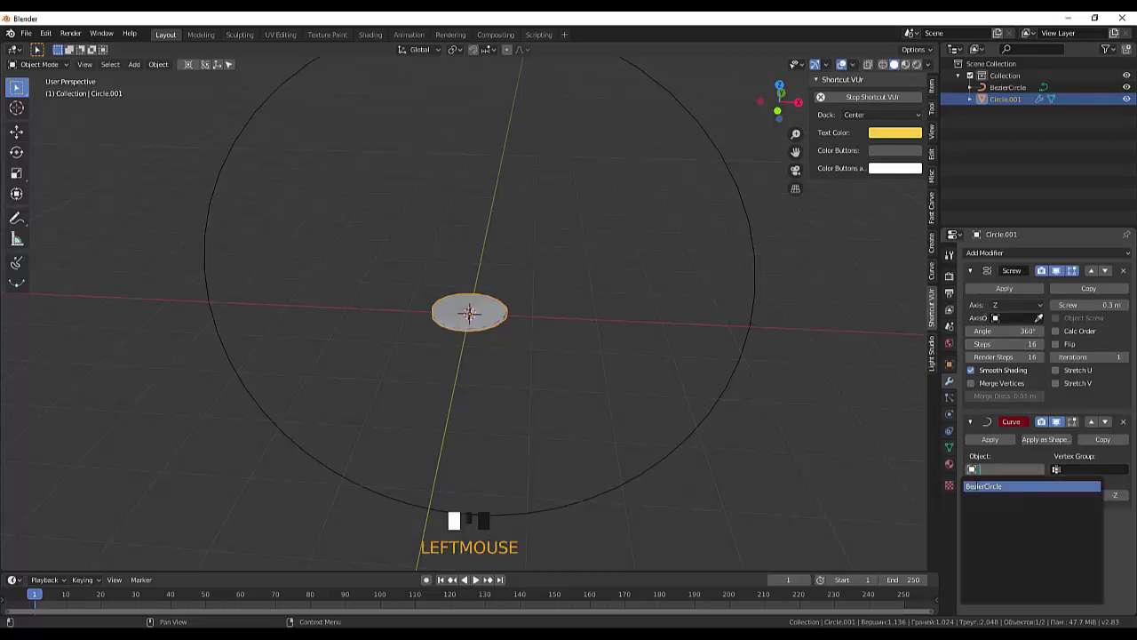
pyautogui.click(977, 486)
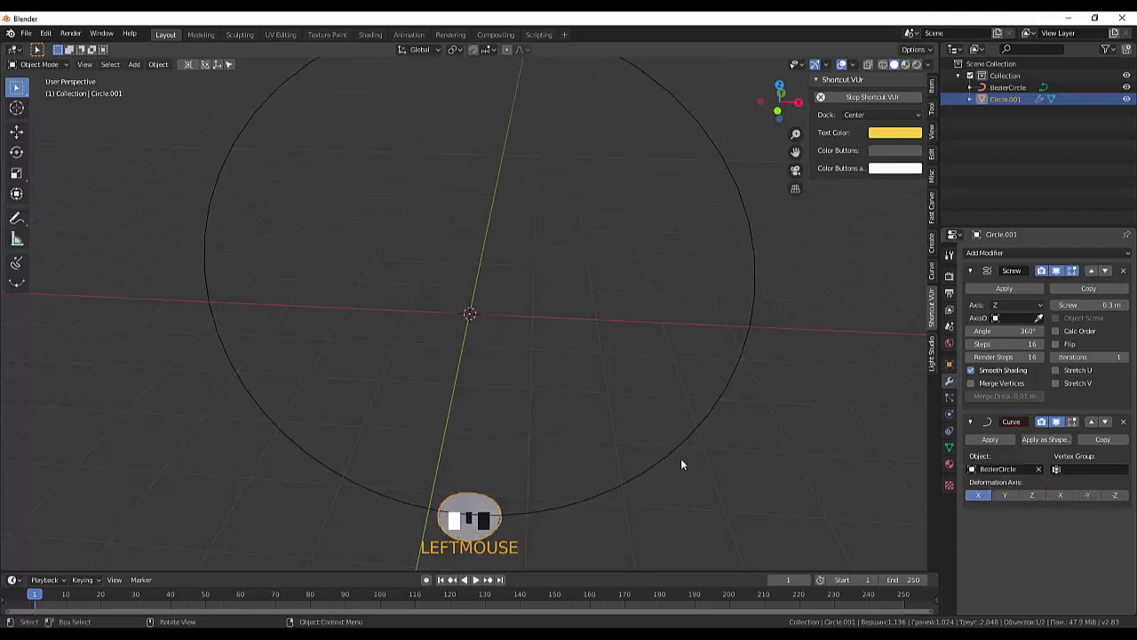
pyautogui.scroll(-4, 680, 403)
pyautogui.scroll(3, 501, 476)
pyautogui.scroll(-1, 564, 475)
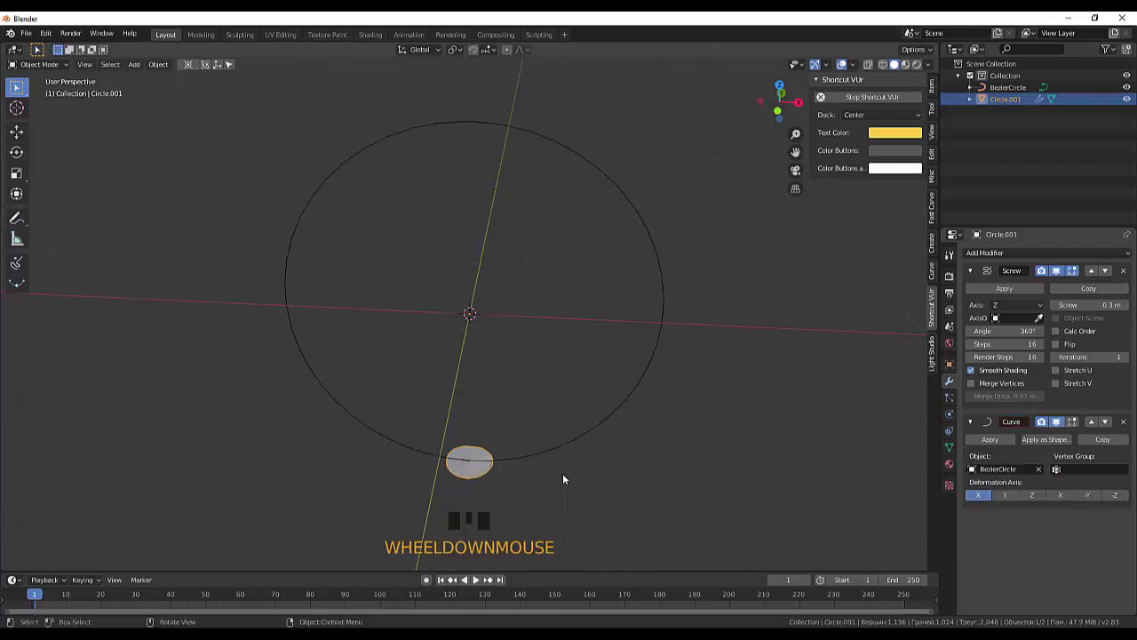
pyautogui.click(1004, 496)
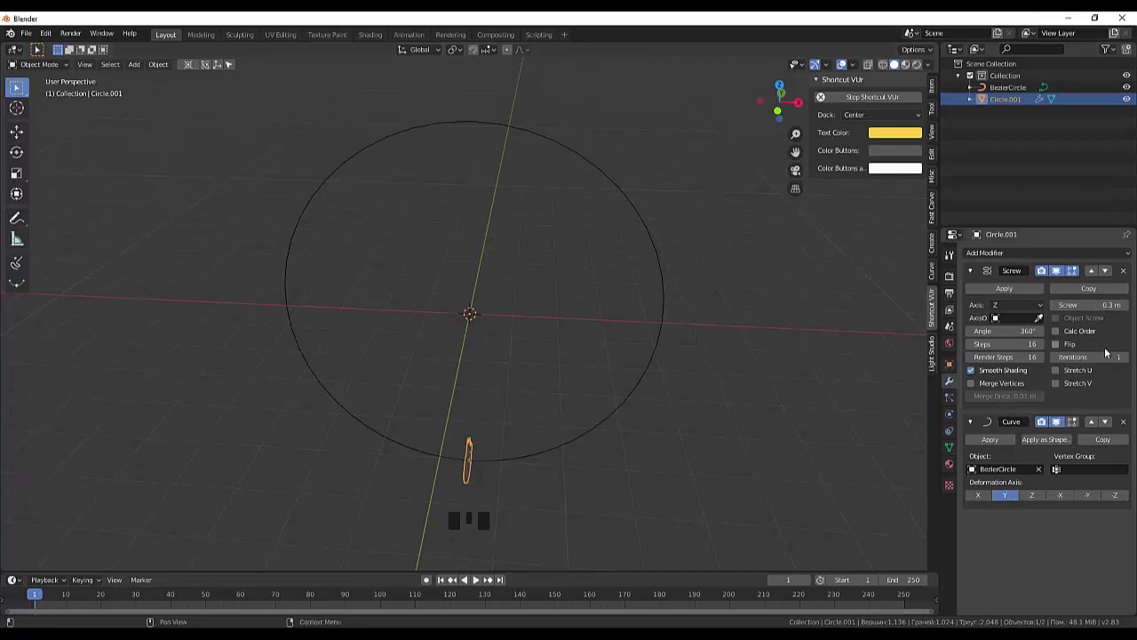
# Set the Screw modifier to 26 iterations and increase its Screw height to 3.7 m
pyautogui.moveTo(1119, 357)
pyautogui.mouseDown()
pyautogui.moveTo(1135, 357)
pyautogui.moveTo(1105, 358)
pyautogui.mouseUp()
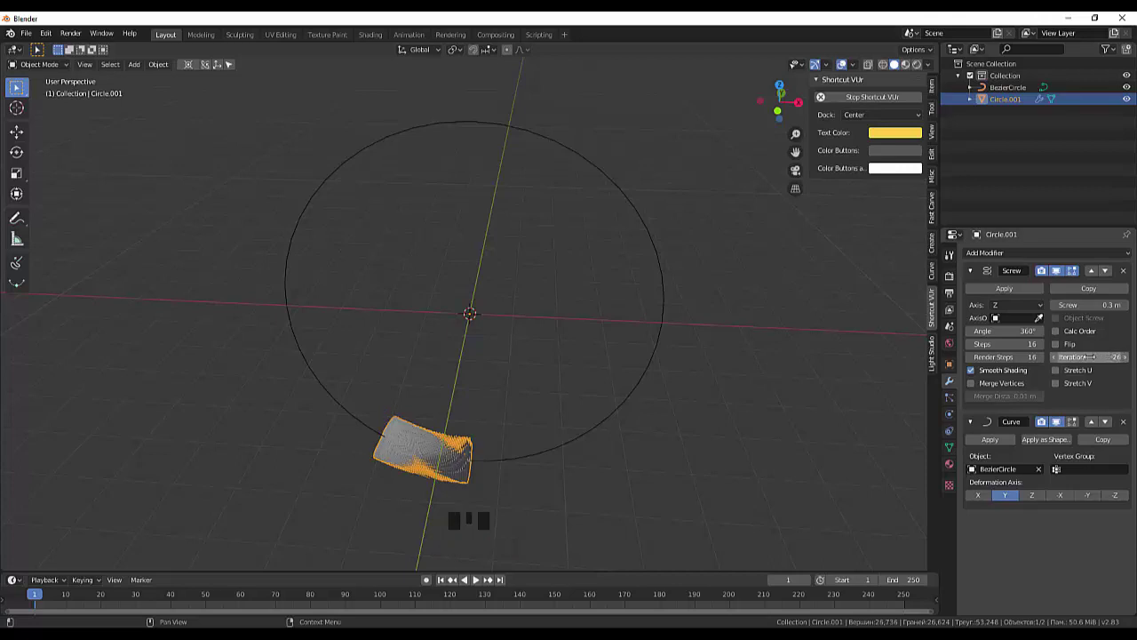
pyautogui.moveTo(1111, 304)
pyautogui.mouseDown()
pyautogui.moveTo(1133, 304)
pyautogui.moveTo(1098, 304)
pyautogui.moveTo(1136, 305)
pyautogui.moveTo(1101, 305)
pyautogui.mouseUp()
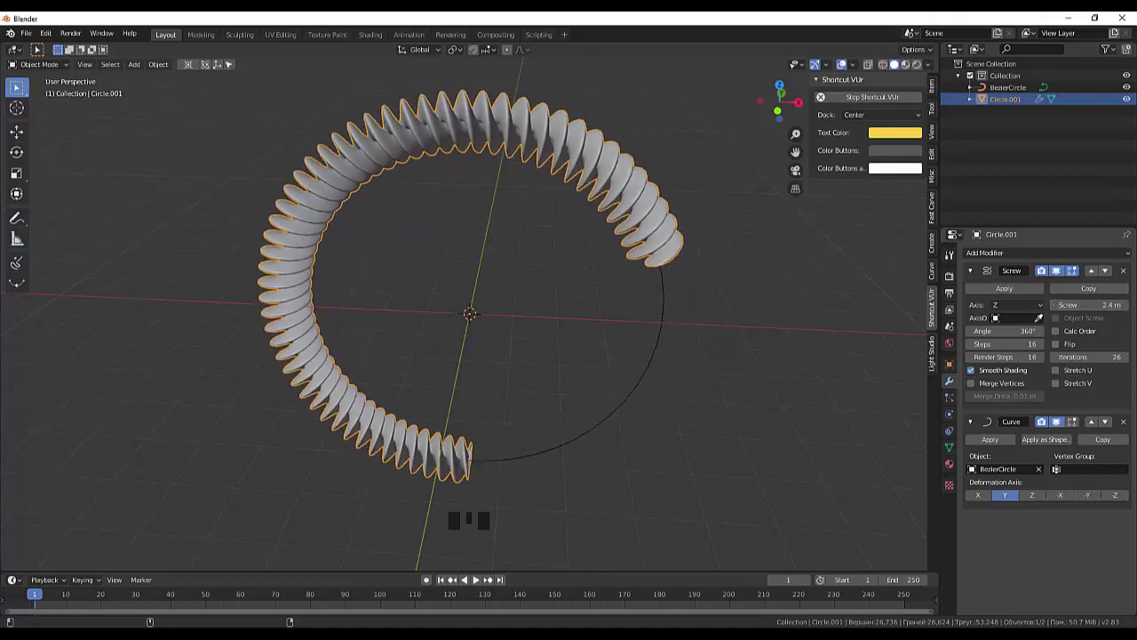
pyautogui.scroll(-4, 628, 305)
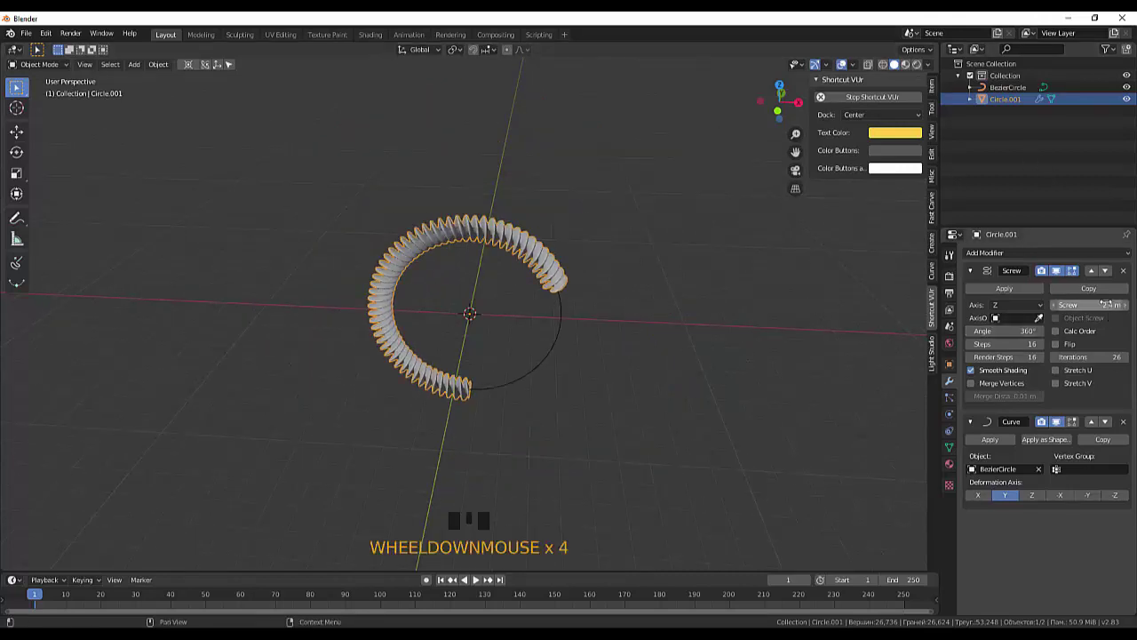
pyautogui.moveTo(1099, 304); pyautogui.dragTo(1124, 304)
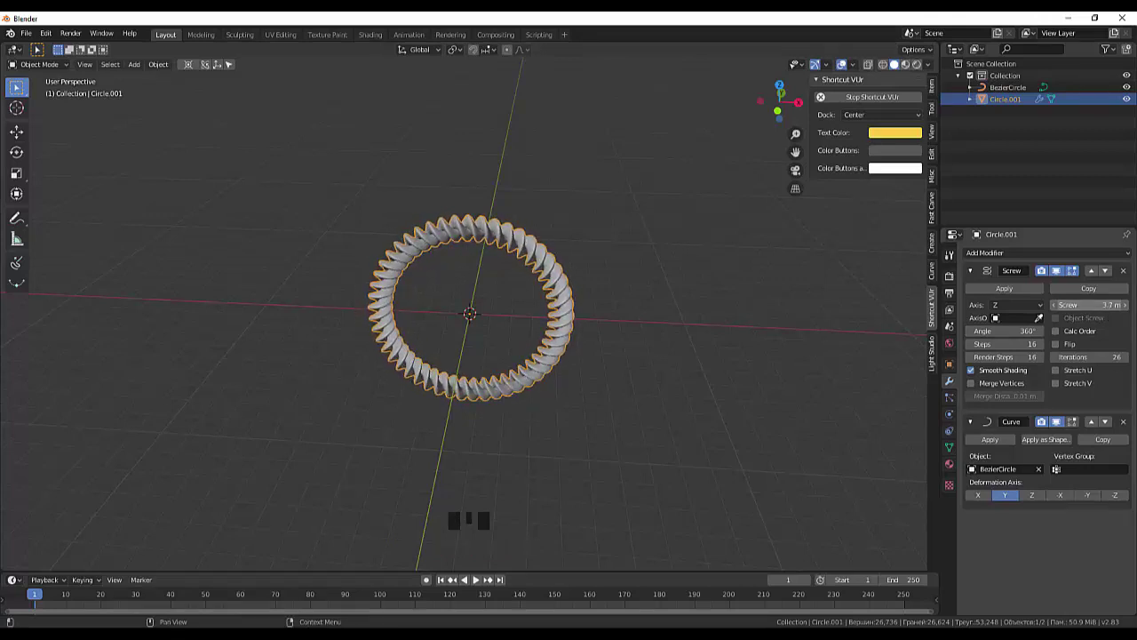
# Raise the Screw modifier's Screw height to 10.3 m to form a tighter rope pattern around the ring
pyautogui.moveTo(1113, 356)
pyautogui.mouseDown()
pyautogui.moveTo(1102, 356)
pyautogui.moveTo(1113, 357)
pyautogui.mouseUp()
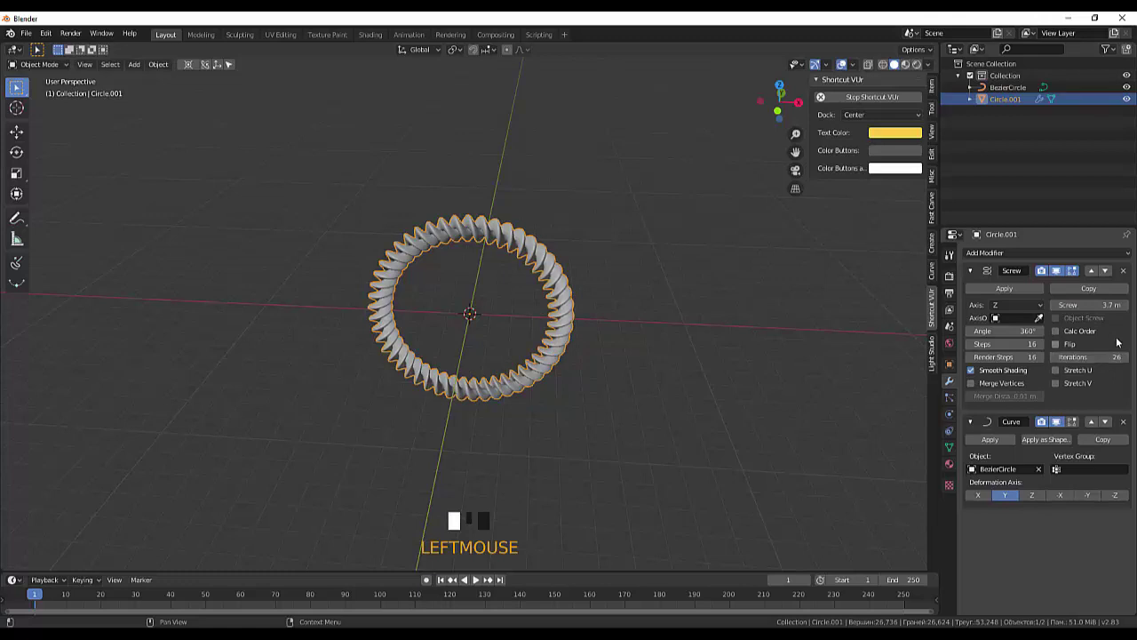
pyautogui.moveTo(1121, 305); pyautogui.dragTo(1115, 305)
pyautogui.moveTo(1088, 304); pyautogui.dragTo(1128, 305)
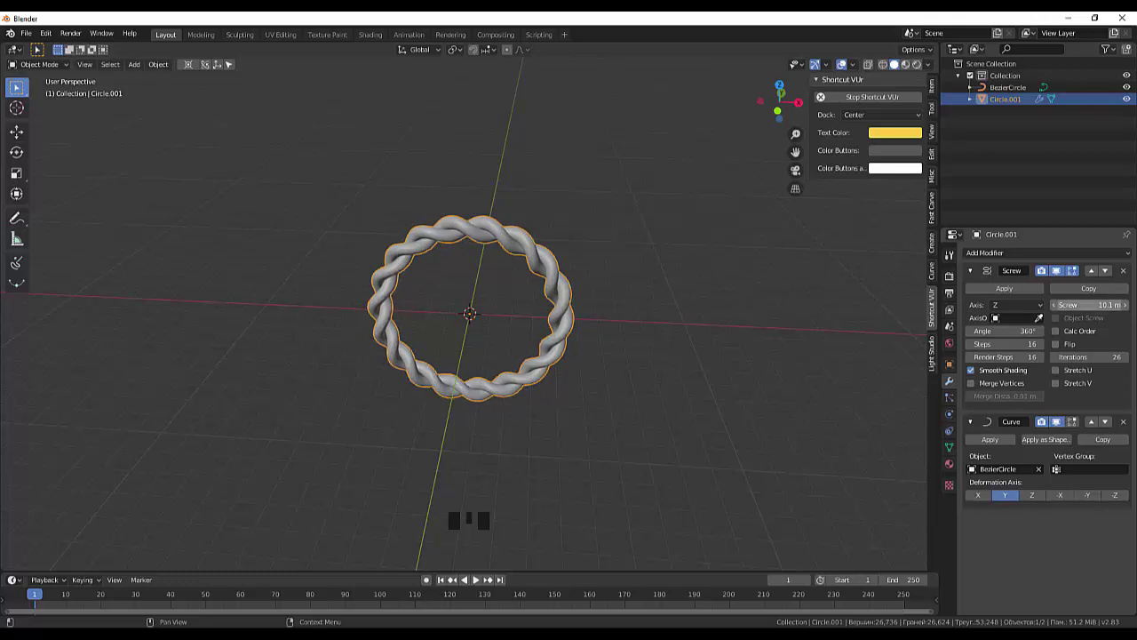
pyautogui.click(1126, 305)
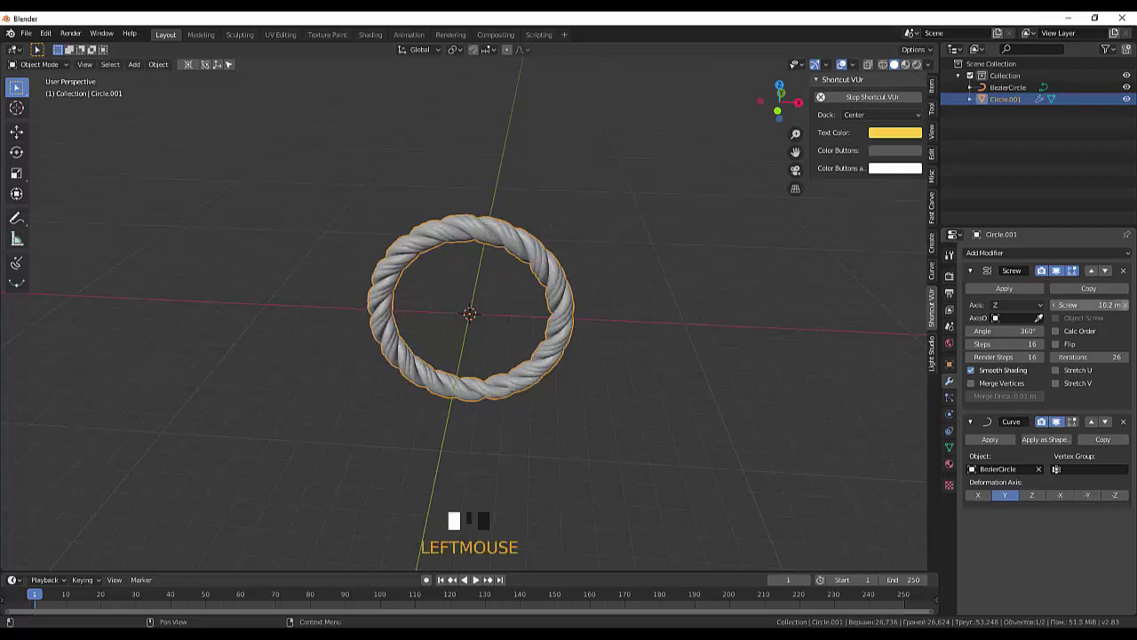
pyautogui.click(1127, 305)
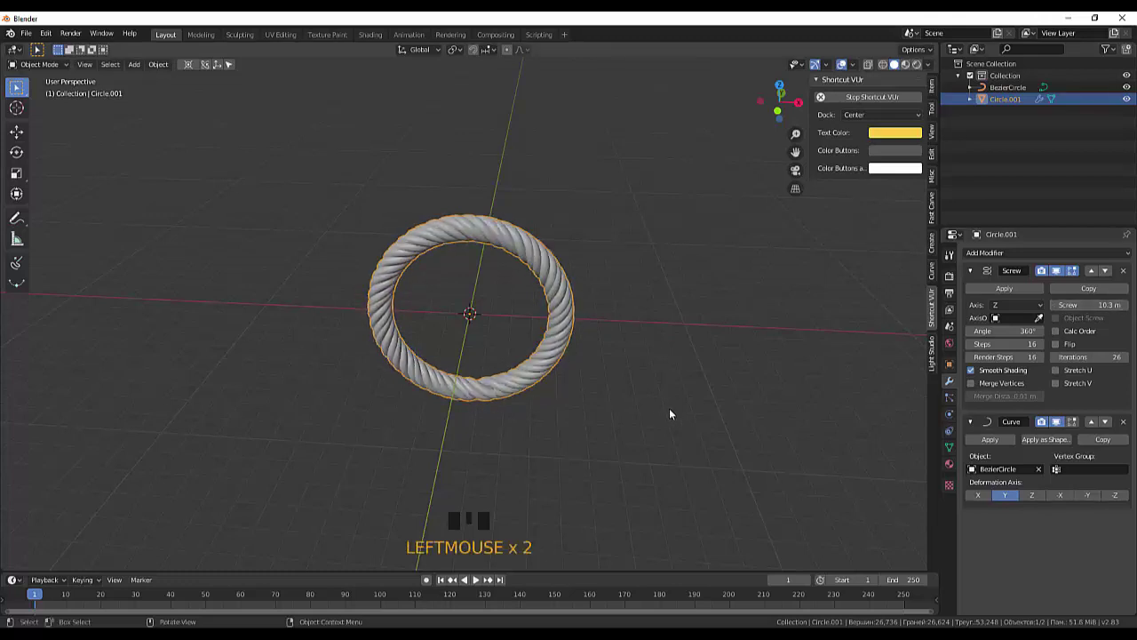
# Scale the Circle.001 rope object down uniformly to about 0.68 so the rope gets thinner
pyautogui.moveTo(681, 408)
pyautogui.mouseDown(button='middle')
pyautogui.moveTo(578, 433)
pyautogui.moveTo(556, 361)
pyautogui.moveTo(583, 274)
pyautogui.moveTo(637, 269)
pyautogui.moveTo(685, 414)
pyautogui.mouseUp(button='middle')
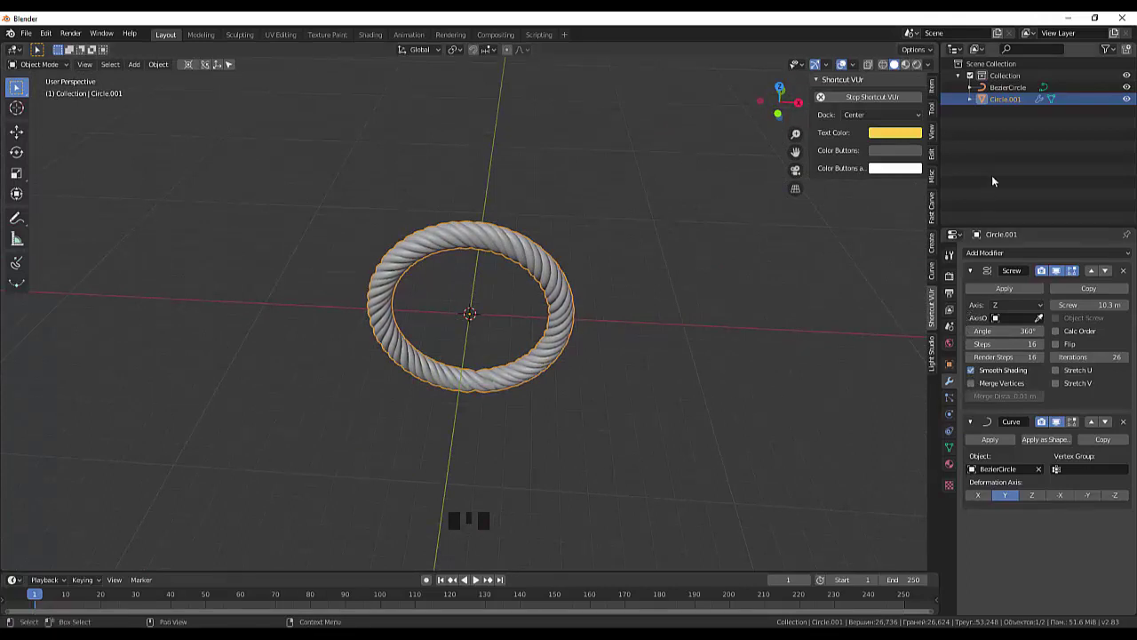
pyautogui.click(1002, 101)
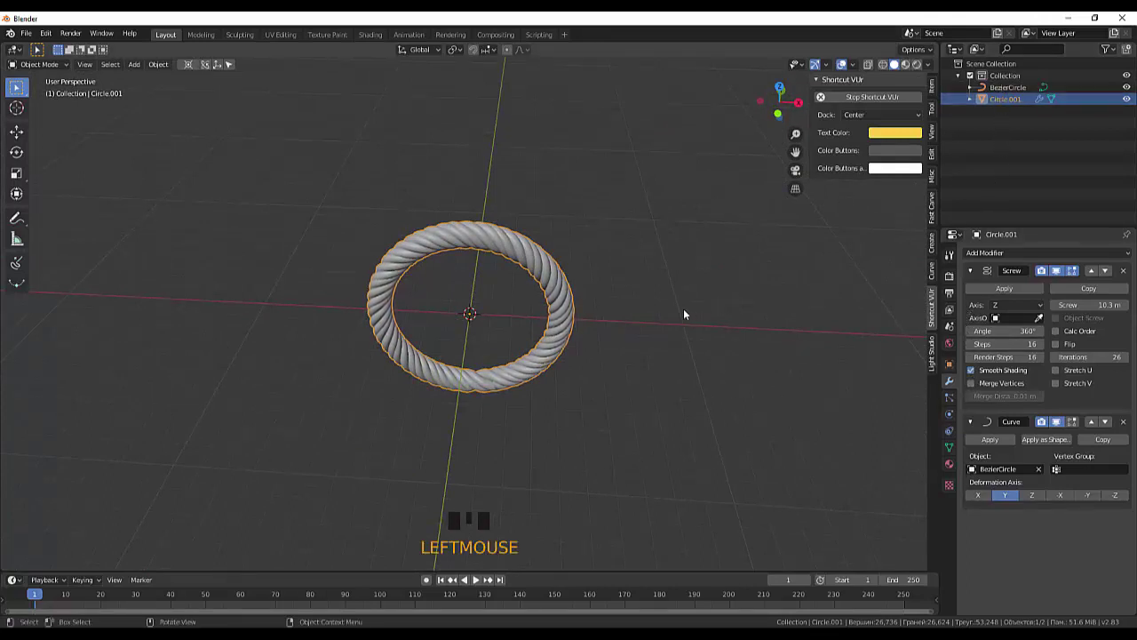
pyautogui.press('s')
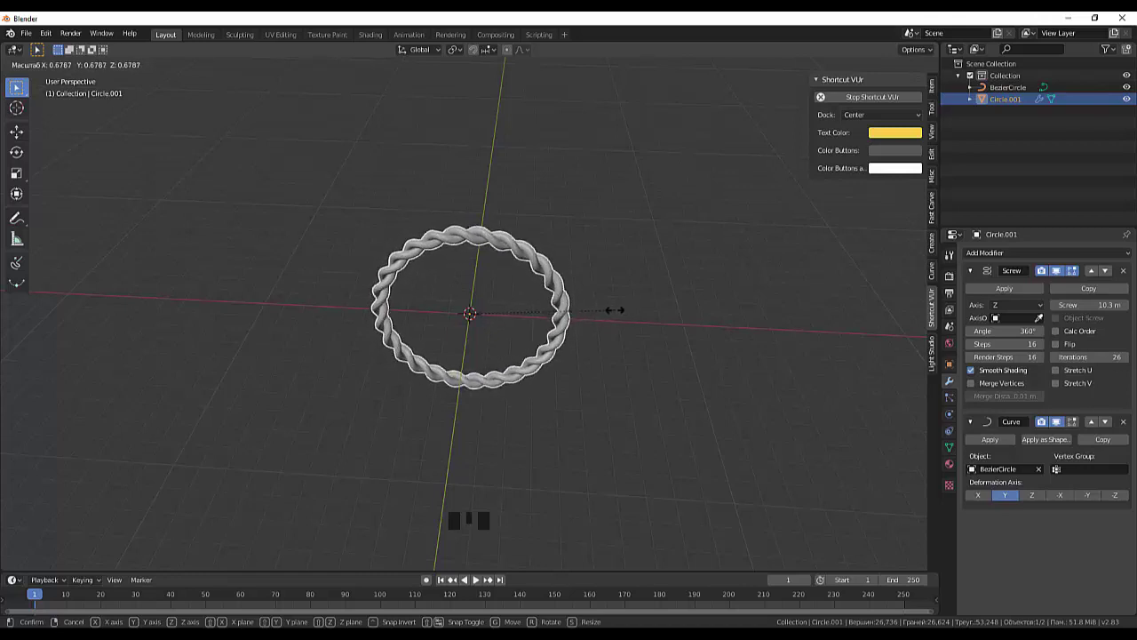
pyautogui.click(611, 308)
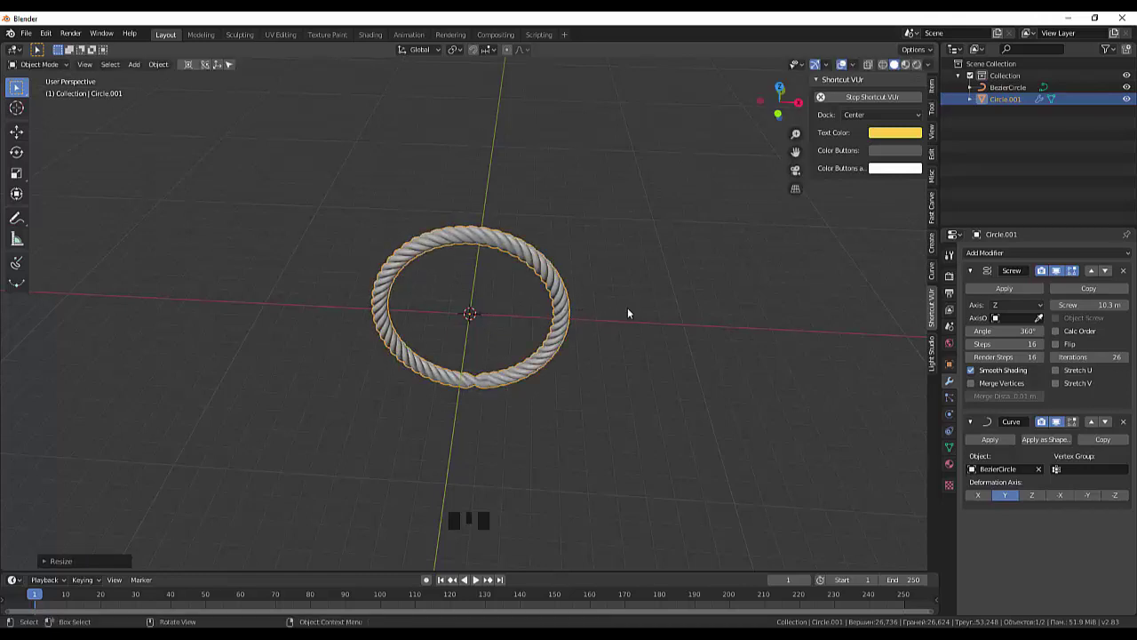
# Set the Screw modifier's iterations to 29 to close the seam in the rope ring
pyautogui.moveTo(628, 307); pyautogui.dragTo(561, 421, button='middle')
pyautogui.scroll(3, 501, 447)
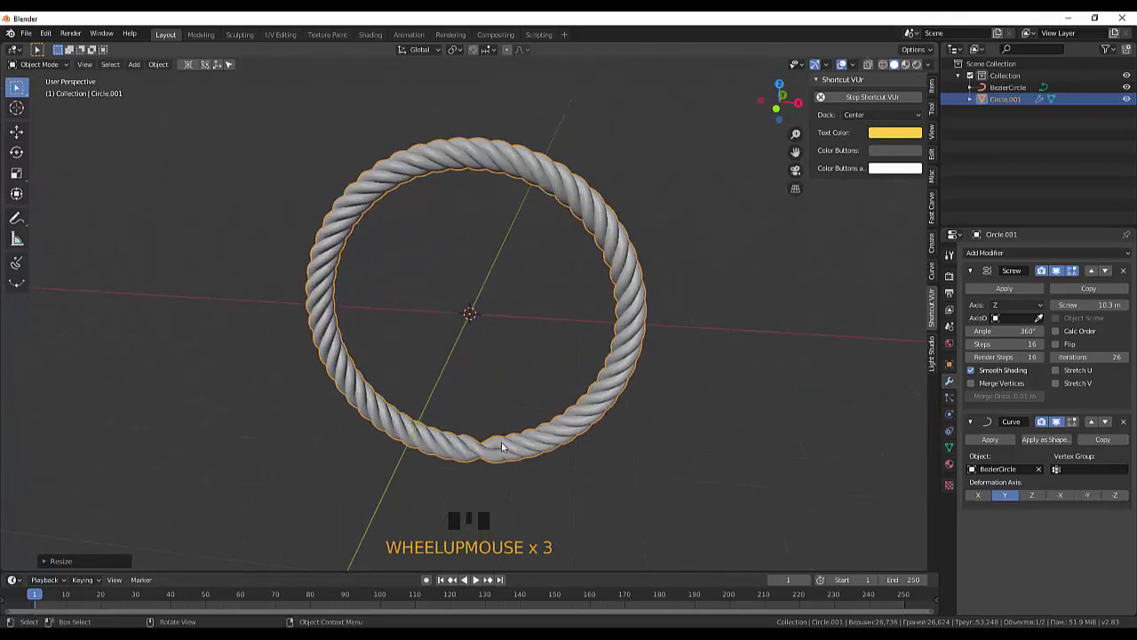
pyautogui.click(1113, 357)
pyautogui.moveTo(1113, 357); pyautogui.dragTo(1121, 357)
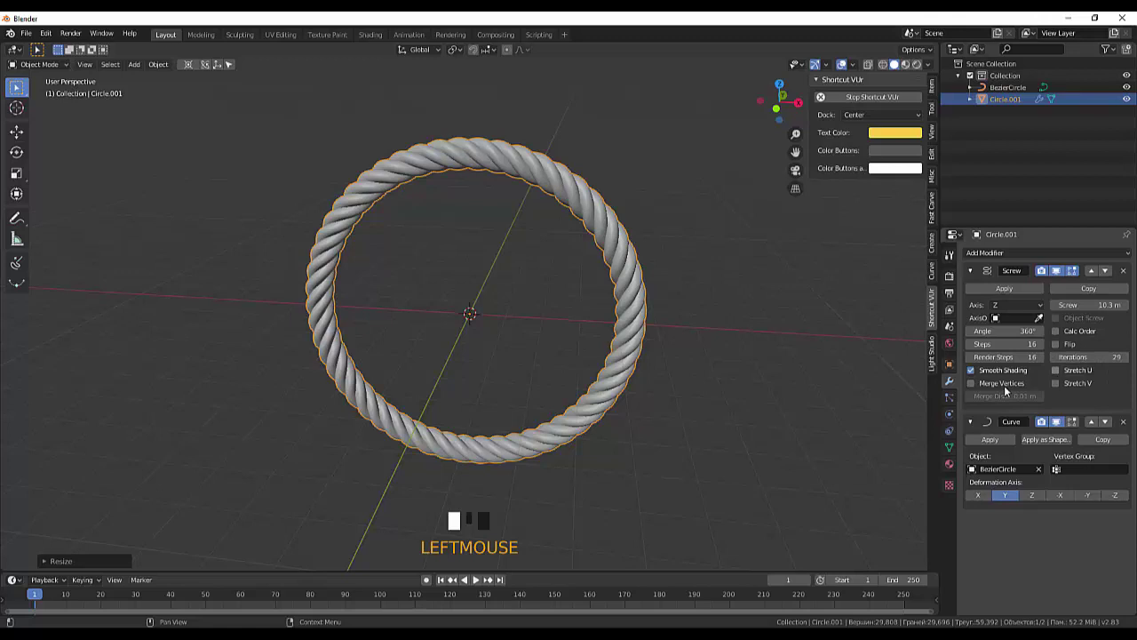
# Duplicate the rope ring in place while viewing it from above
pyautogui.click(767, 427)
pyautogui.moveTo(768, 424); pyautogui.dragTo(684, 400, button='middle')
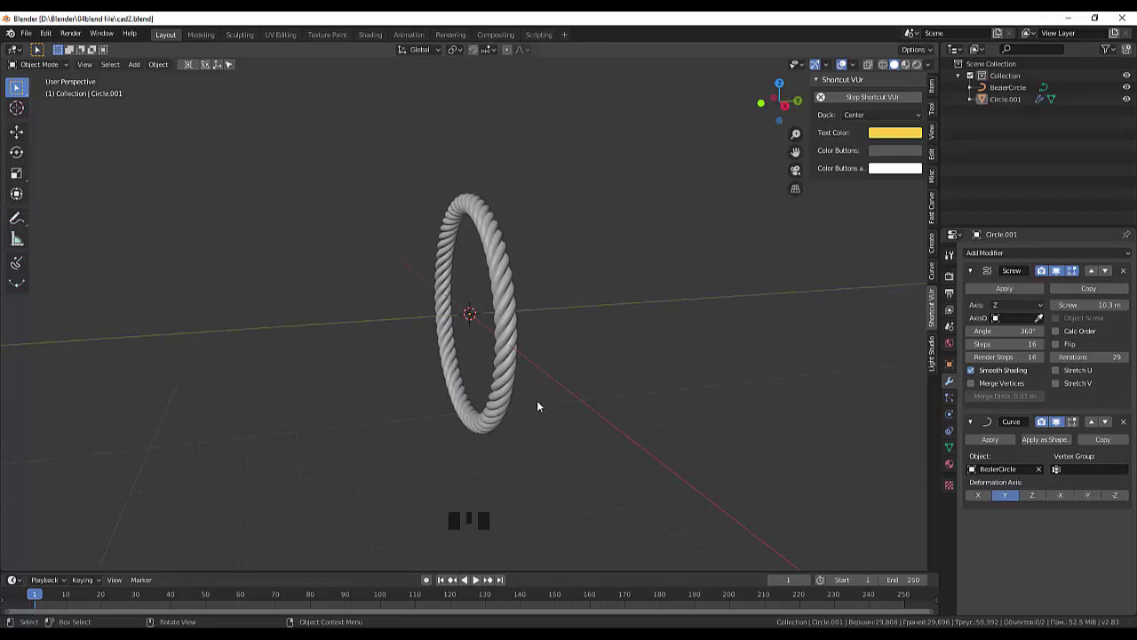
pyautogui.moveTo(536, 406); pyautogui.dragTo(538, 435, button='middle')
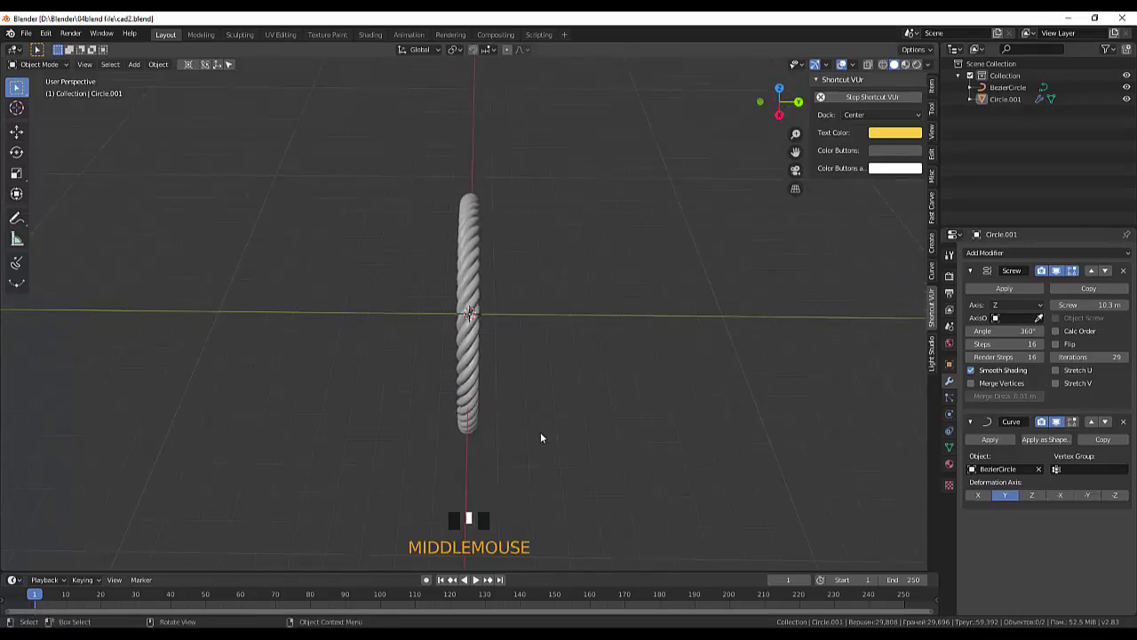
pyautogui.press('KP_7')
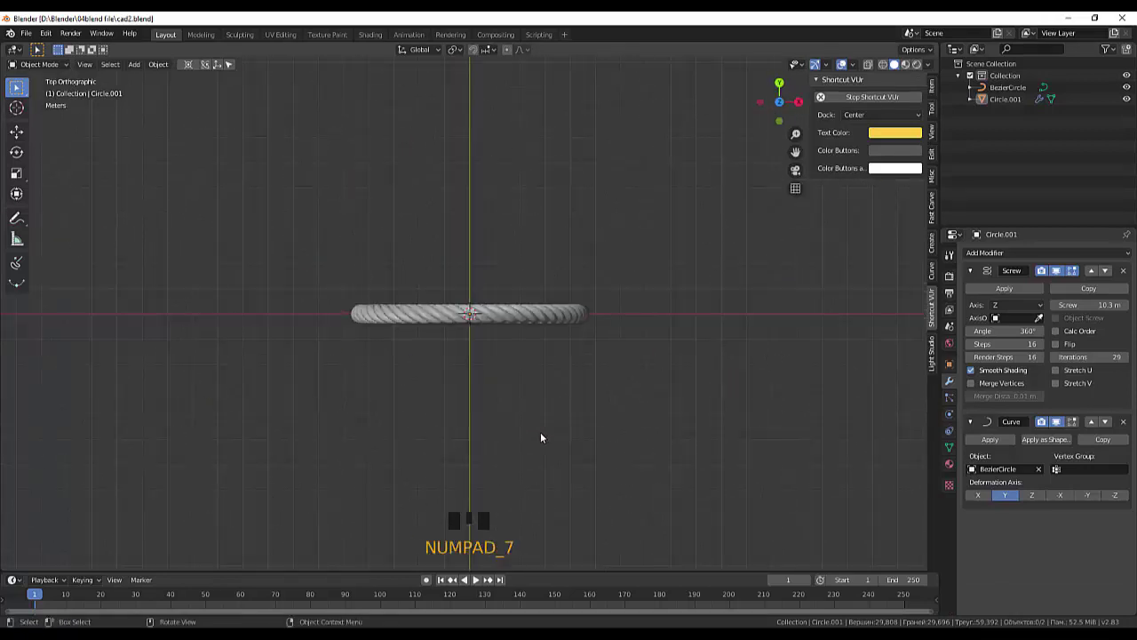
pyautogui.click(502, 321)
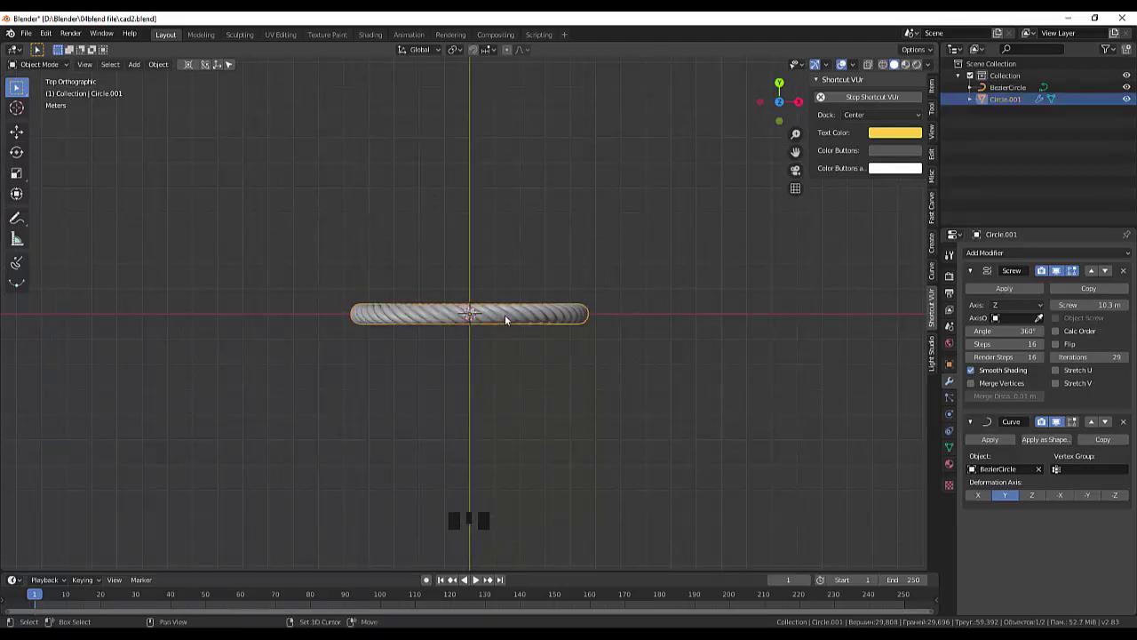
pyautogui.hotkey('shift', 'd')
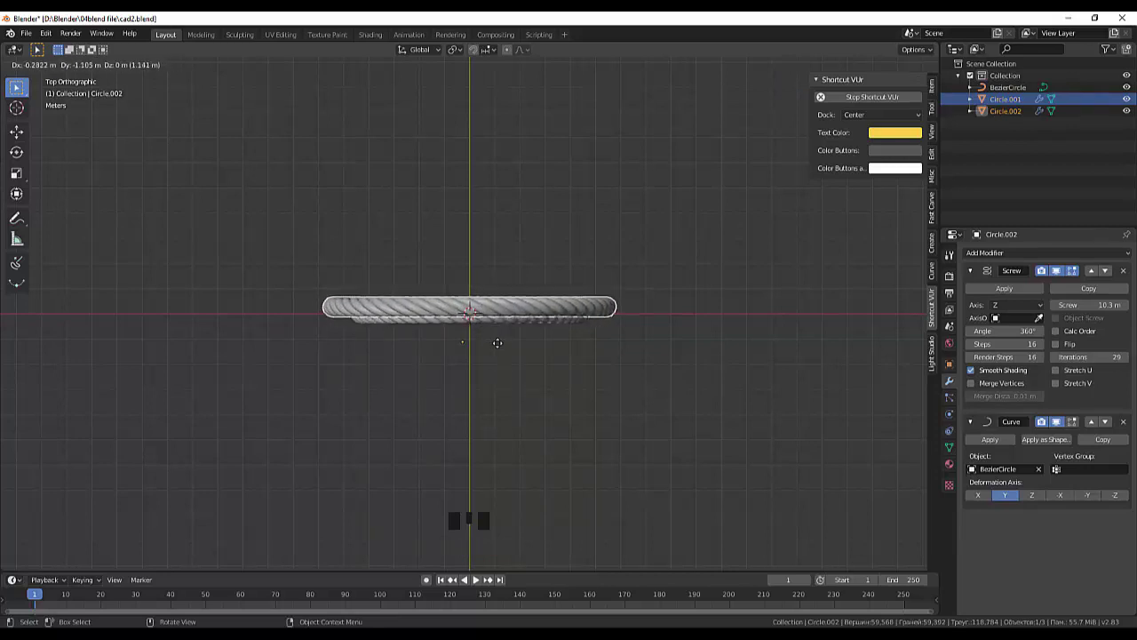
pyautogui.rightClick(498, 343)
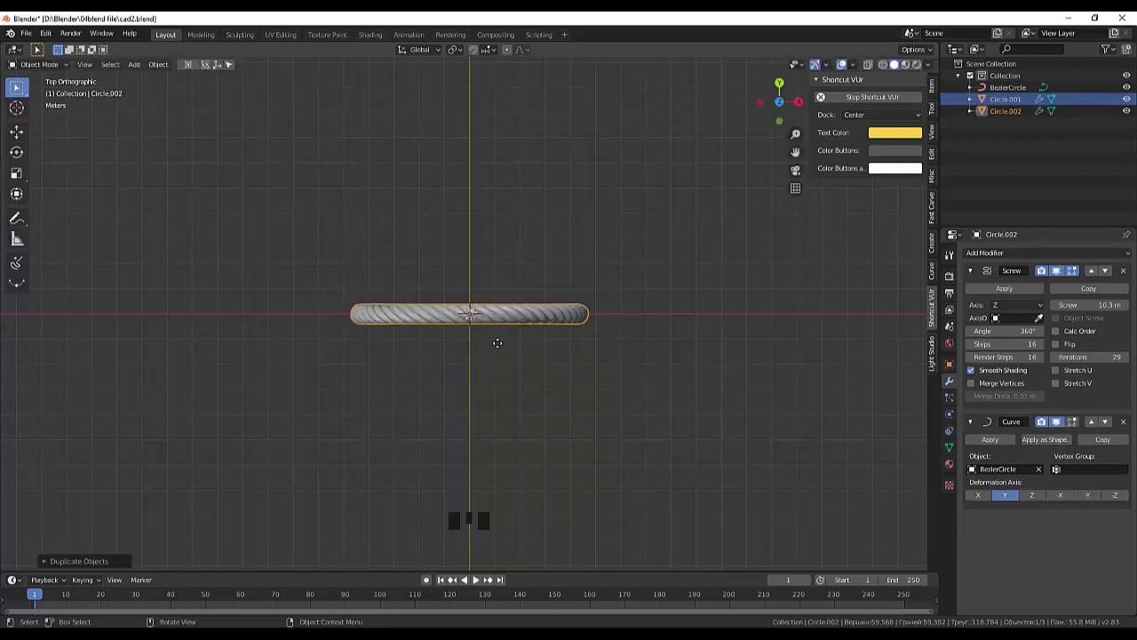
# Try to move the duplicated rope ring along the global Y axis
pyautogui.press('g')
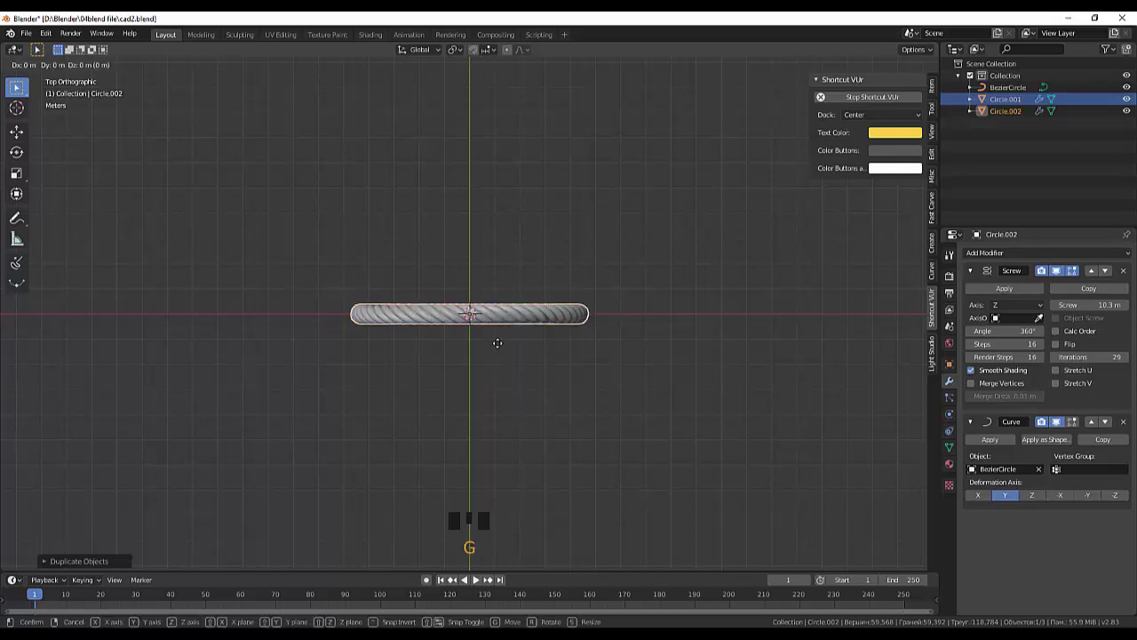
pyautogui.press('y')
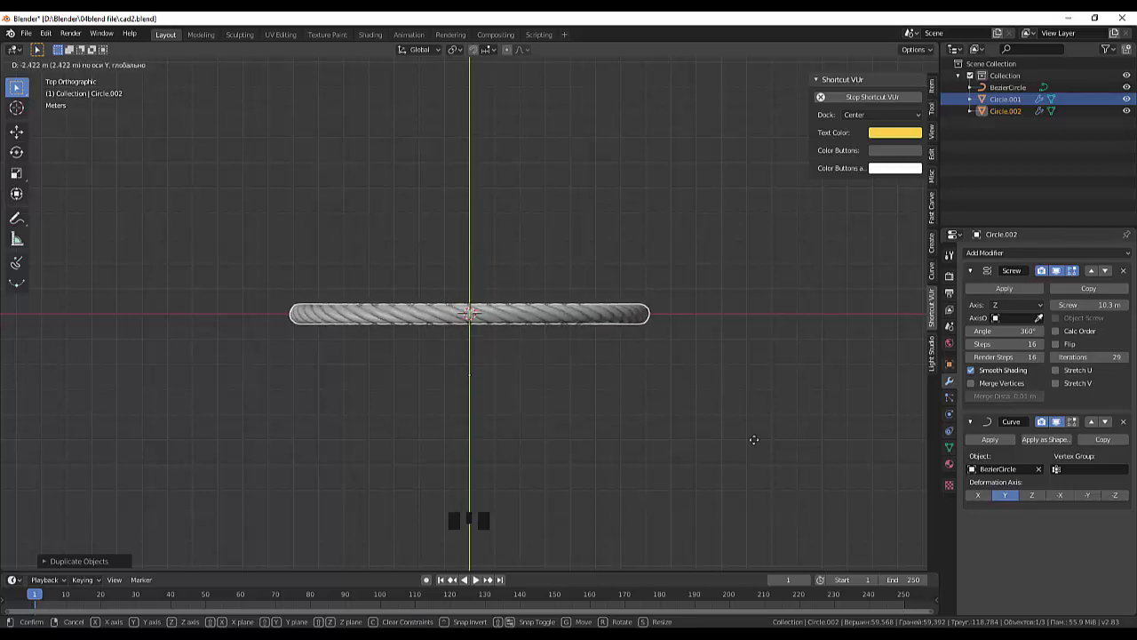
pyautogui.click(620, 443)
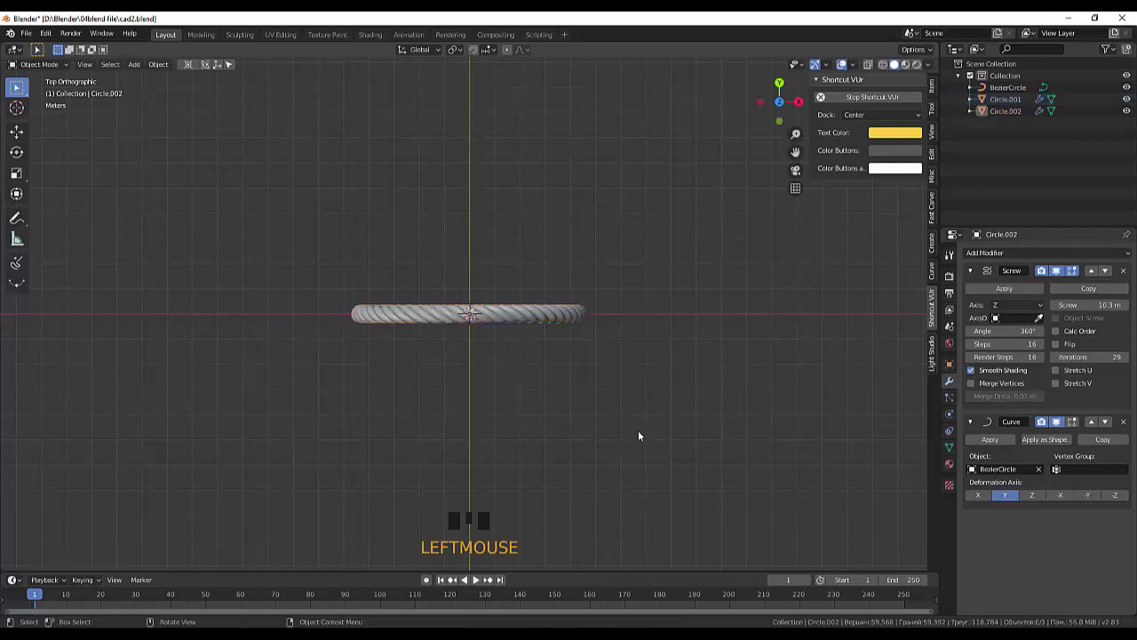
# Duplicate the Circle.001 rope ring in place while viewing it from above
pyautogui.moveTo(638, 430)
pyautogui.mouseDown(button='middle')
pyautogui.moveTo(638, 378)
pyautogui.moveTo(645, 438)
pyautogui.mouseUp(button='middle')
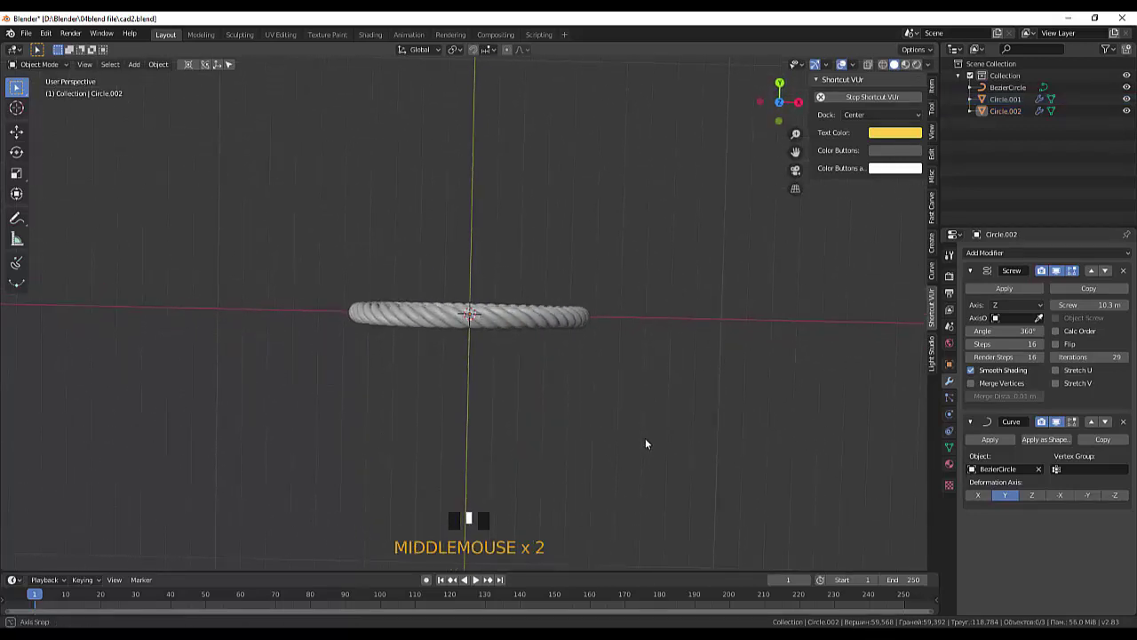
pyautogui.click(520, 323)
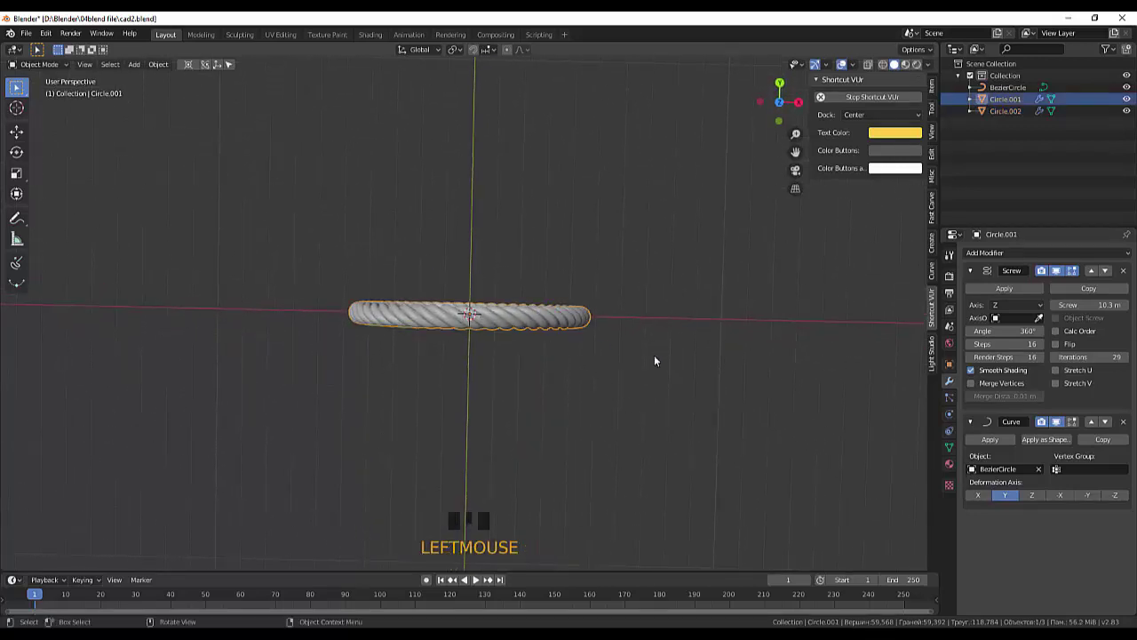
pyautogui.press('KP_7')
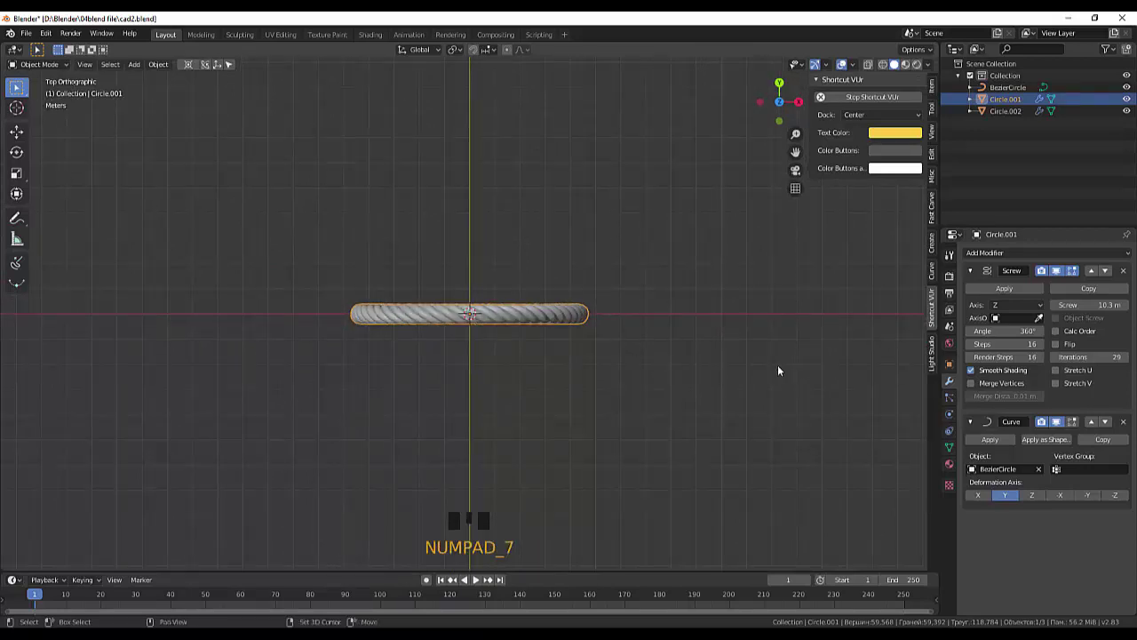
pyautogui.hotkey('shift', 'd')
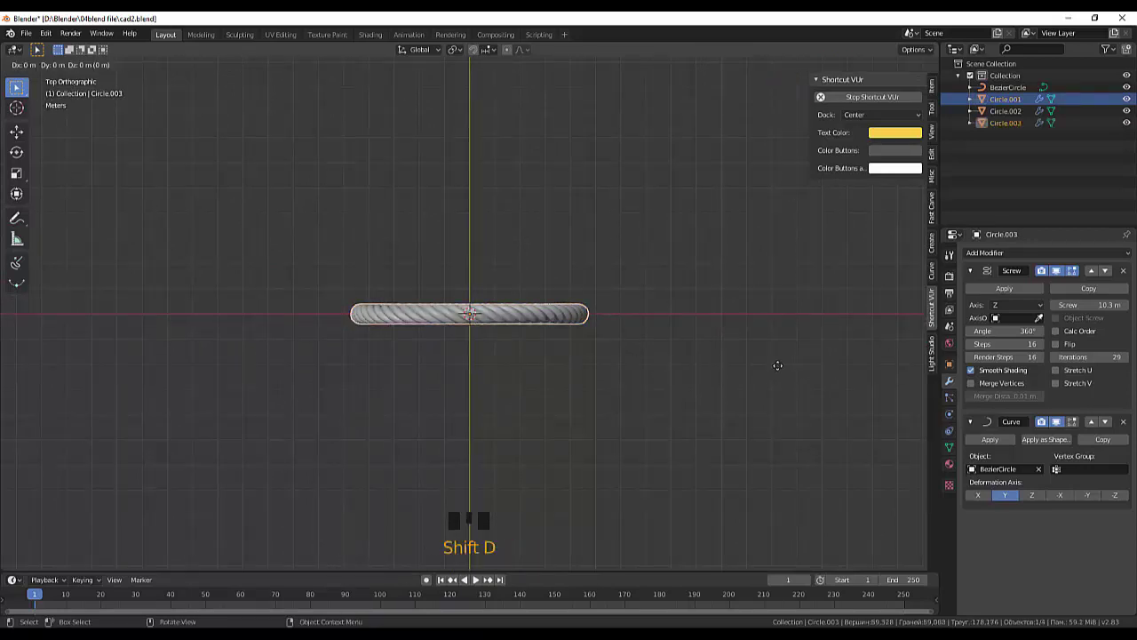
pyautogui.click(778, 370)
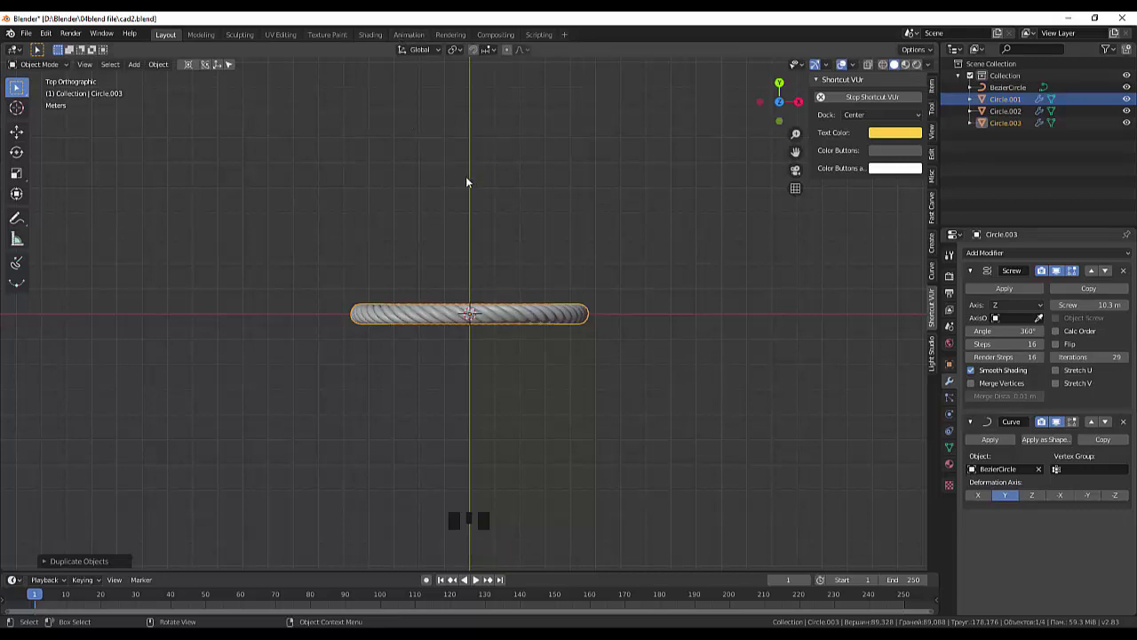
# Try to move the Circle.003 duplicate along the global Y axis, and undo the move
pyautogui.press('g')
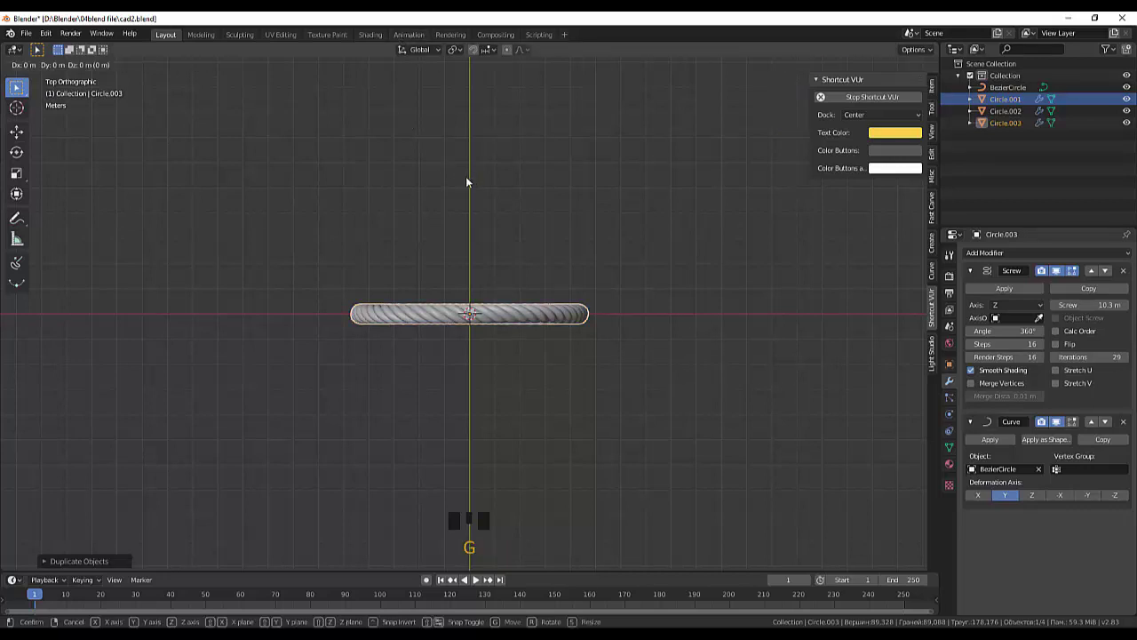
pyautogui.press('y')
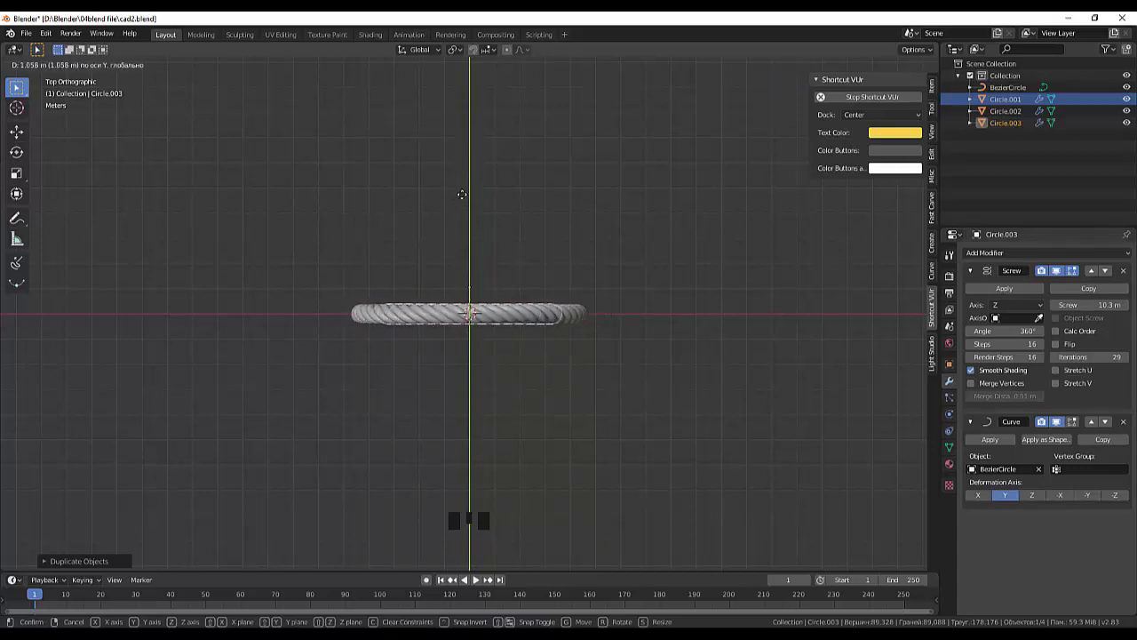
pyautogui.click(603, 260)
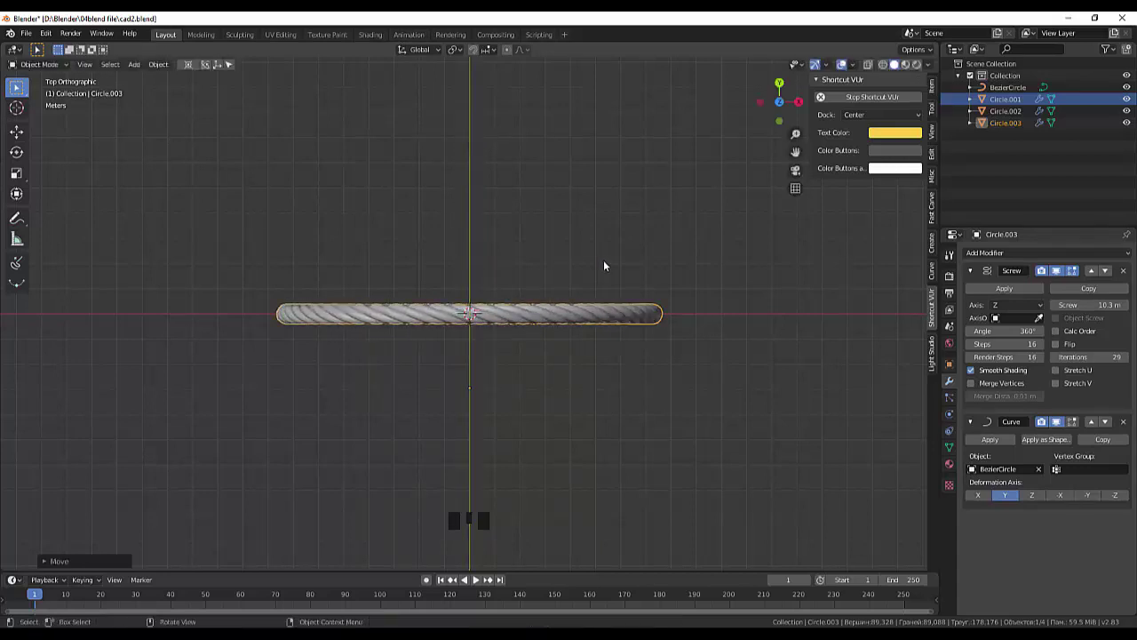
pyautogui.moveTo(603, 265); pyautogui.dragTo(709, 150, button='middle')
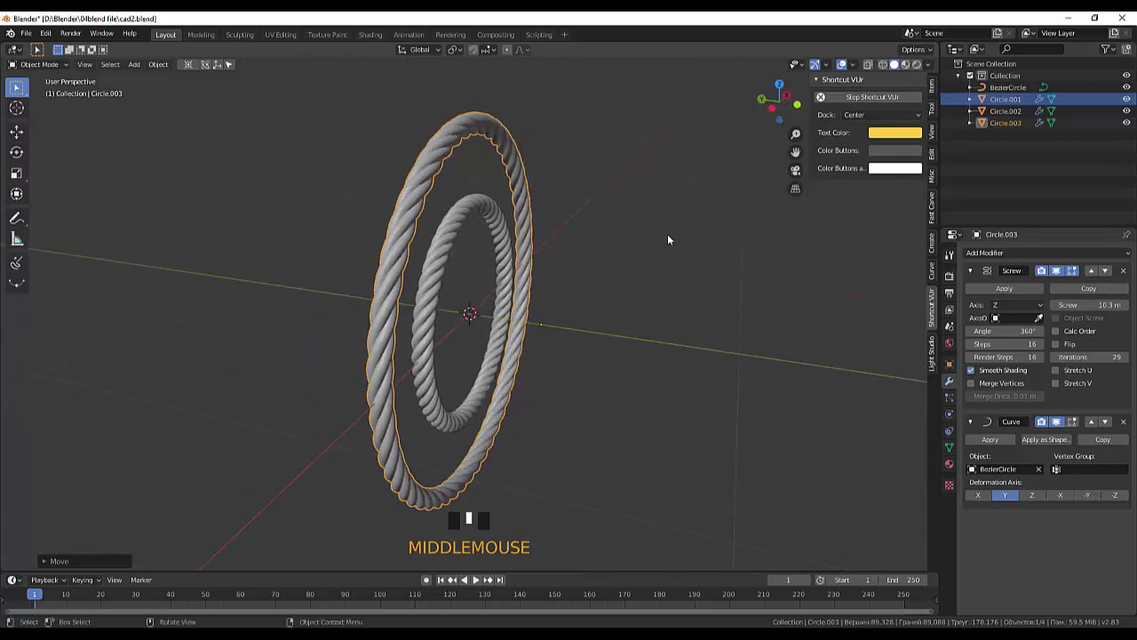
pyautogui.hotkey('ctrl', 'z')
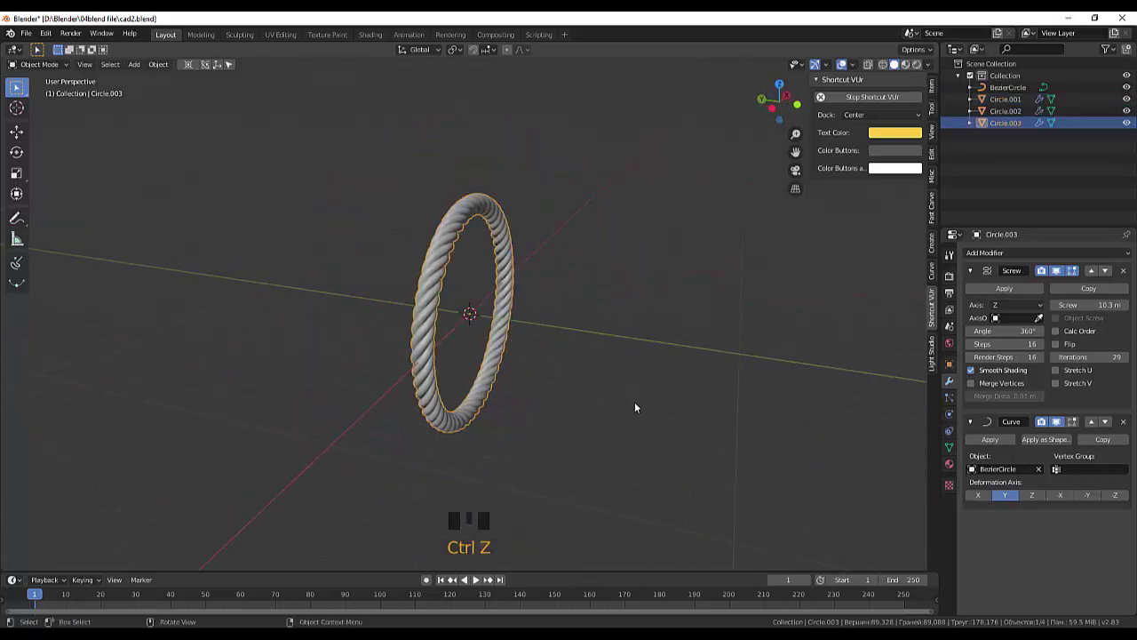
# Try to shift the Circle.001 ring along the Y axis with the Move tool, and undo the shift
pyautogui.click(635, 407)
pyautogui.click(461, 424)
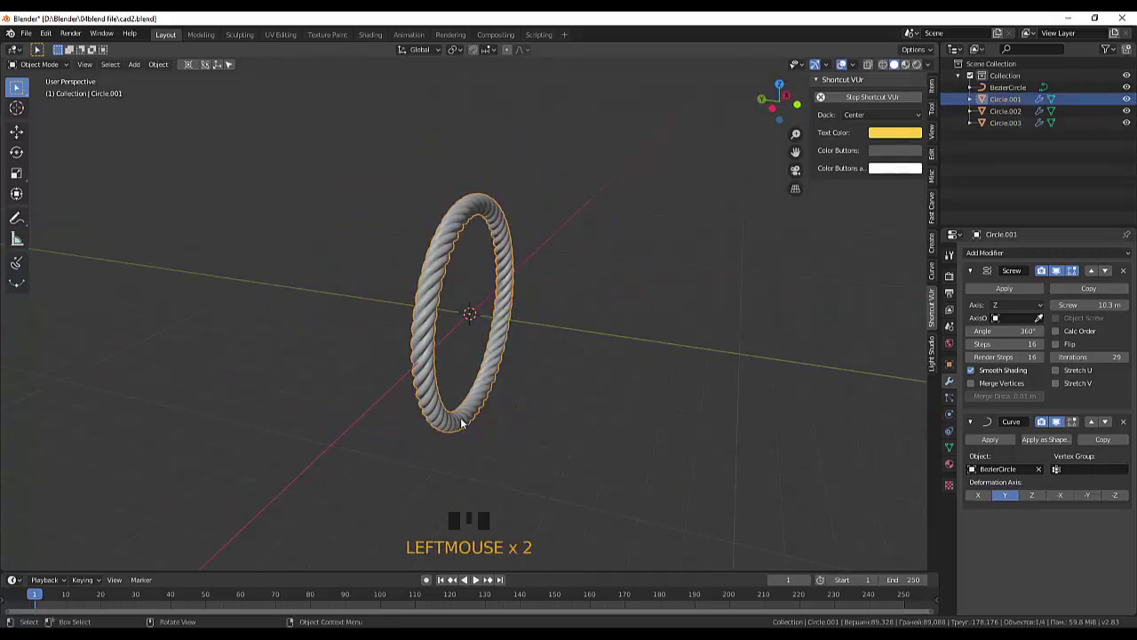
pyautogui.moveTo(573, 439); pyautogui.dragTo(421, 378, button='middle')
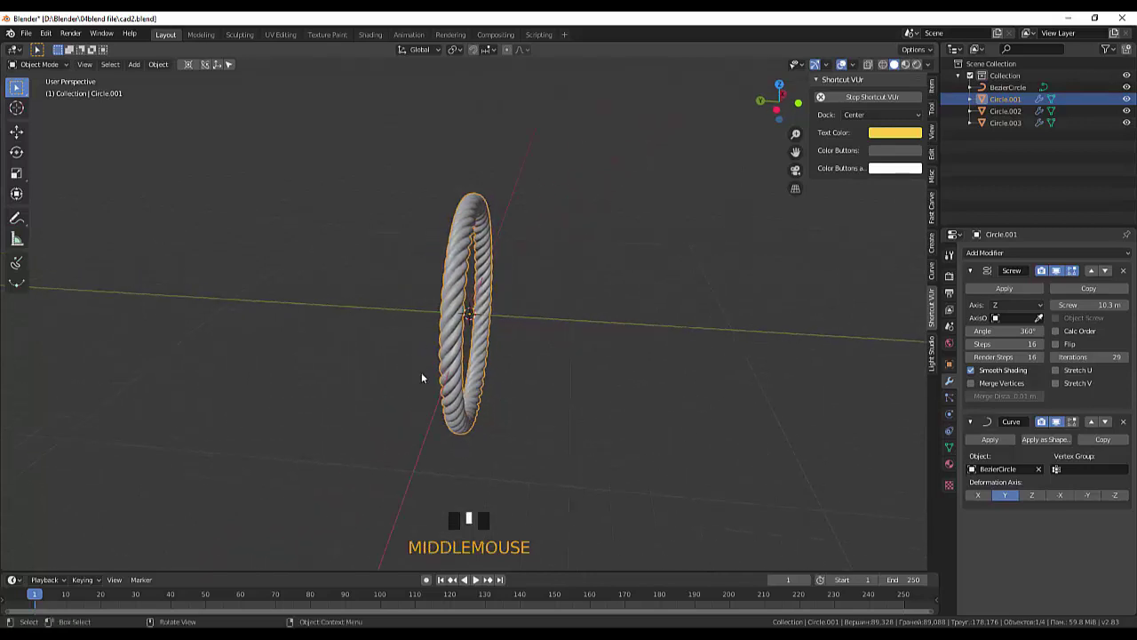
pyautogui.click(16, 131)
pyautogui.moveTo(428, 313); pyautogui.dragTo(484, 324)
pyautogui.press('Escape')
pyautogui.click(728, 445)
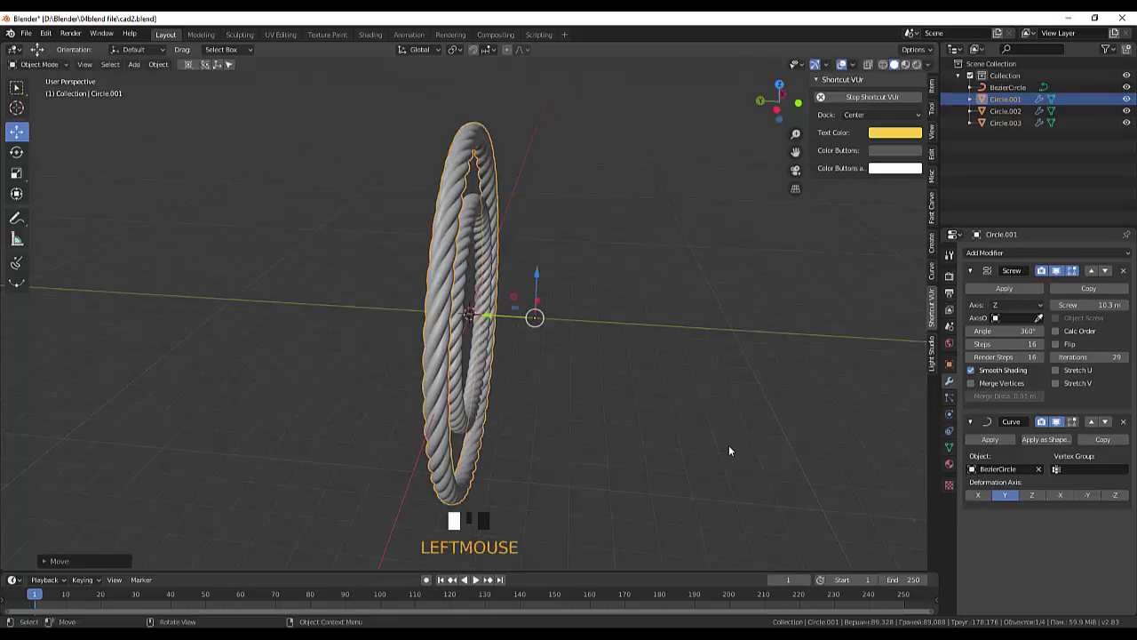
pyautogui.hotkey('ctrl', 'z')
pyautogui.hotkey('ctrl', 'z')
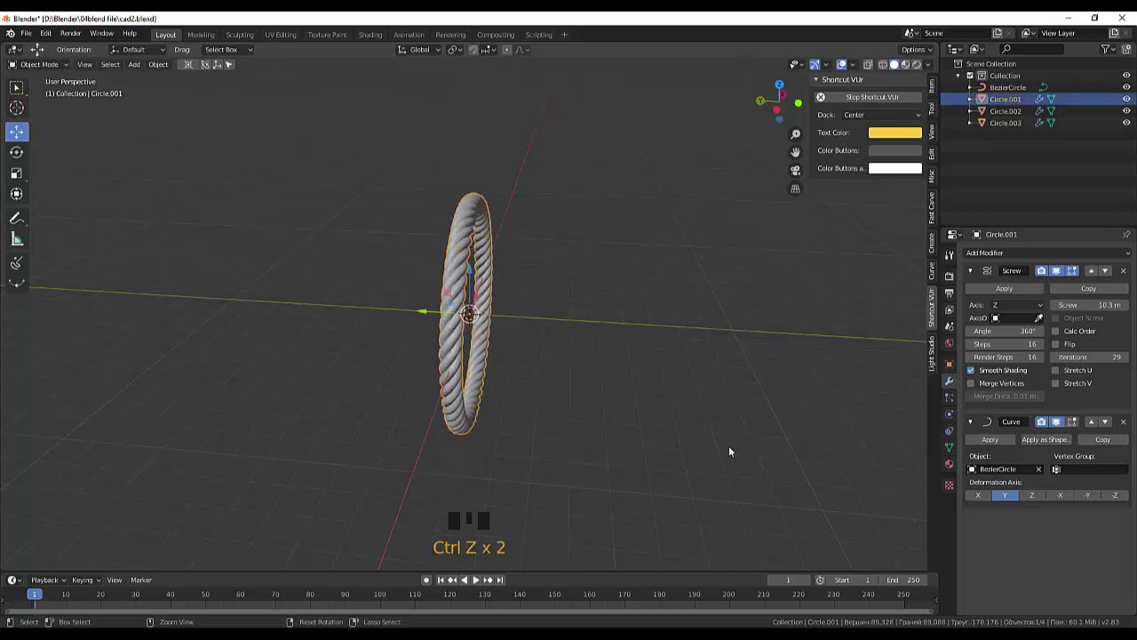
# Apply the Screw modifier on Circle.001 and try placing a duplicate of the ring beside it along the Y axis
pyautogui.click(1010, 287)
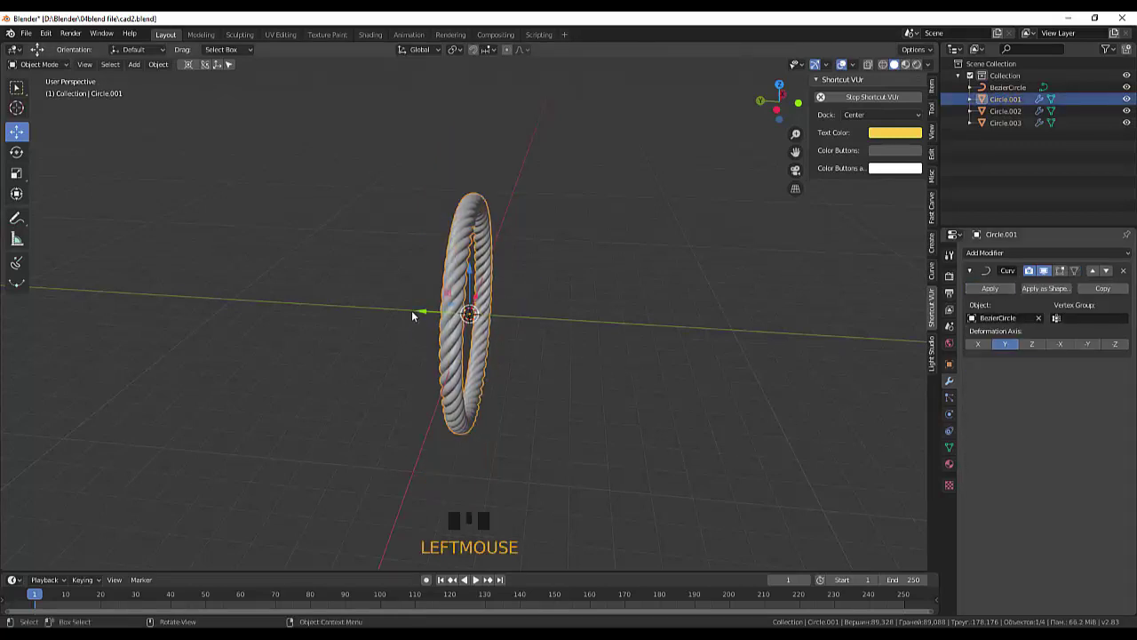
pyautogui.hotkey('shift', 'd')
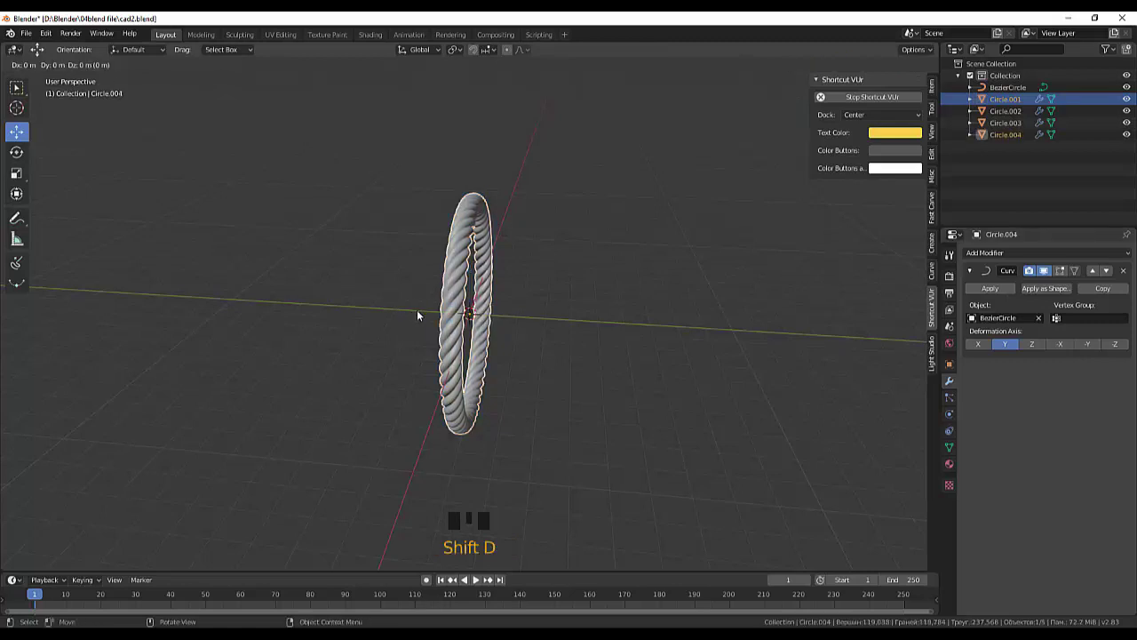
pyautogui.click(270, 325)
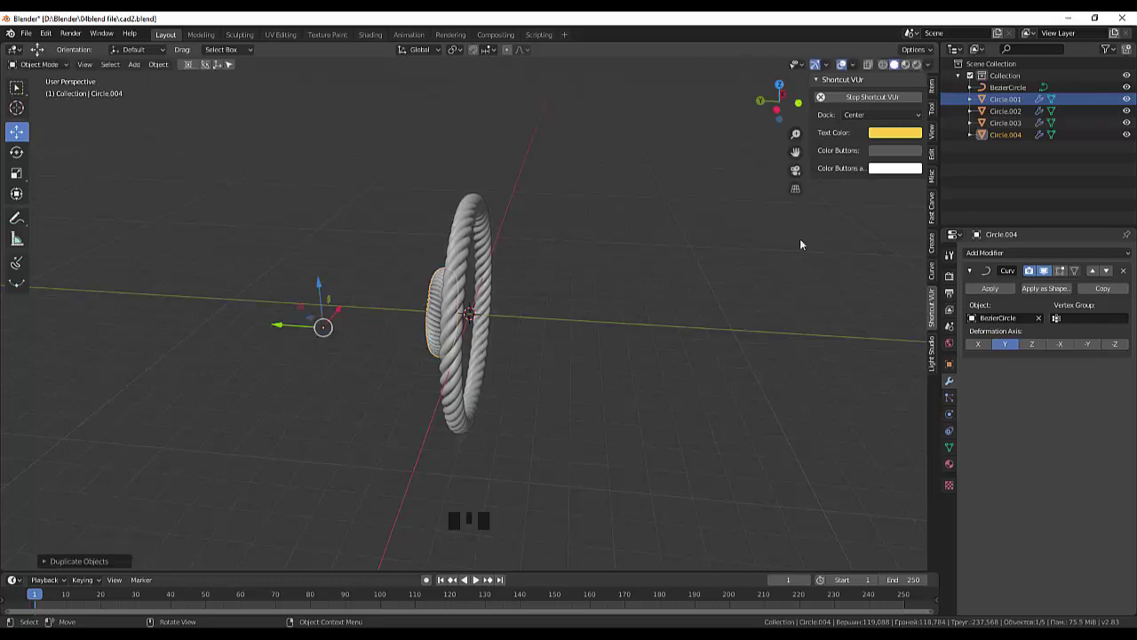
# Delete the Circle.001 rope ring from the scene
pyautogui.click(1003, 101)
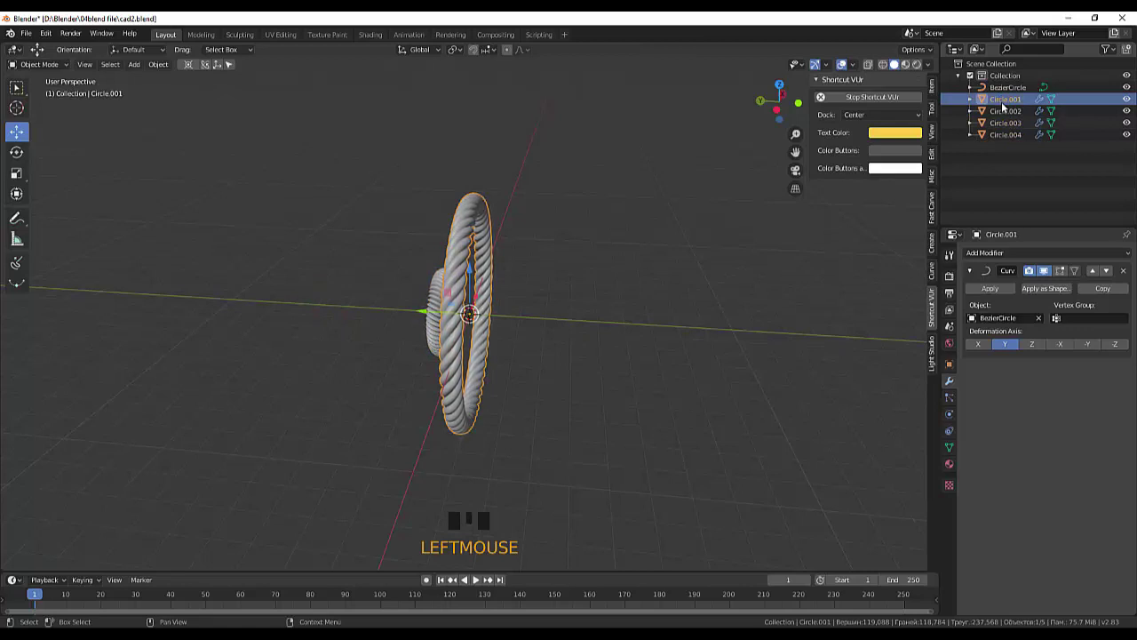
pyautogui.press('Delete')
pyautogui.click(993, 101)
pyautogui.rightClick(993, 99)
pyautogui.click(953, 100)
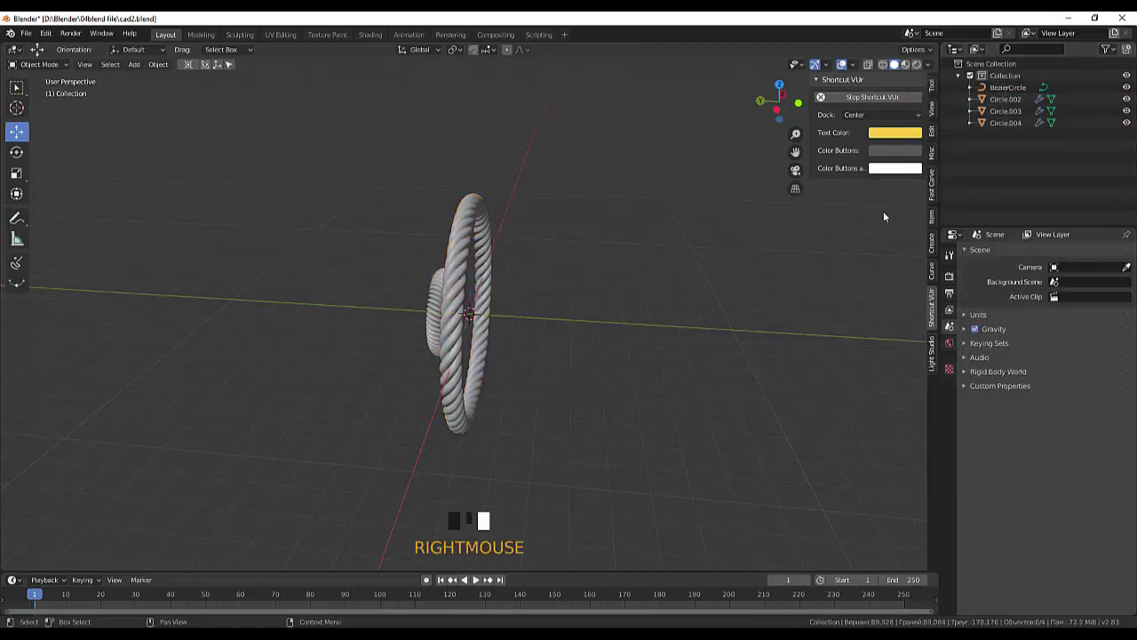
# Delete the surplus duplicates Circle.004 and Circle.003, keeping only the Circle.002 rope ring
pyautogui.click(422, 332)
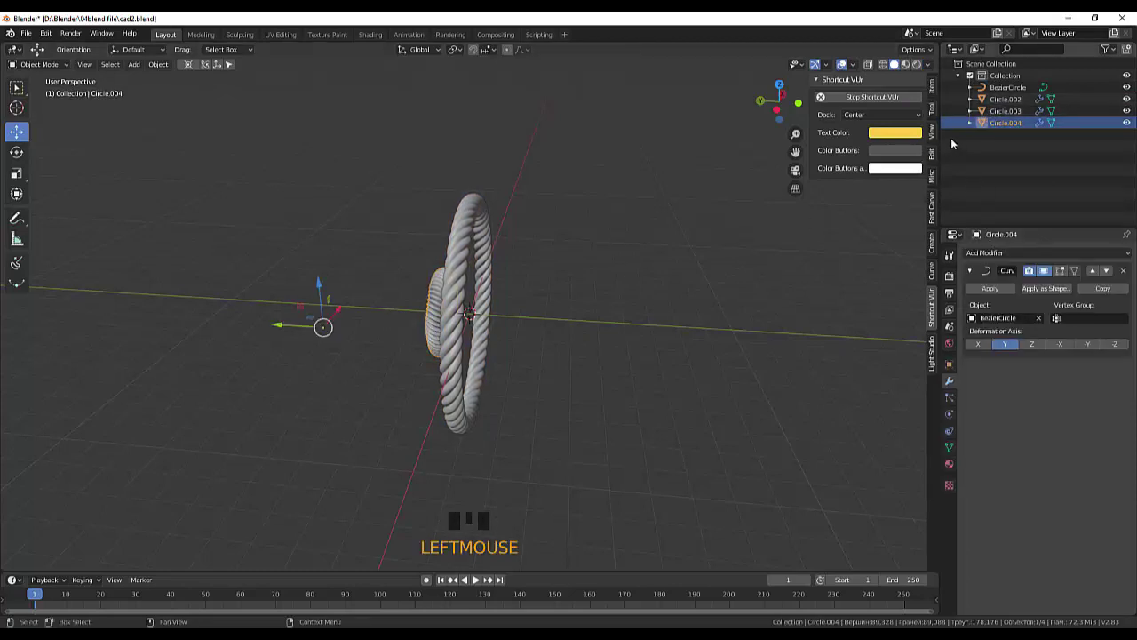
pyautogui.rightClick(954, 124)
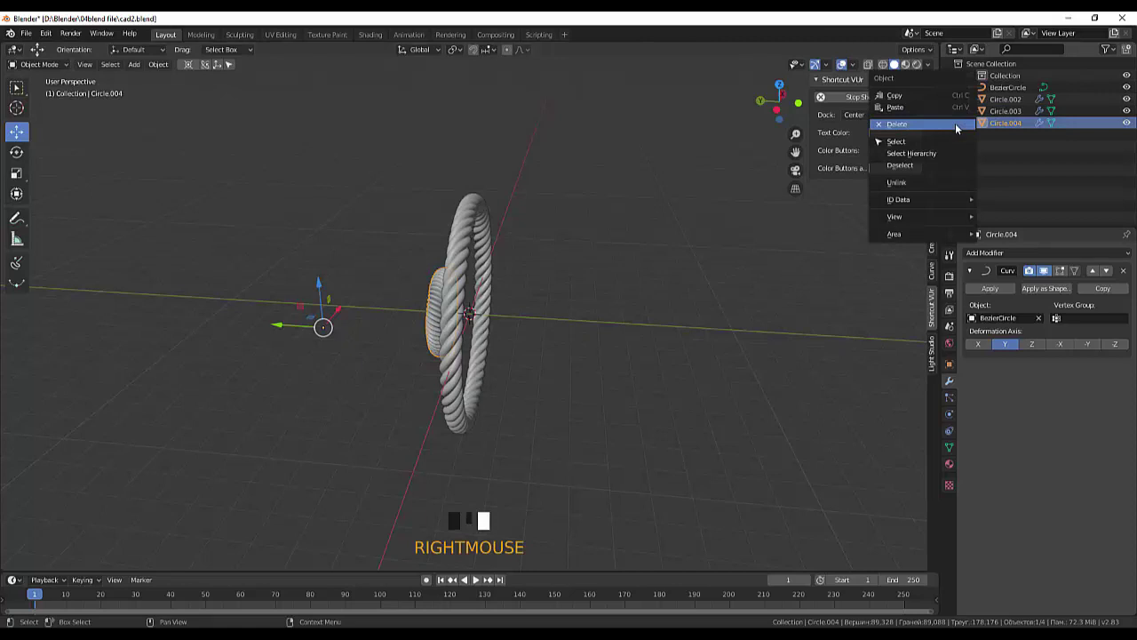
pyautogui.click(902, 124)
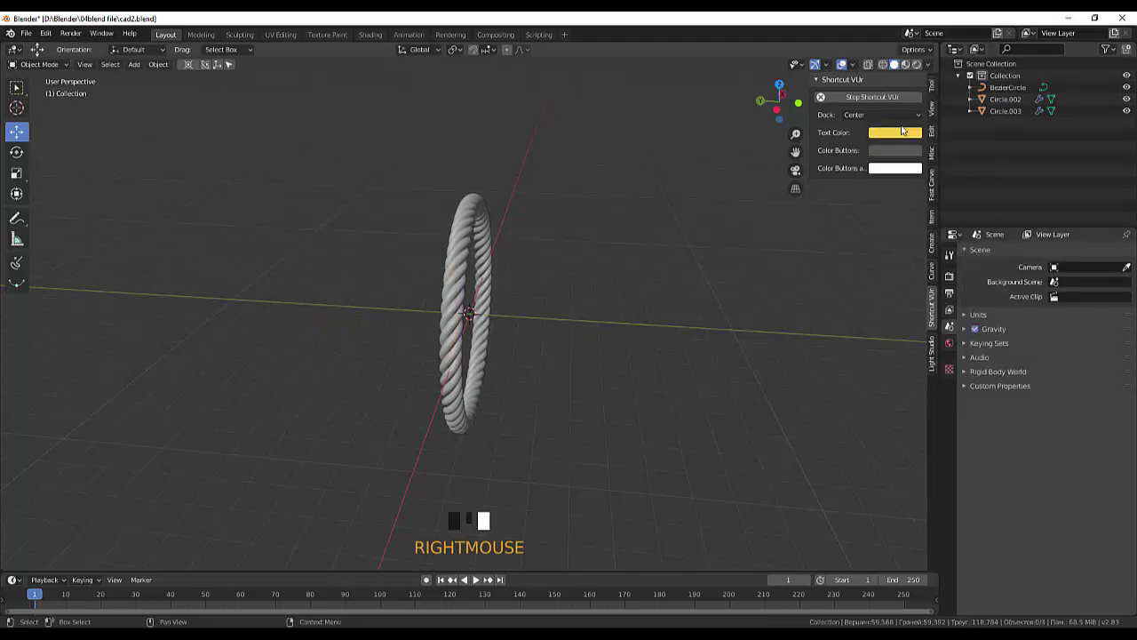
pyautogui.click(1010, 112)
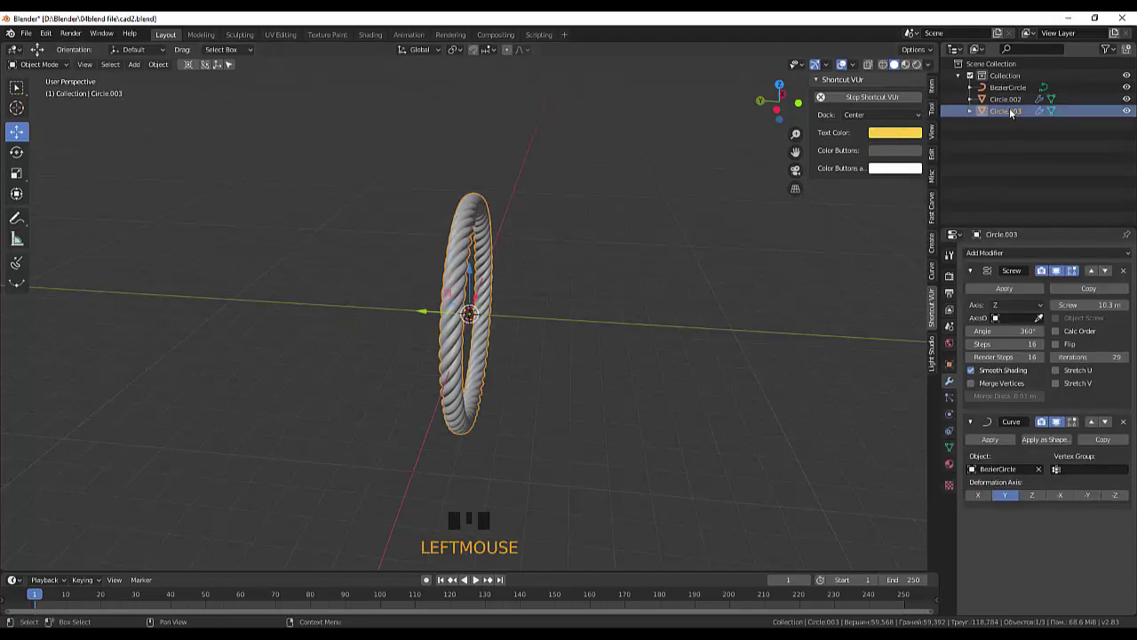
pyautogui.click(1125, 111)
pyautogui.click(1126, 111)
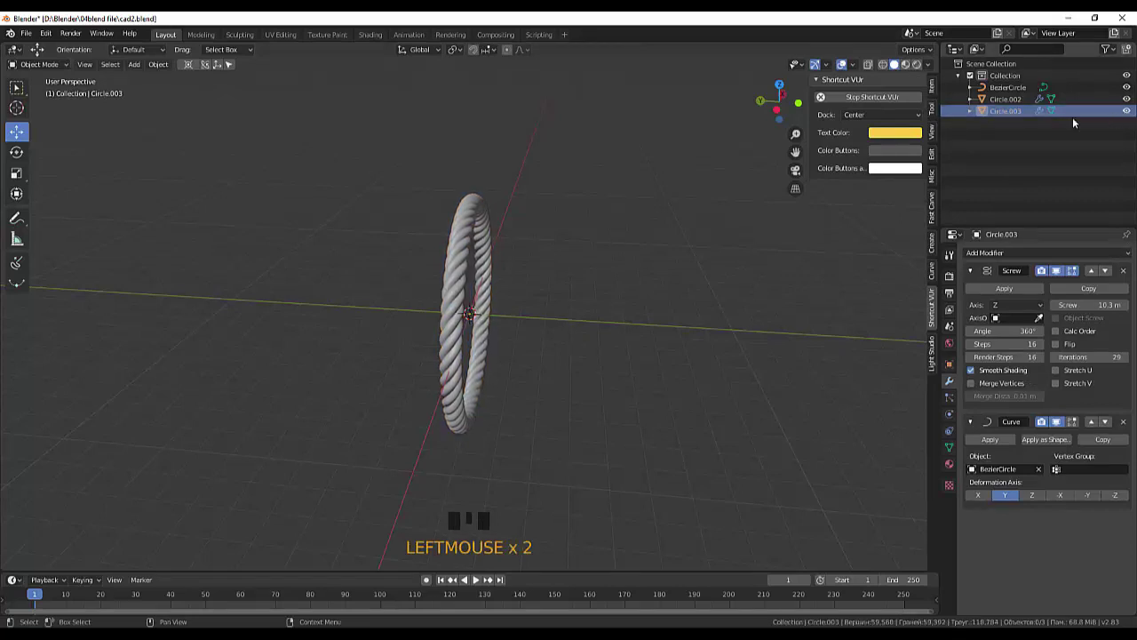
pyautogui.rightClick(982, 113)
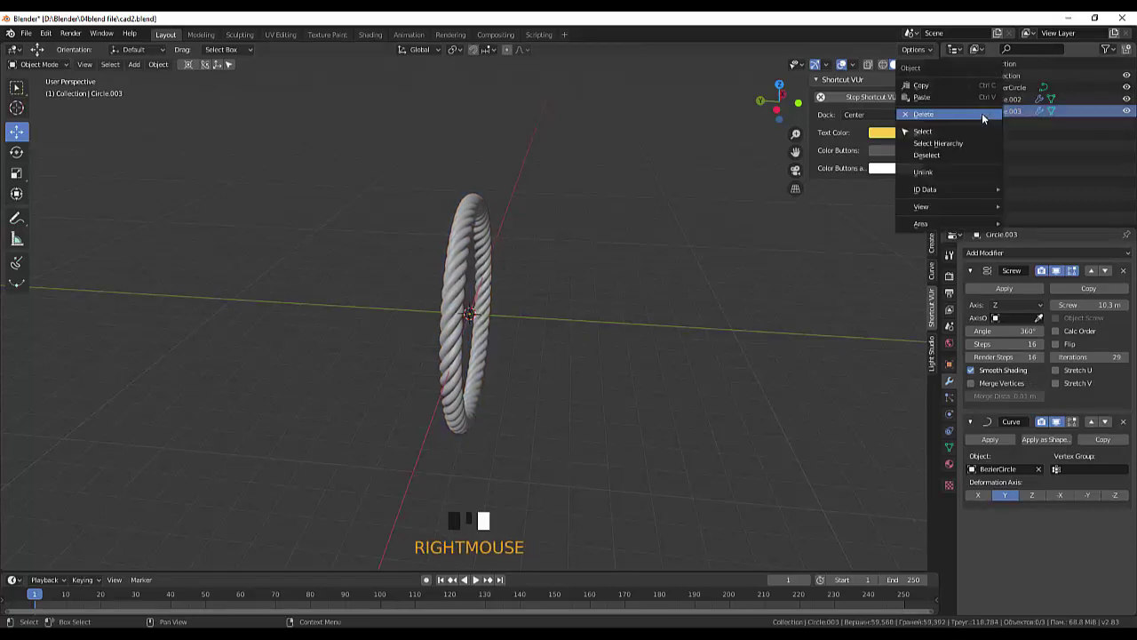
pyautogui.click(923, 114)
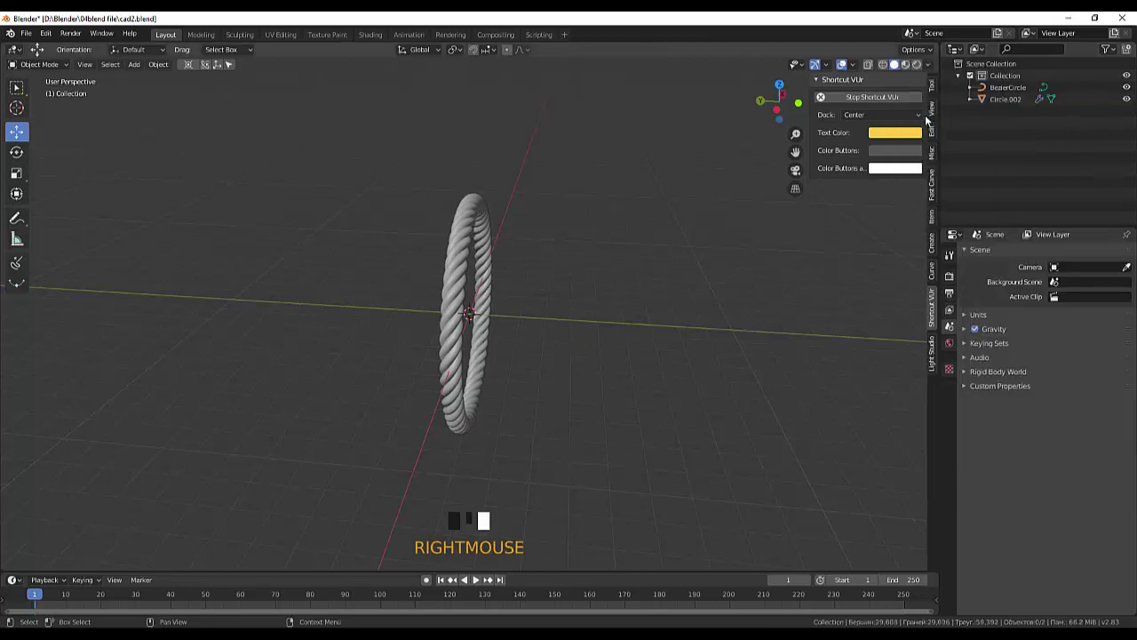
# Apply the Screw and Curve modifiers on the Circle.002 rope ring
pyautogui.click(1004, 100)
pyautogui.click(1002, 288)
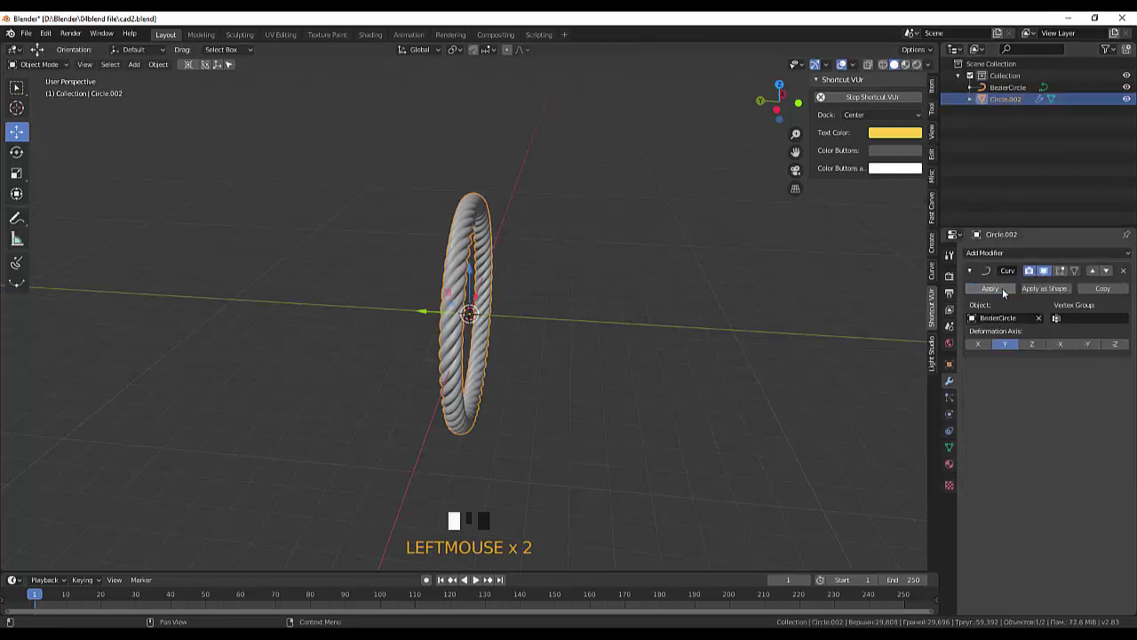
pyautogui.click(982, 284)
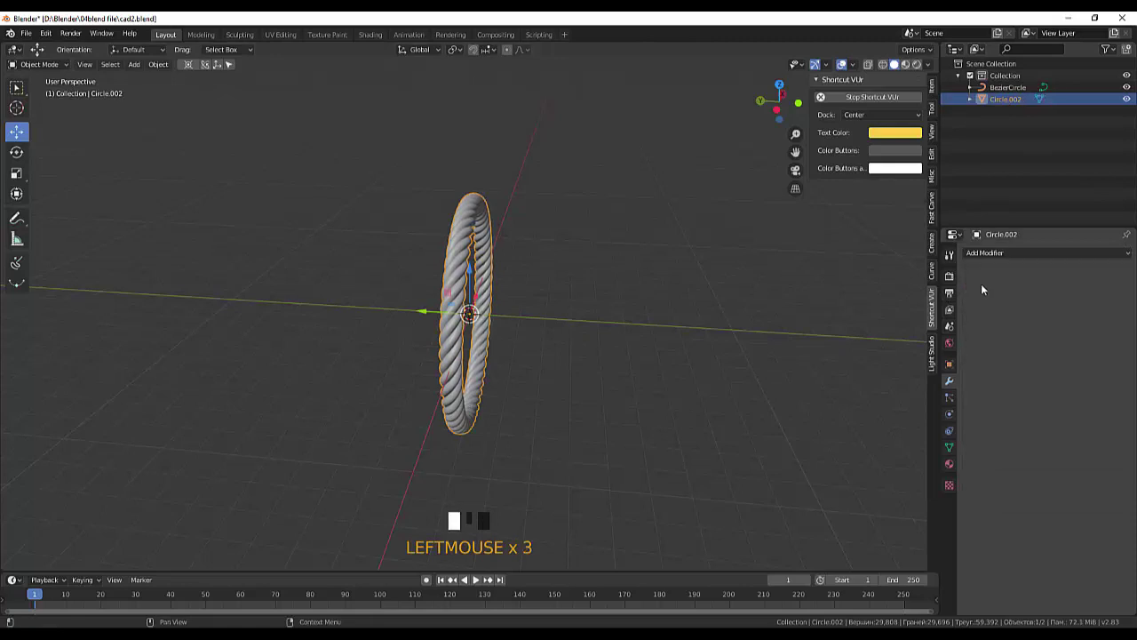
# Duplicate the rope ring in top view and offset the copy about 0.75 m along the global Y axis
pyautogui.moveTo(506, 343); pyautogui.dragTo(655, 346, button='middle')
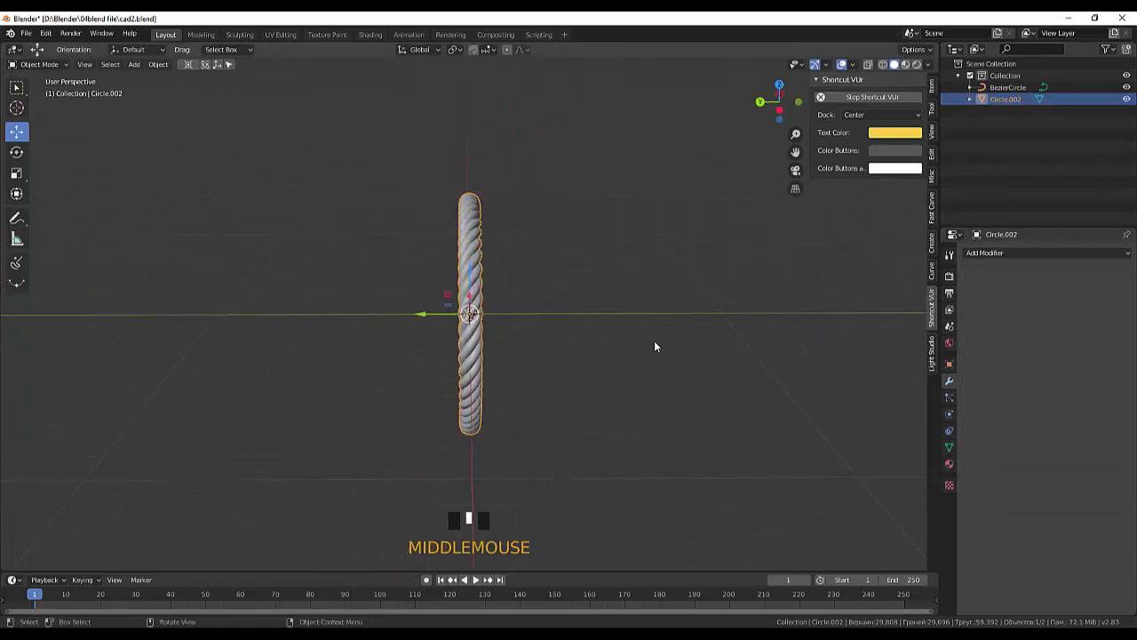
pyautogui.press('KP_7')
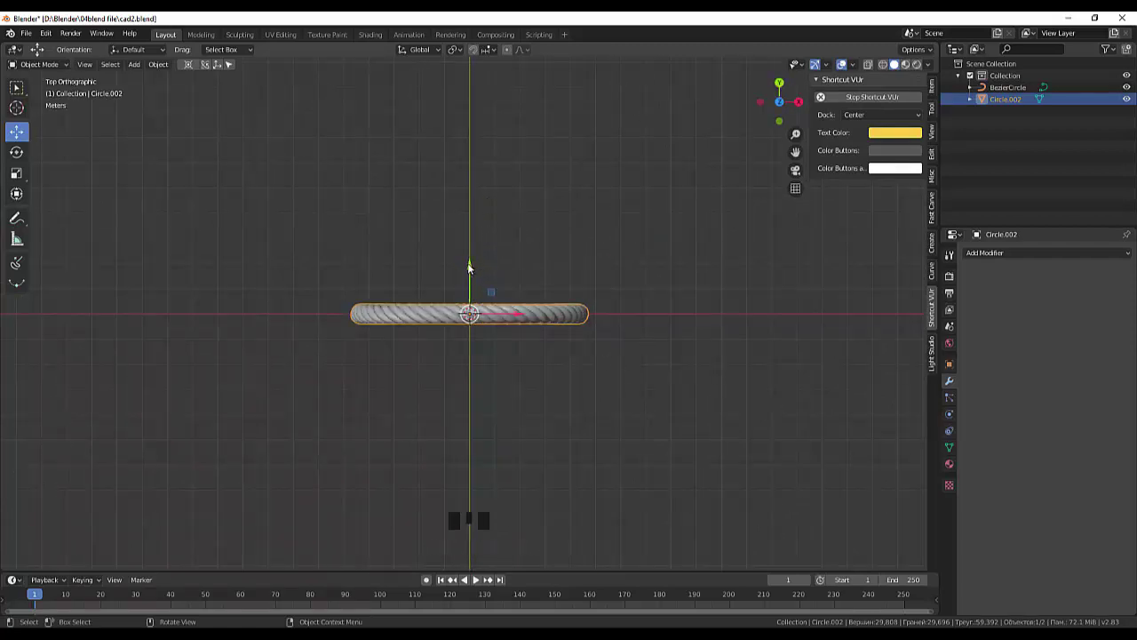
pyautogui.hotkey('ctrl', 'd')
pyautogui.hotkey('shift', 'd')
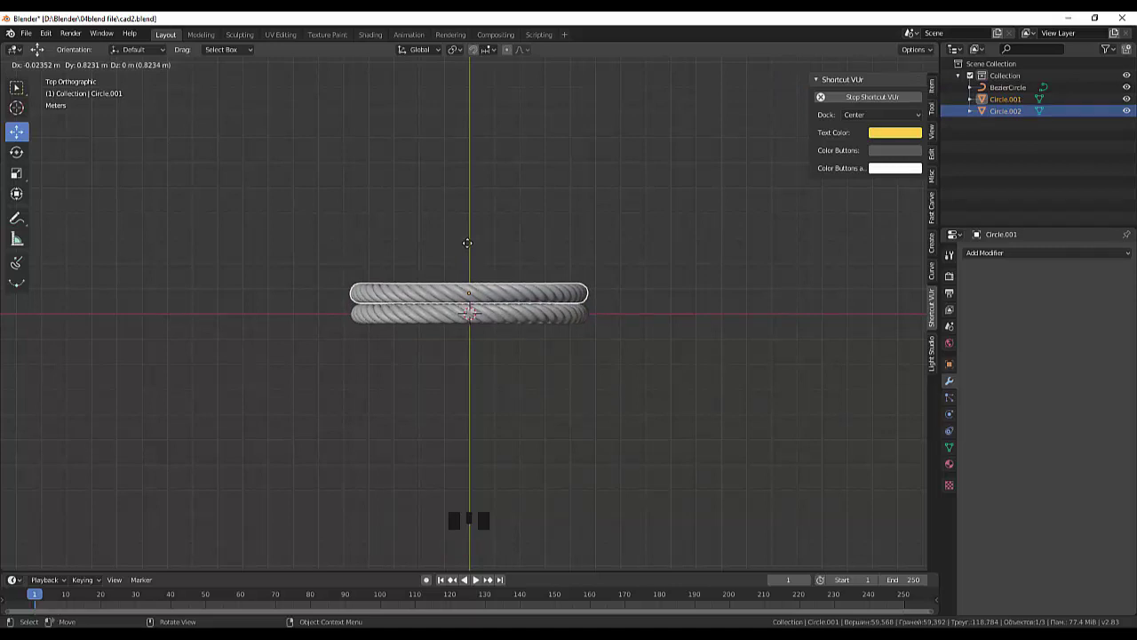
pyautogui.press('y')
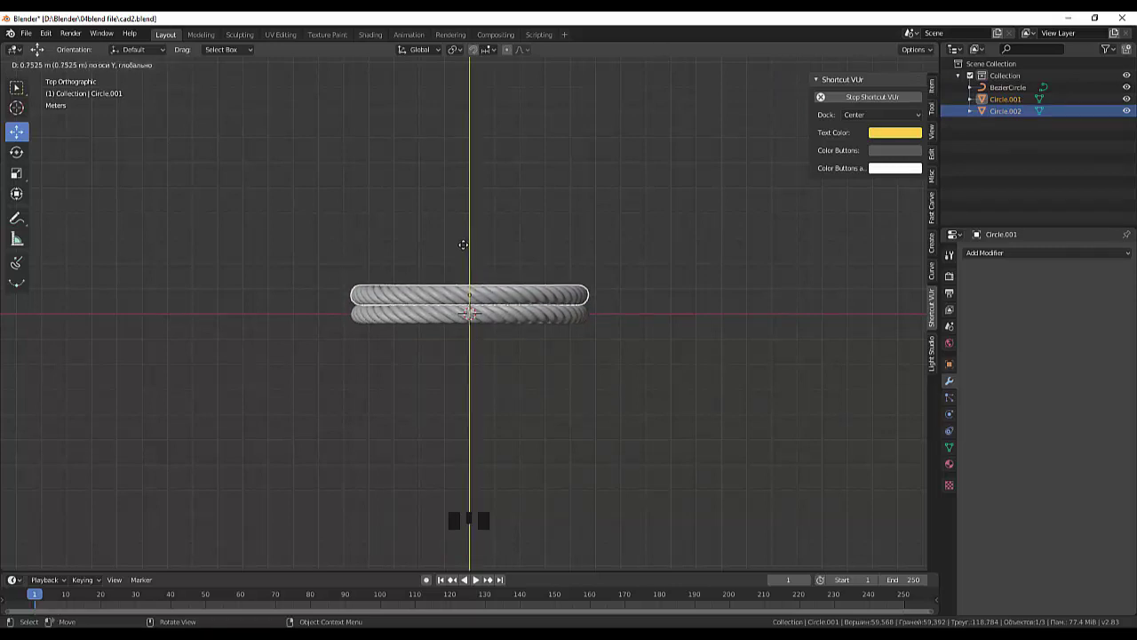
pyautogui.click(463, 244)
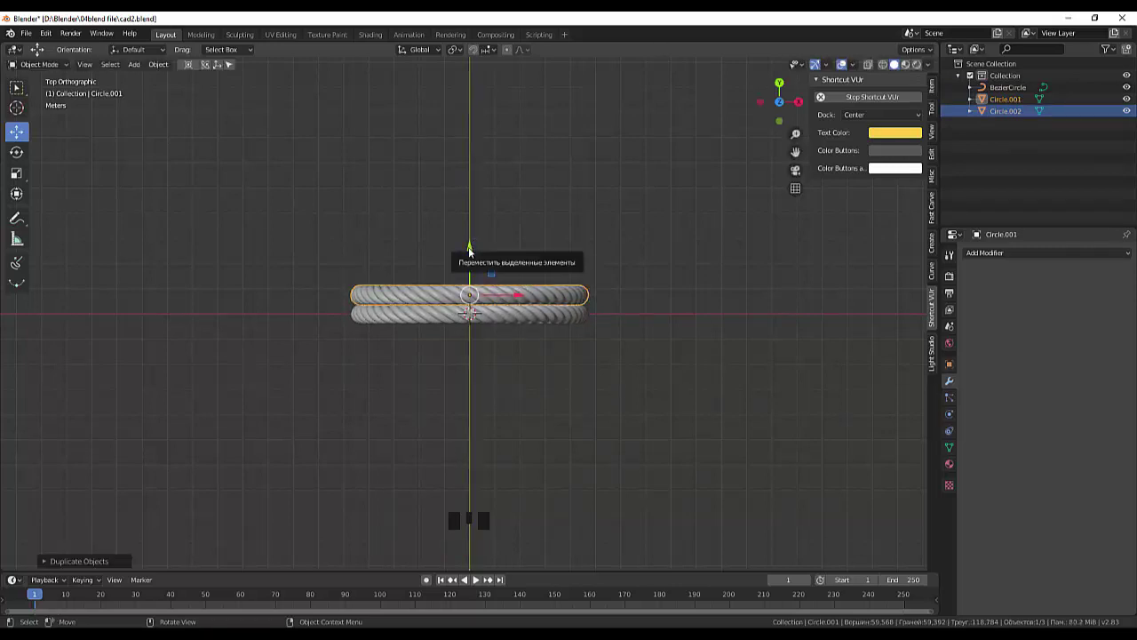
# Duplicate the Circle.001 rope ring and offset the copy about -1.48 m along the global Y axis, forming a third ring beside the others
pyautogui.click(469, 253)
pyautogui.click(469, 299)
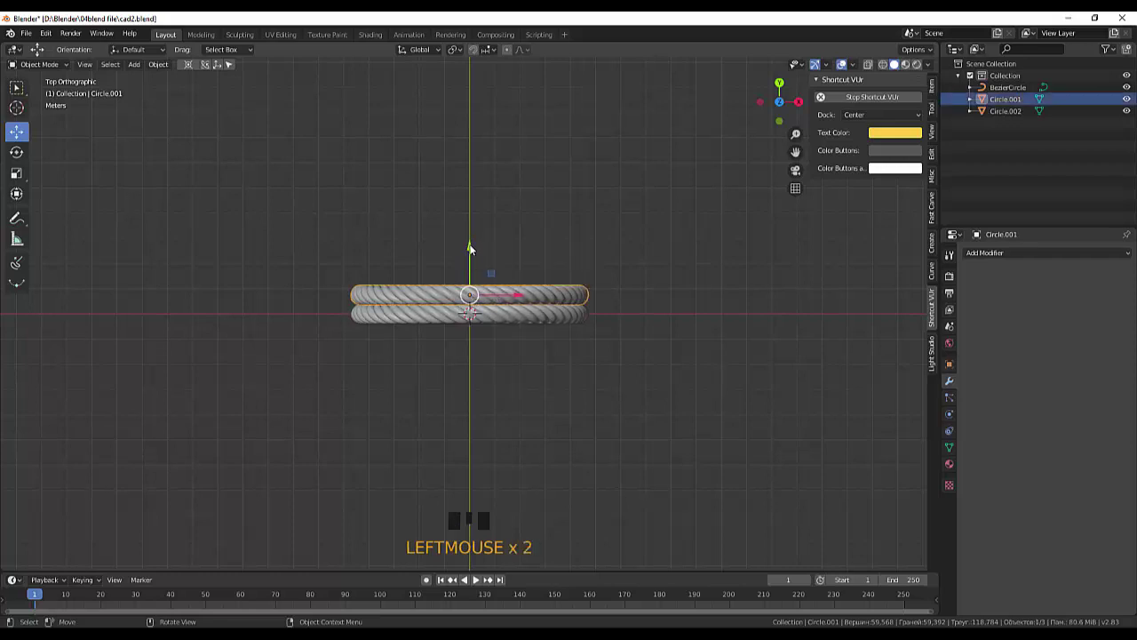
pyautogui.hotkey('shift', 'd')
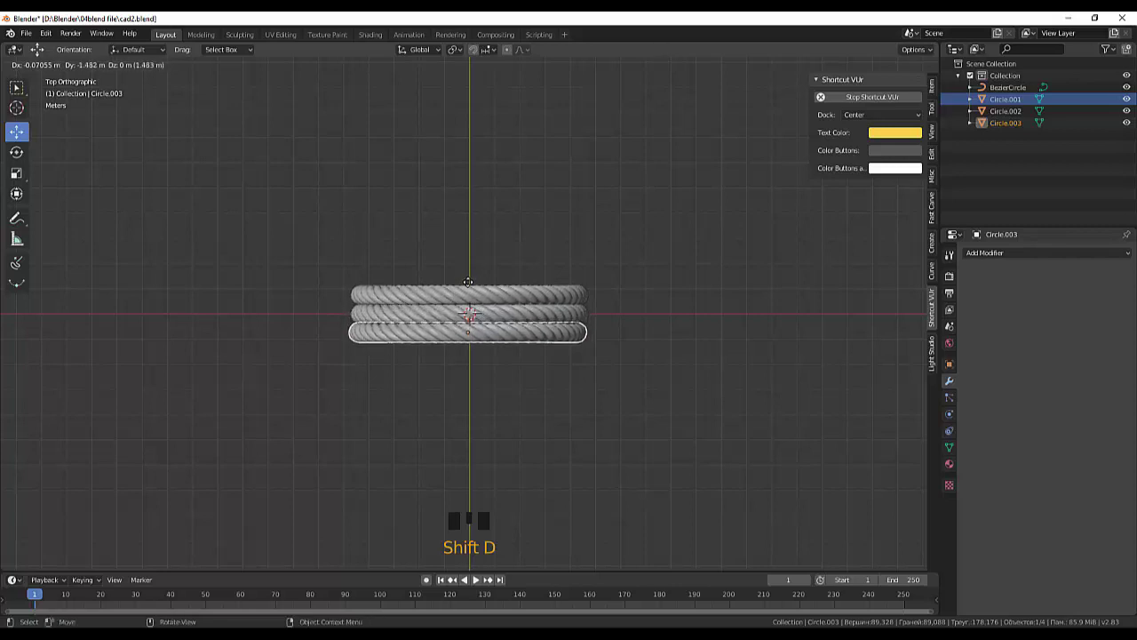
pyautogui.press('y')
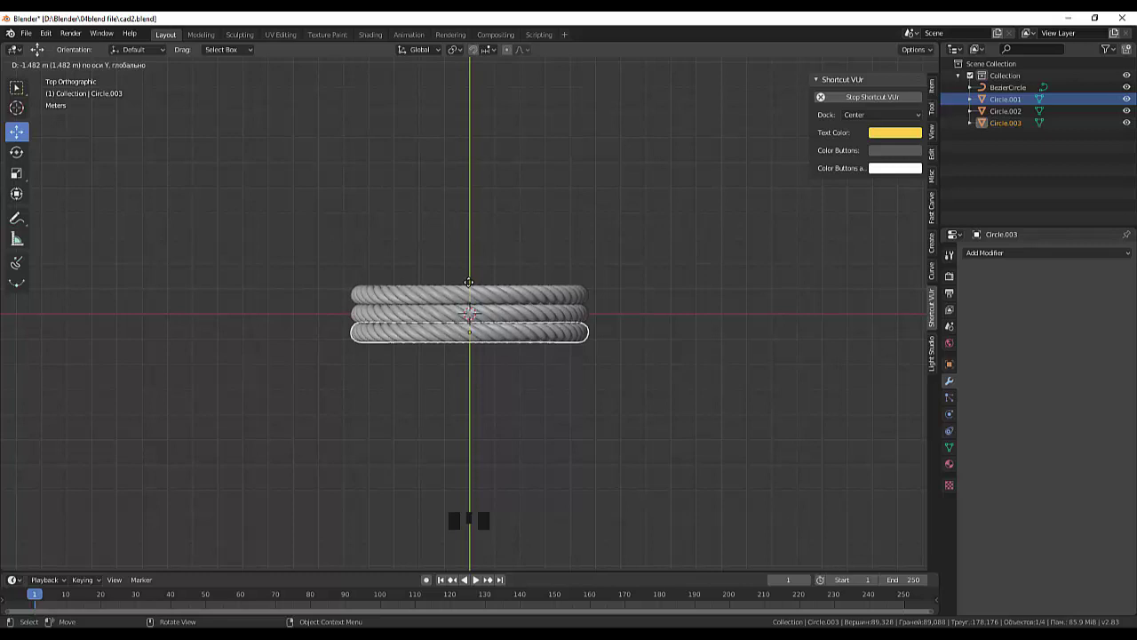
pyautogui.click(468, 282)
pyautogui.click(632, 299)
pyautogui.moveTo(632, 299); pyautogui.dragTo(688, 249, button='middle')
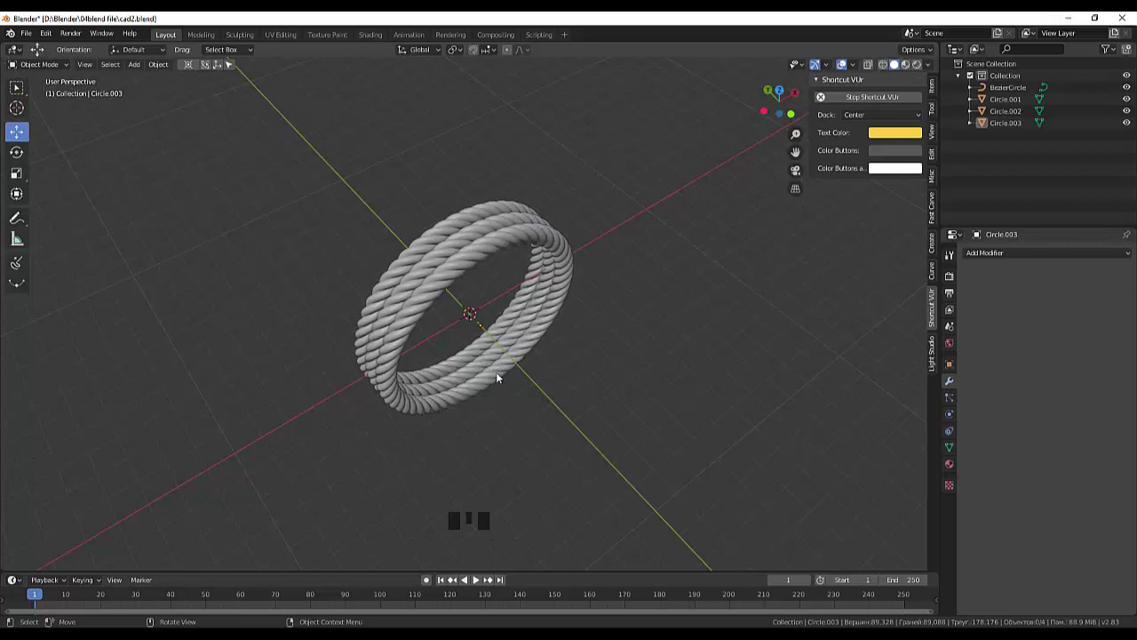
pyautogui.moveTo(558, 364); pyautogui.dragTo(469, 326, button='middle')
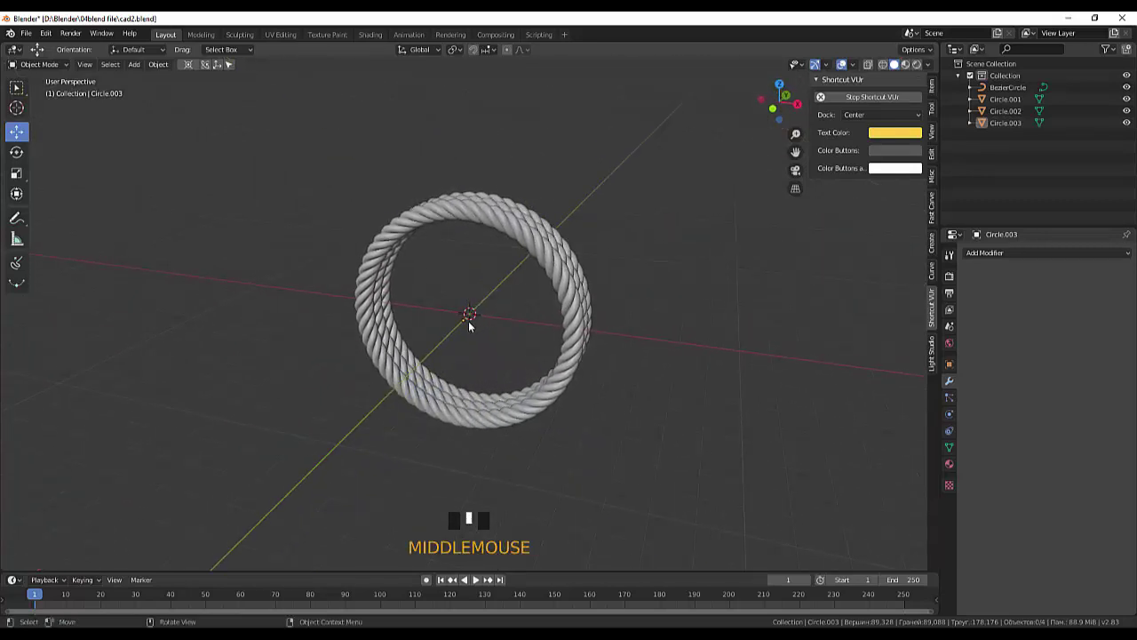
# Add a reference image to the scene, loading maxresdefault (1).jpg from the Desktop folder
pyautogui.click(26, 36)
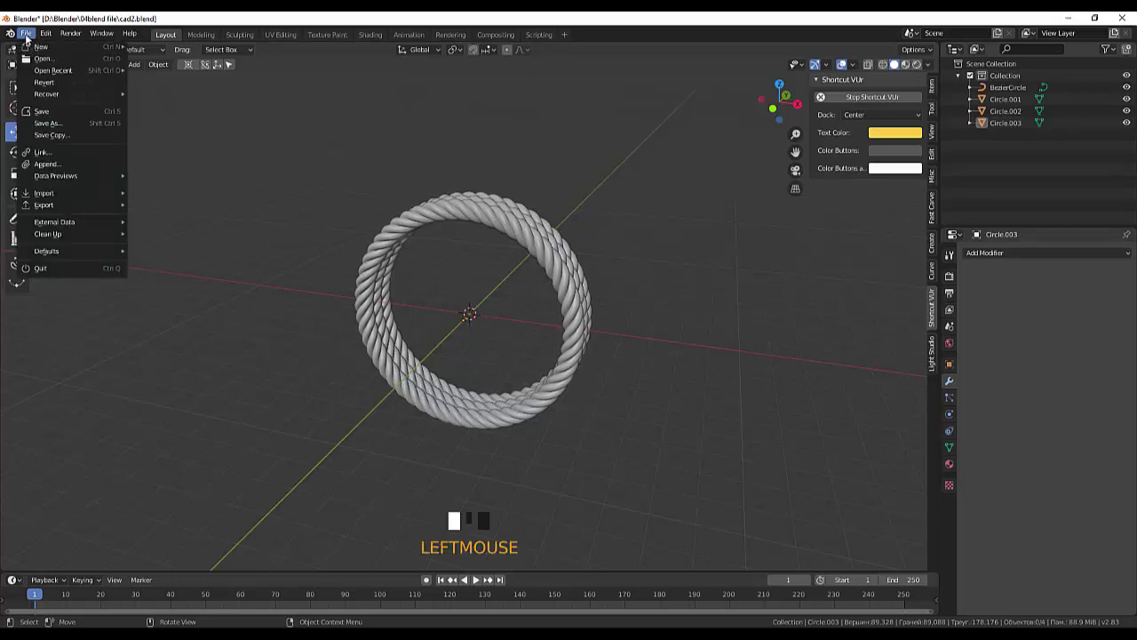
pyautogui.click(295, 149)
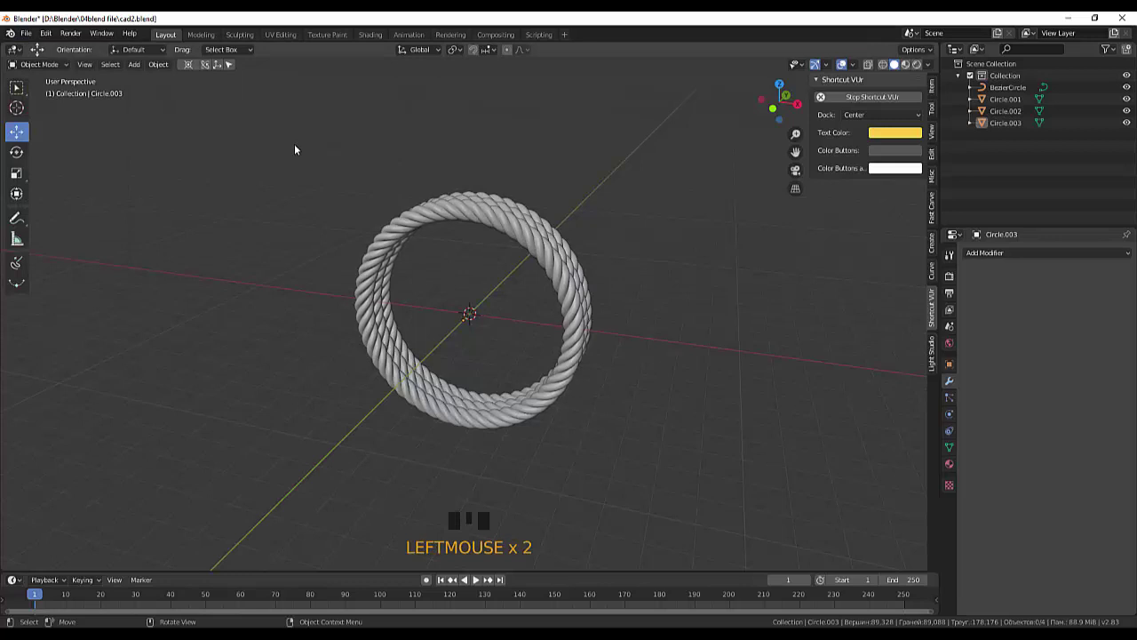
pyautogui.hotkey('shift', 'a')
pyautogui.moveTo(296, 146)
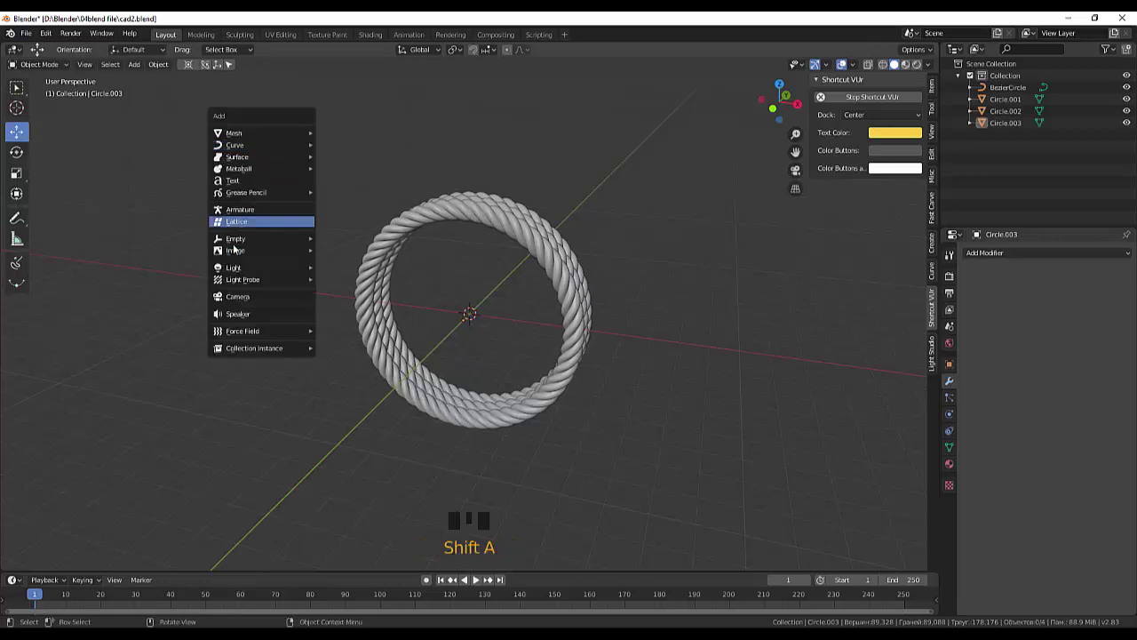
pyautogui.moveTo(298, 252)
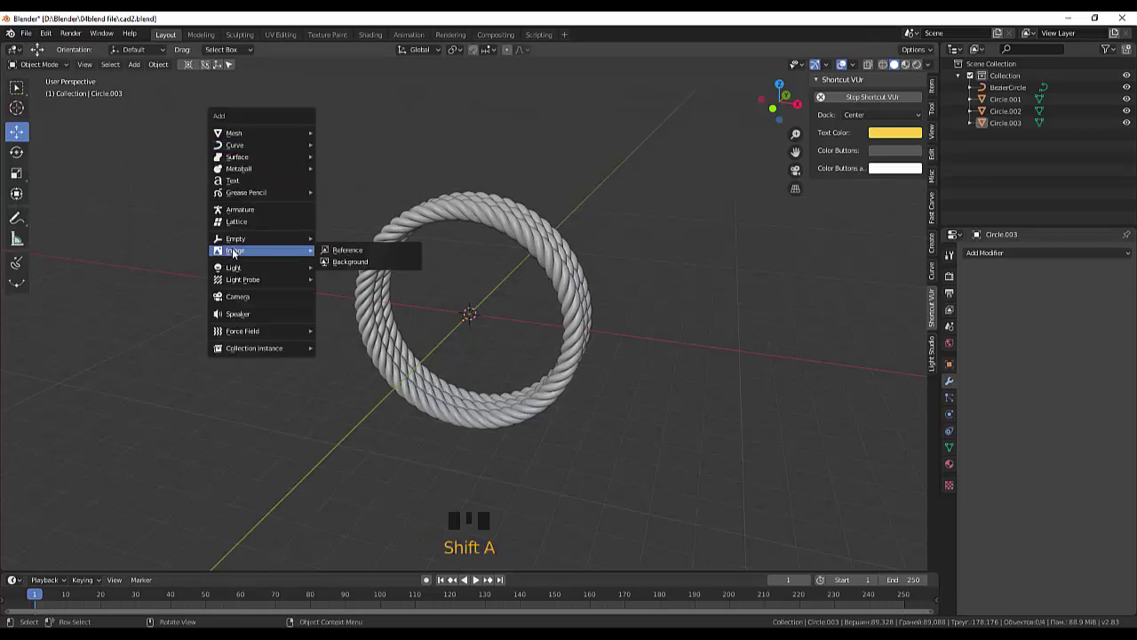
pyautogui.click(367, 251)
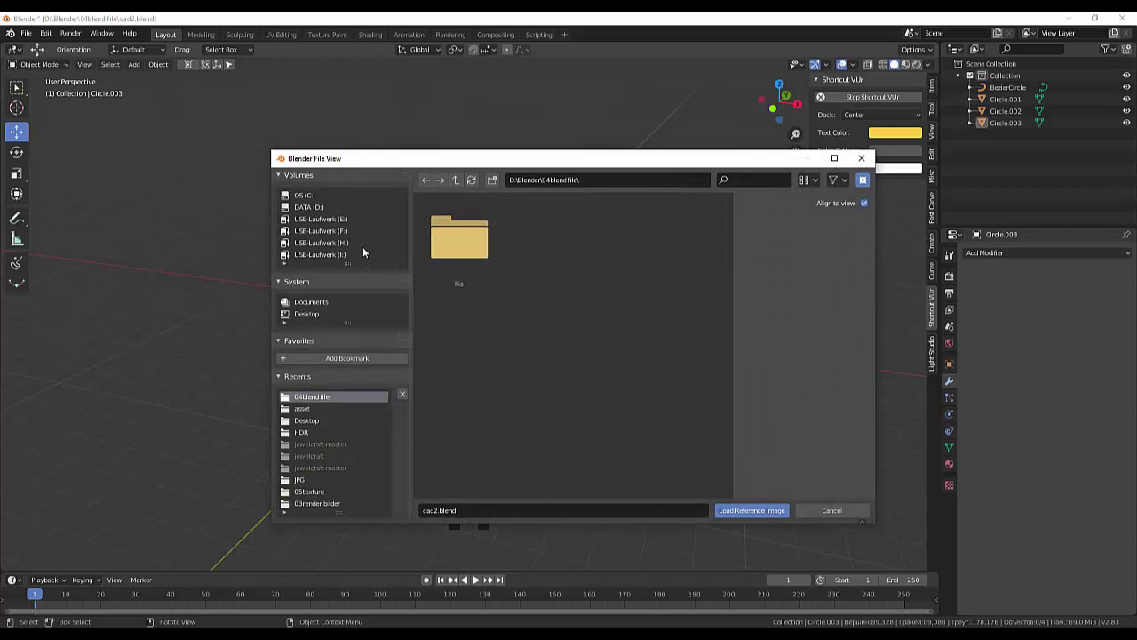
pyautogui.click(299, 316)
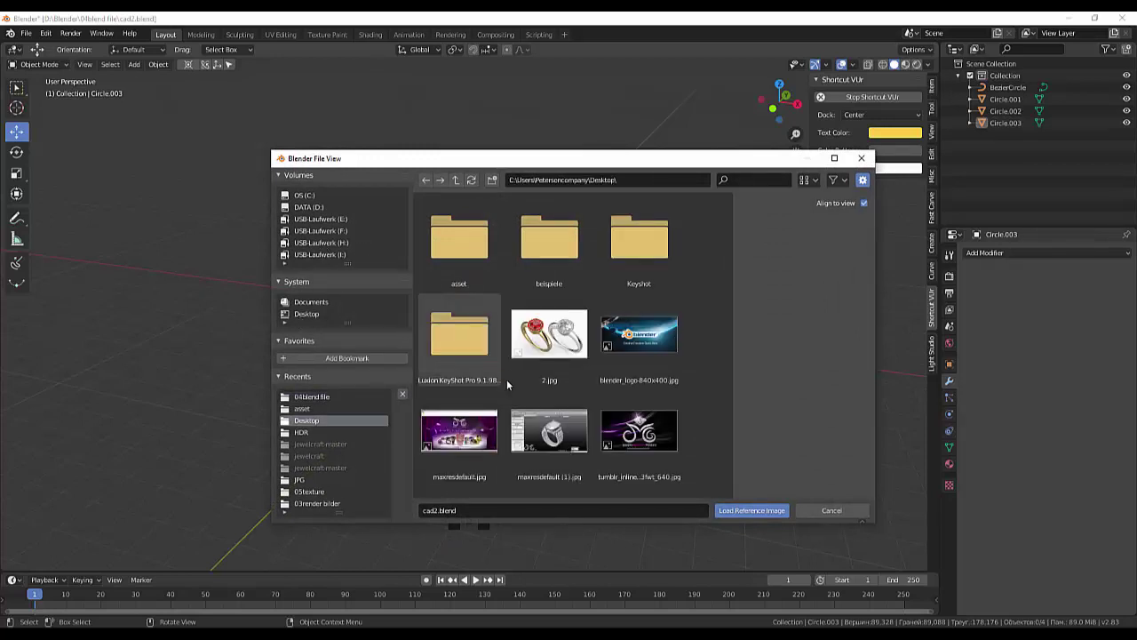
pyautogui.scroll(-1, 546, 421)
pyautogui.click(551, 411)
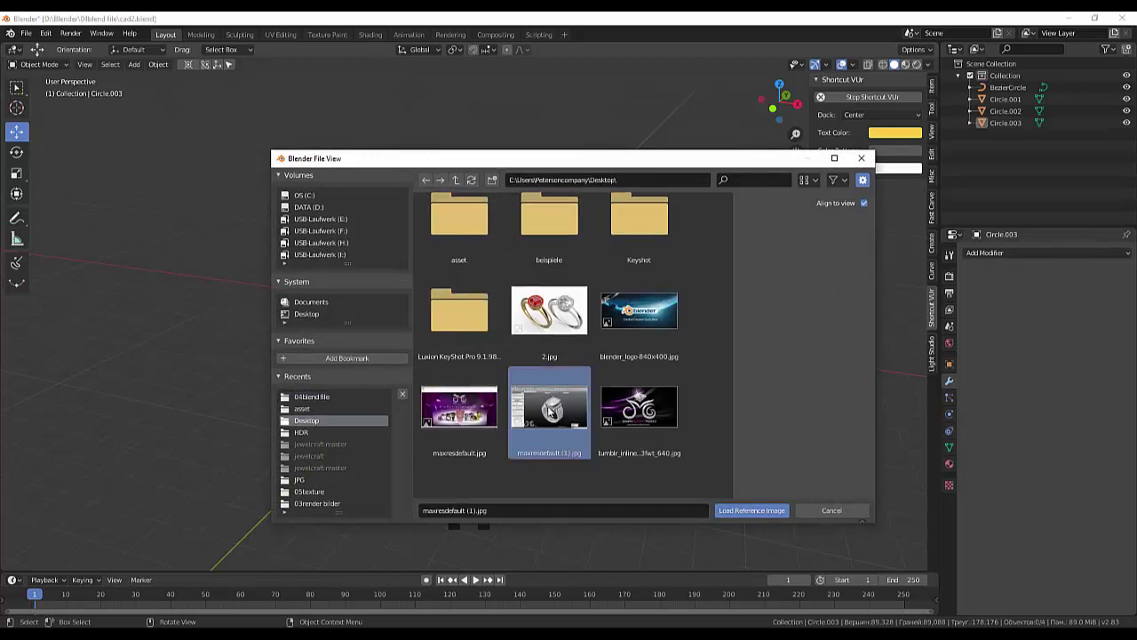
pyautogui.click(741, 510)
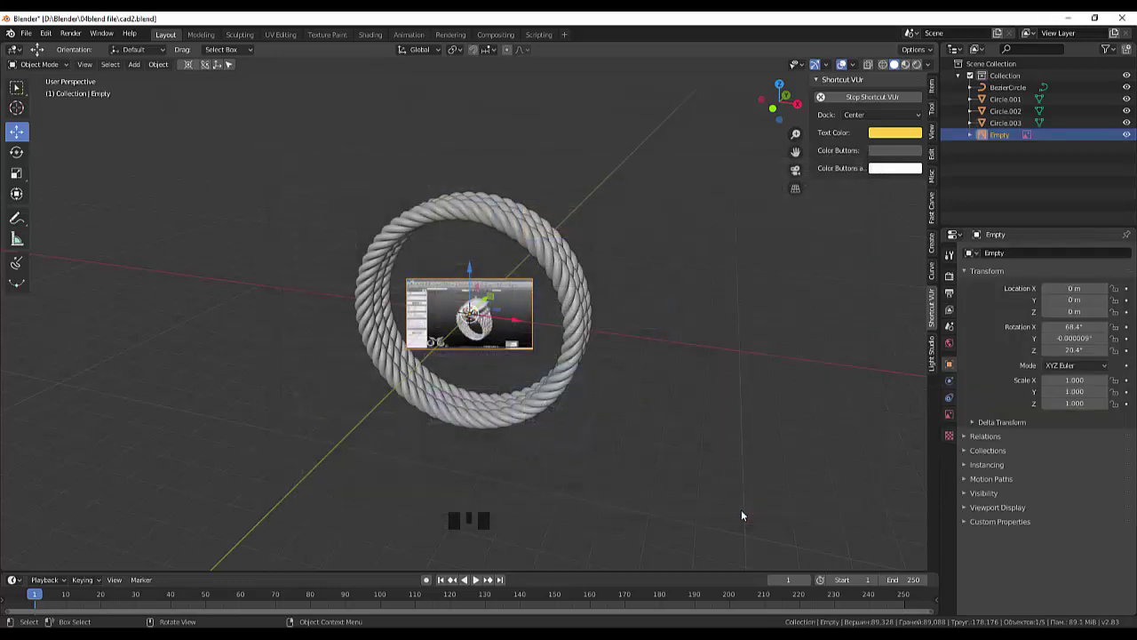
# Enlarge the ring reference image beside the rope rings, and hide it in the viewport
pyautogui.moveTo(533, 279); pyautogui.dragTo(931, 114)
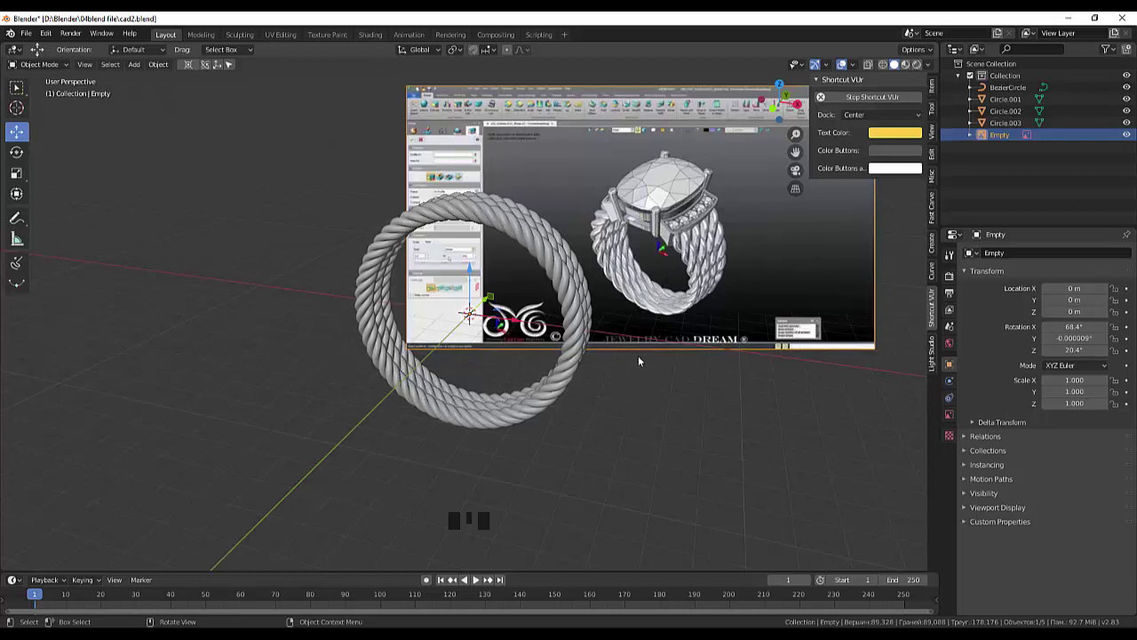
pyautogui.click(682, 398)
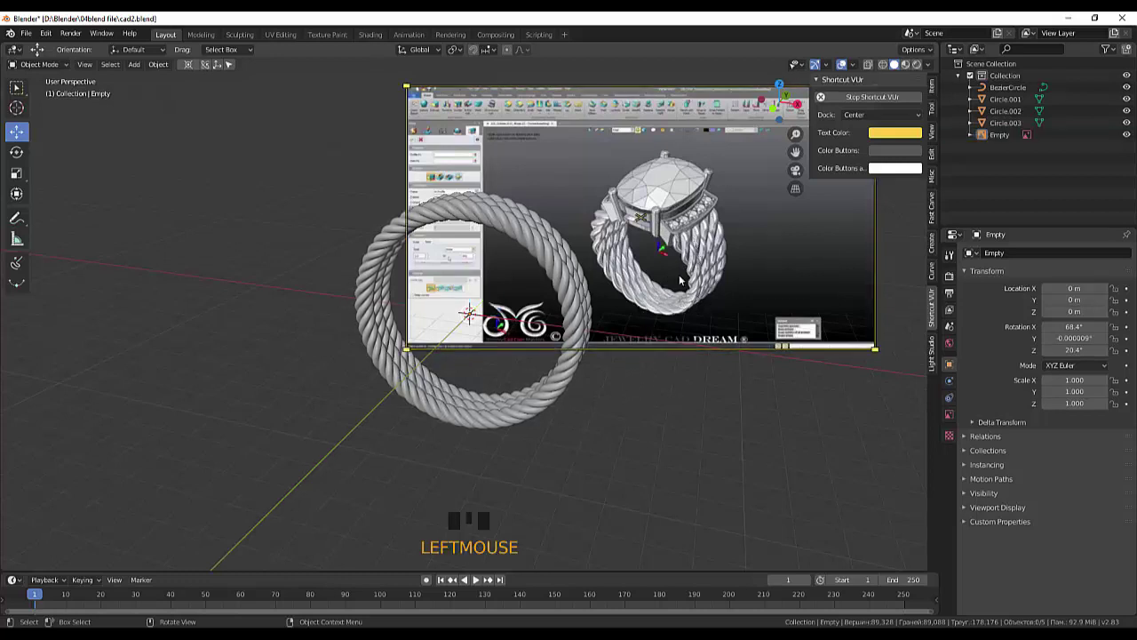
pyautogui.click(724, 90)
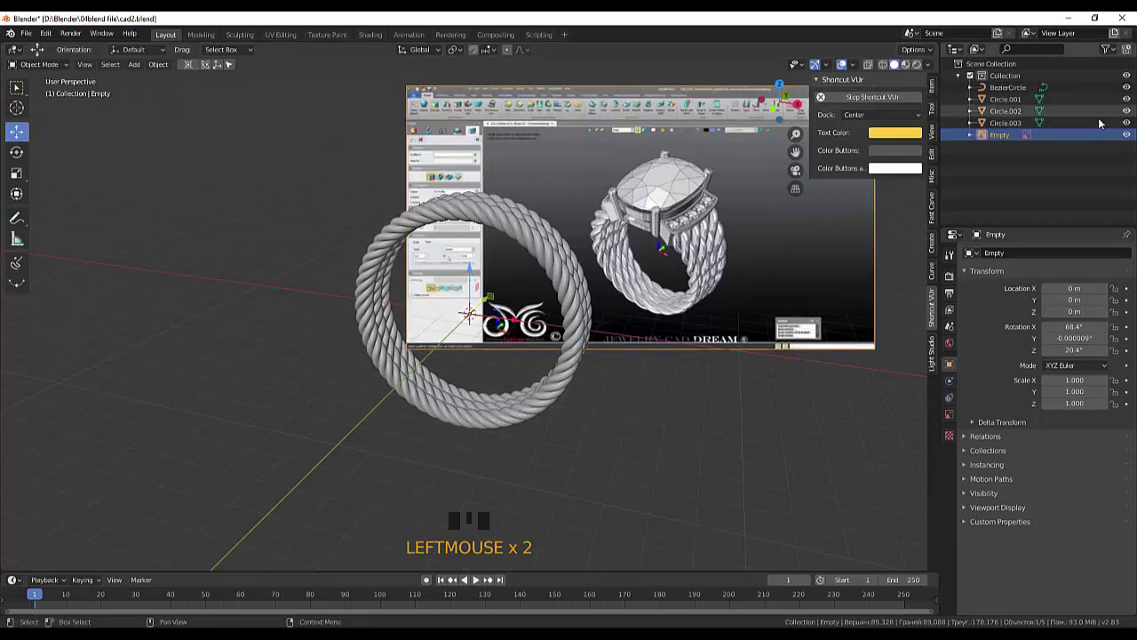
pyautogui.click(1125, 134)
# Add a lattice at the origin and scale it up uniformly until it encloses all three rope rings
pyautogui.moveTo(672, 417); pyautogui.dragTo(638, 420, button='middle')
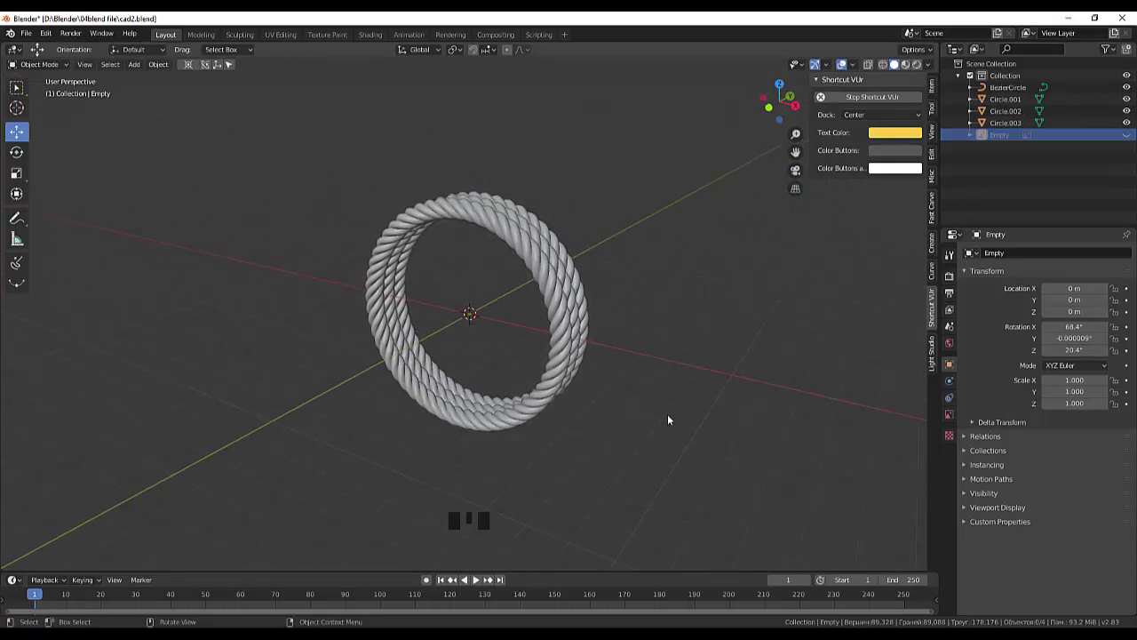
pyautogui.hotkey('shift', 'a')
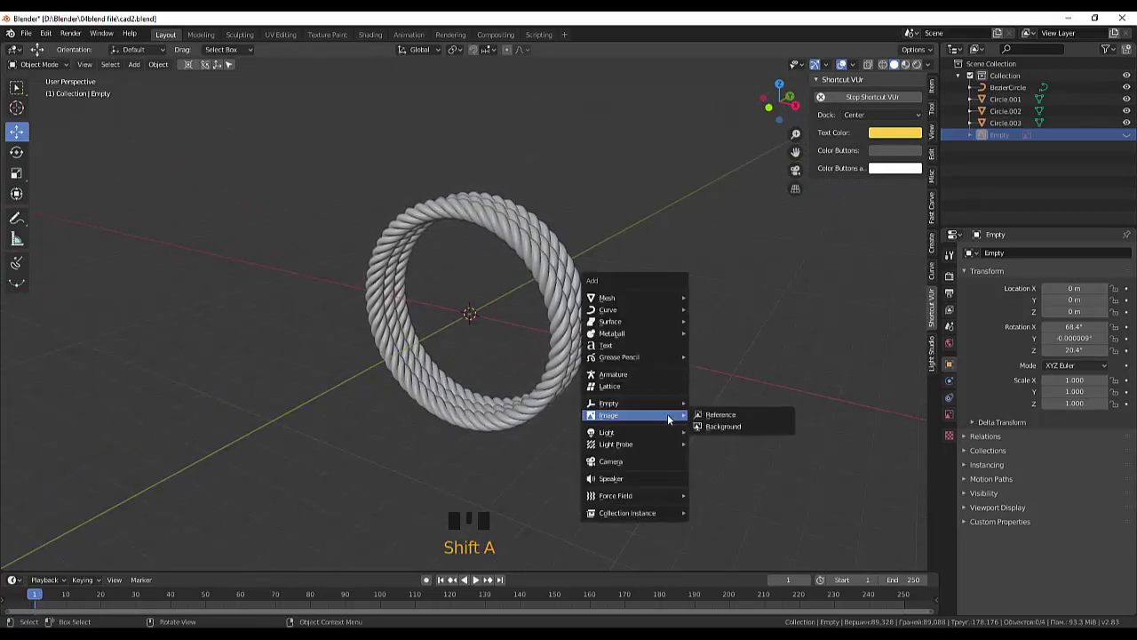
pyautogui.click(632, 386)
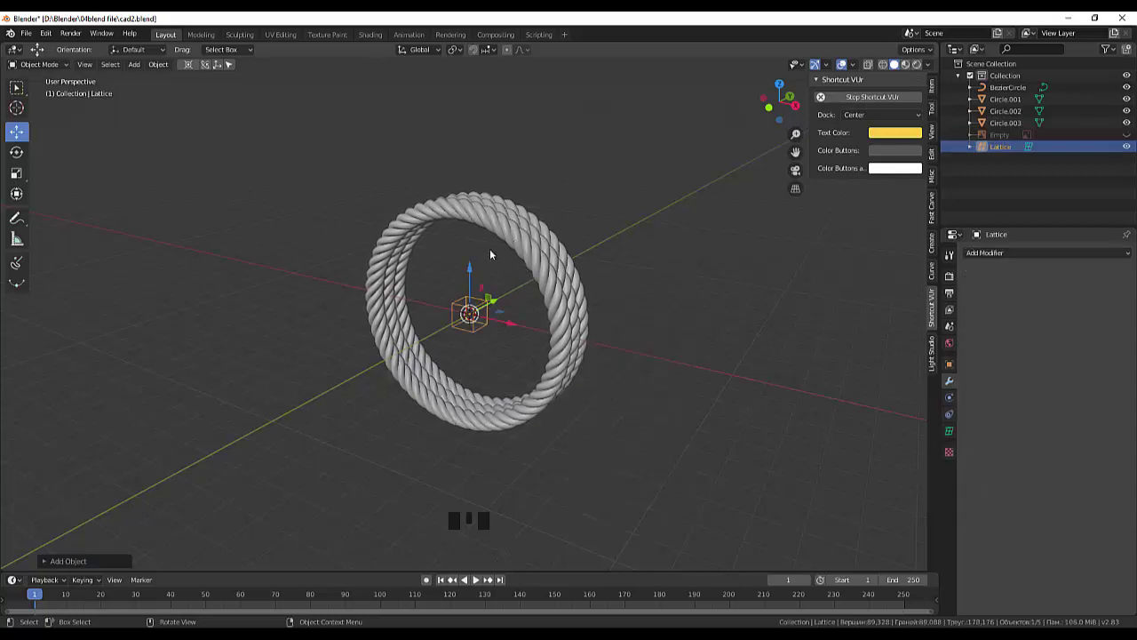
pyautogui.press('s')
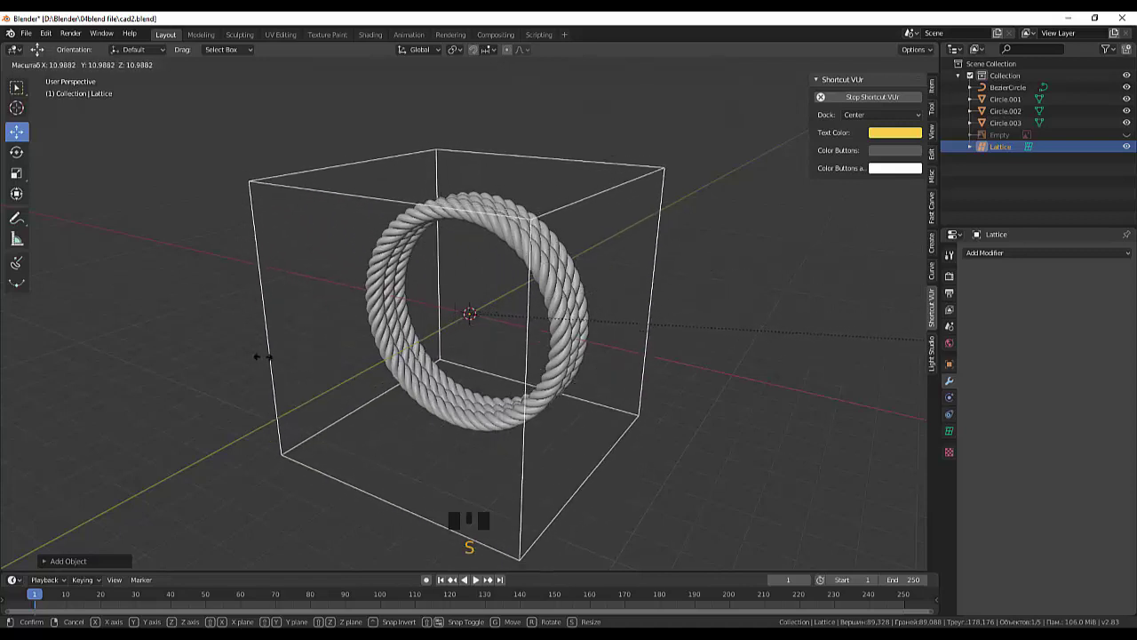
pyautogui.click(164, 333)
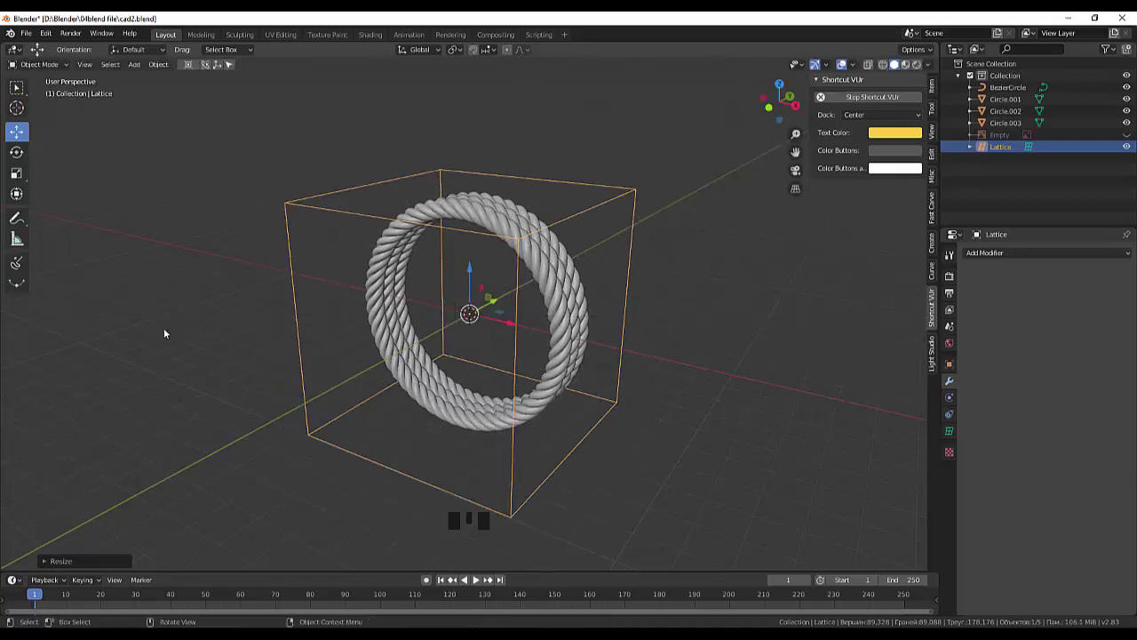
# In the right view, scale the lattice down along the Y axis to fit the width of the three rope rings
pyautogui.press('KP_3')
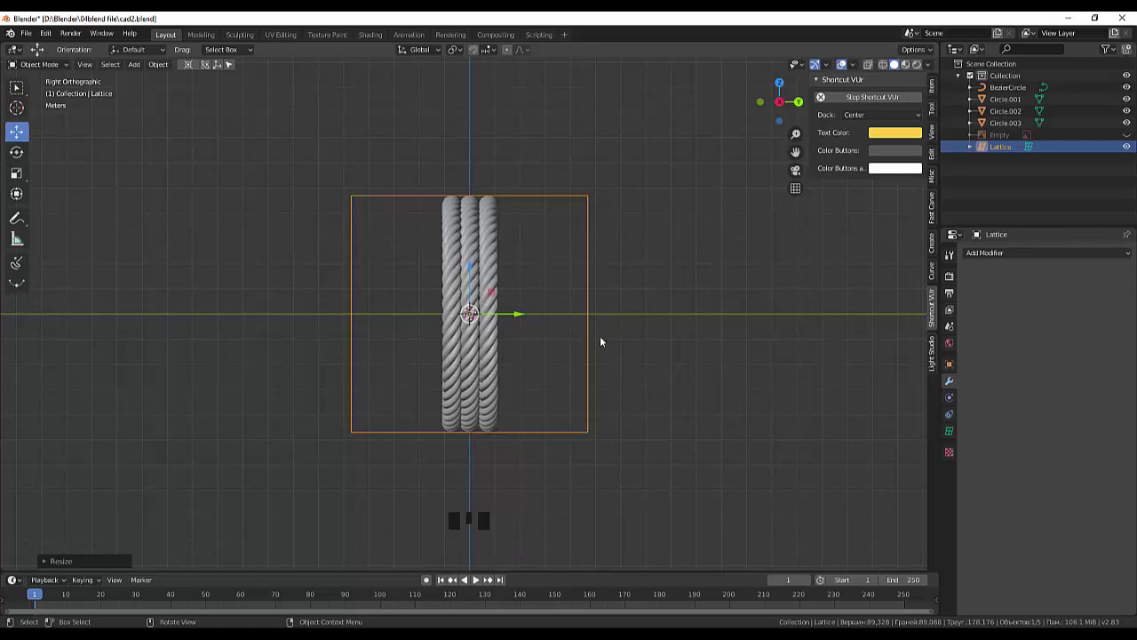
pyautogui.press('s')
pyautogui.press('y')
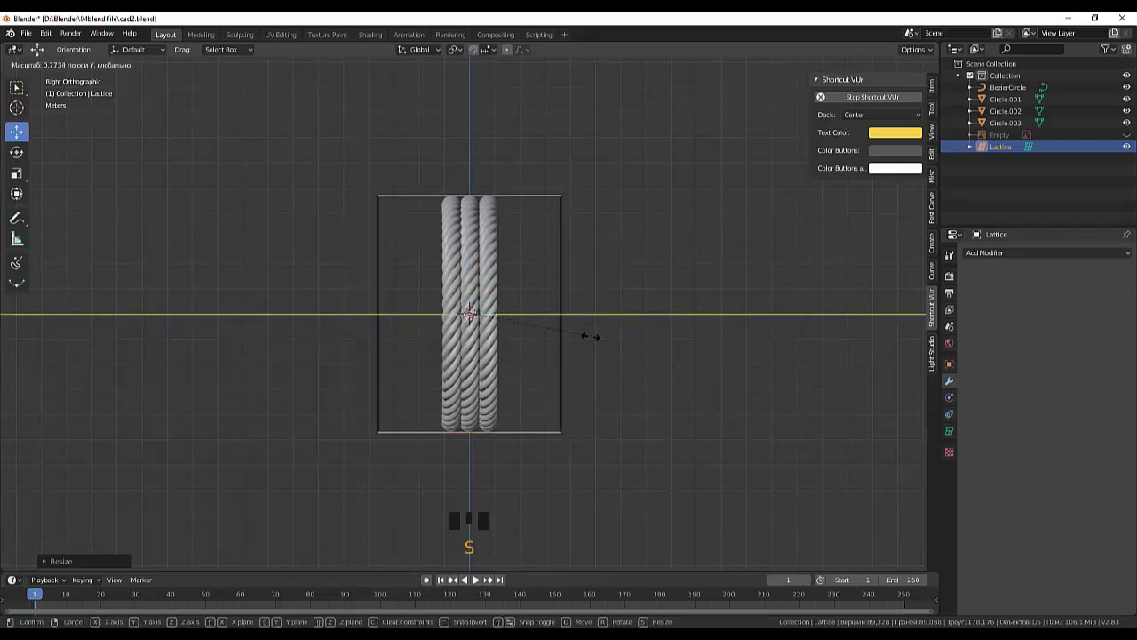
pyautogui.click(503, 332)
pyautogui.moveTo(546, 280); pyautogui.dragTo(655, 294, button='middle')
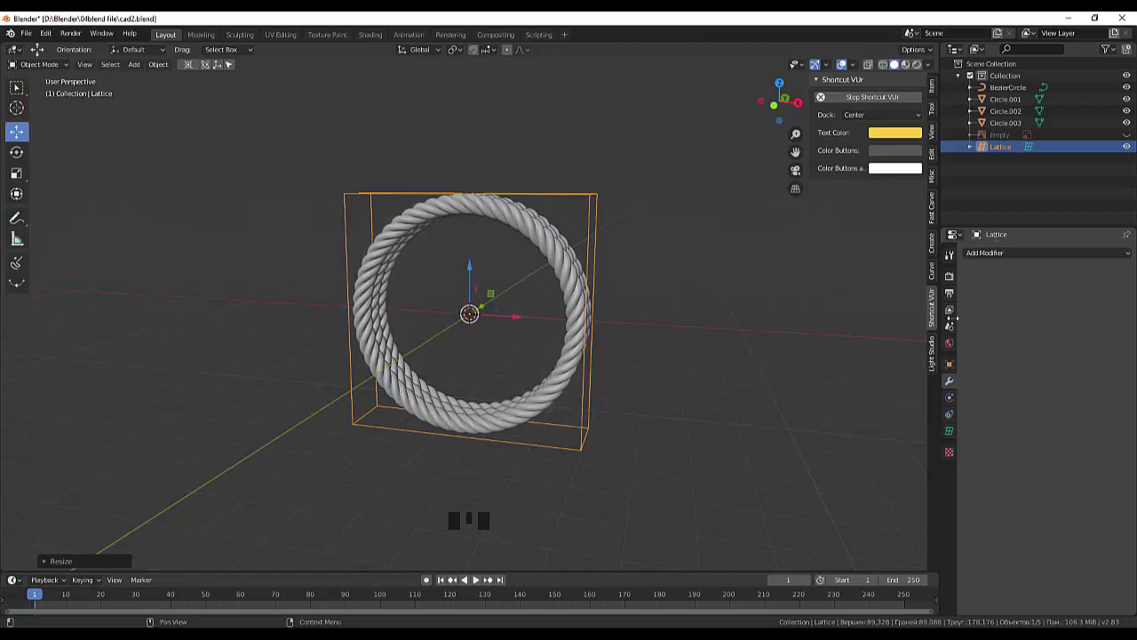
# Set the lattice resolution to 4 for U, 3 for V and 3 for W
pyautogui.click(949, 431)
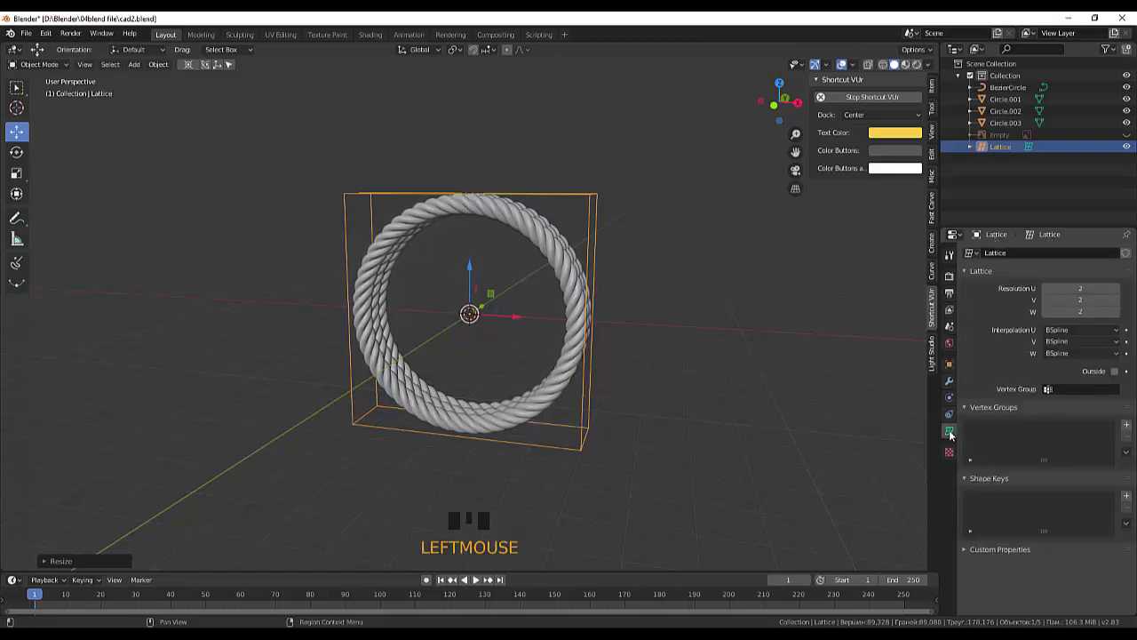
pyautogui.click(1093, 288)
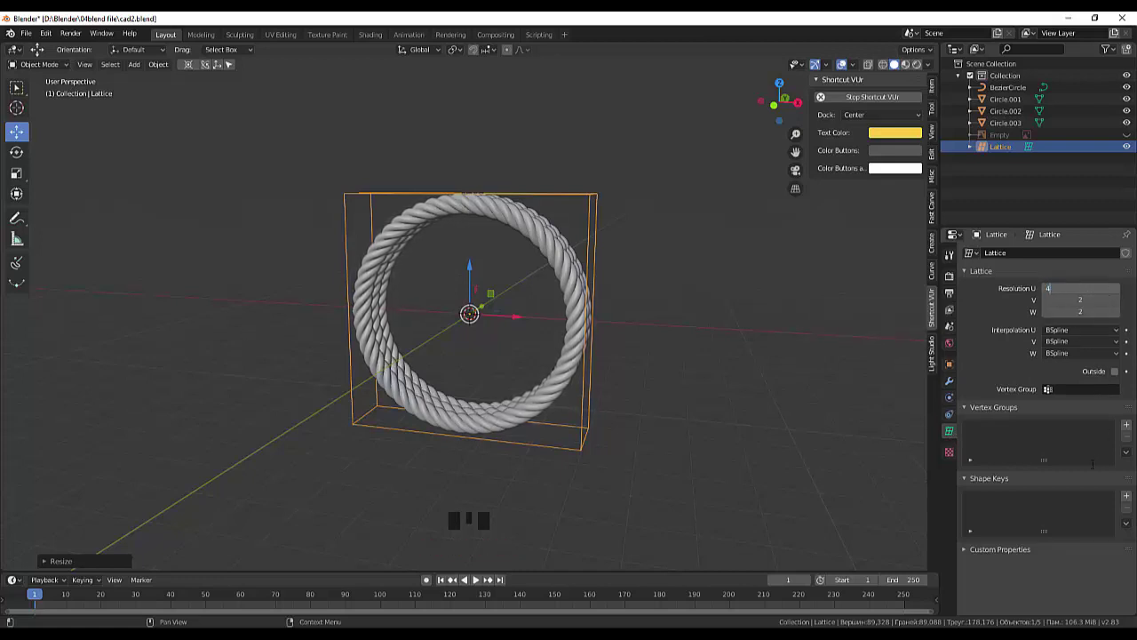
pyautogui.press('Return')
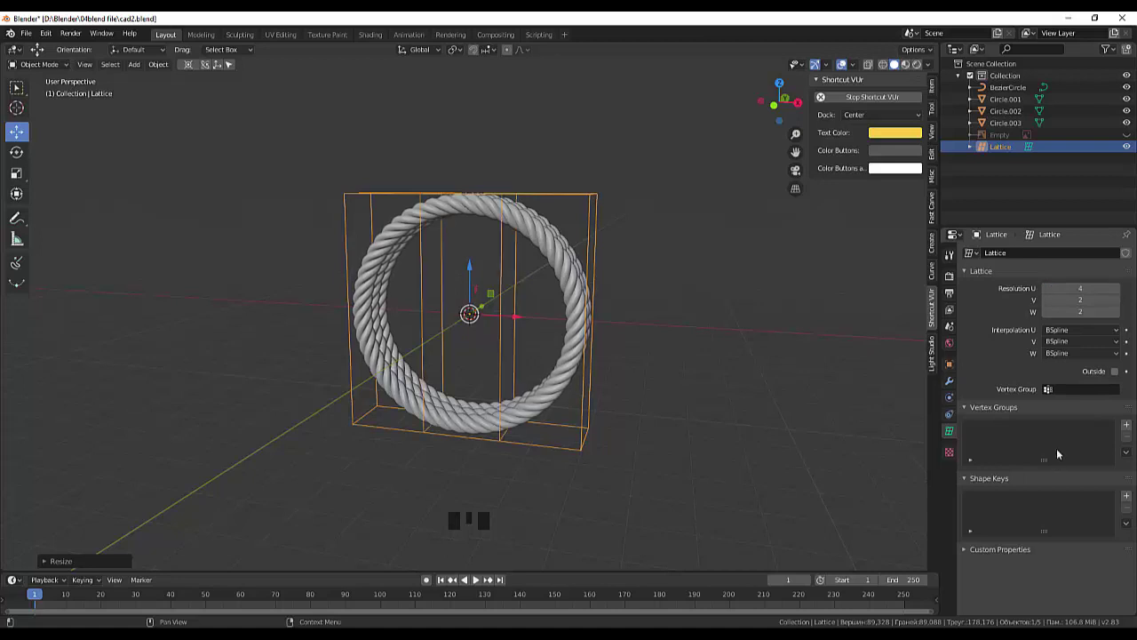
pyautogui.click(1086, 300)
pyautogui.write('4')
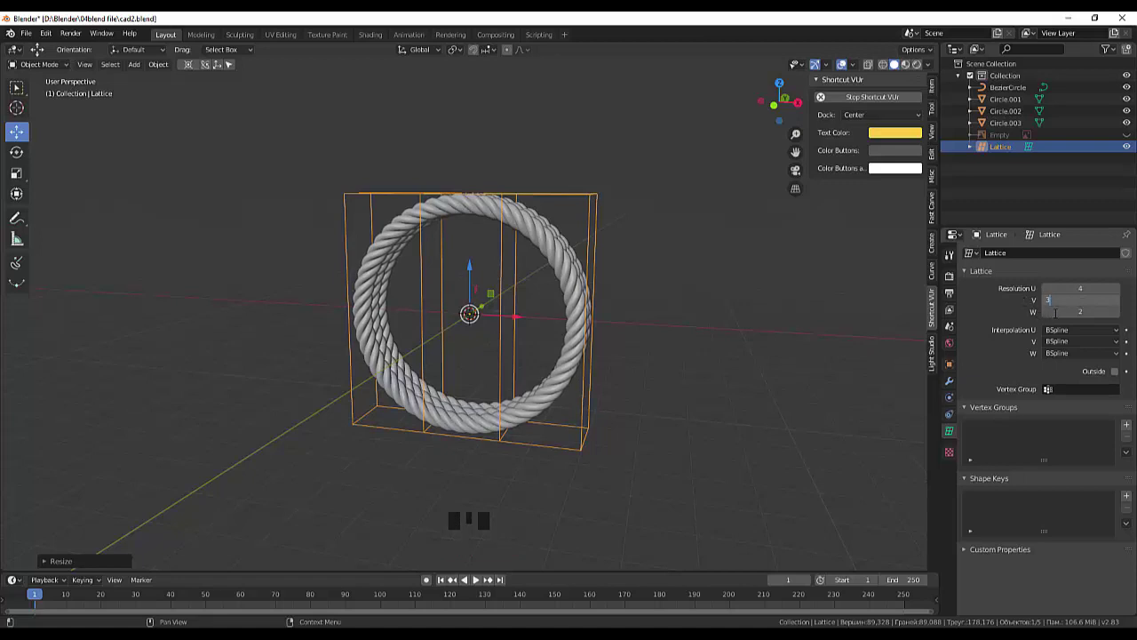
pyautogui.write('3')
pyautogui.press('Return')
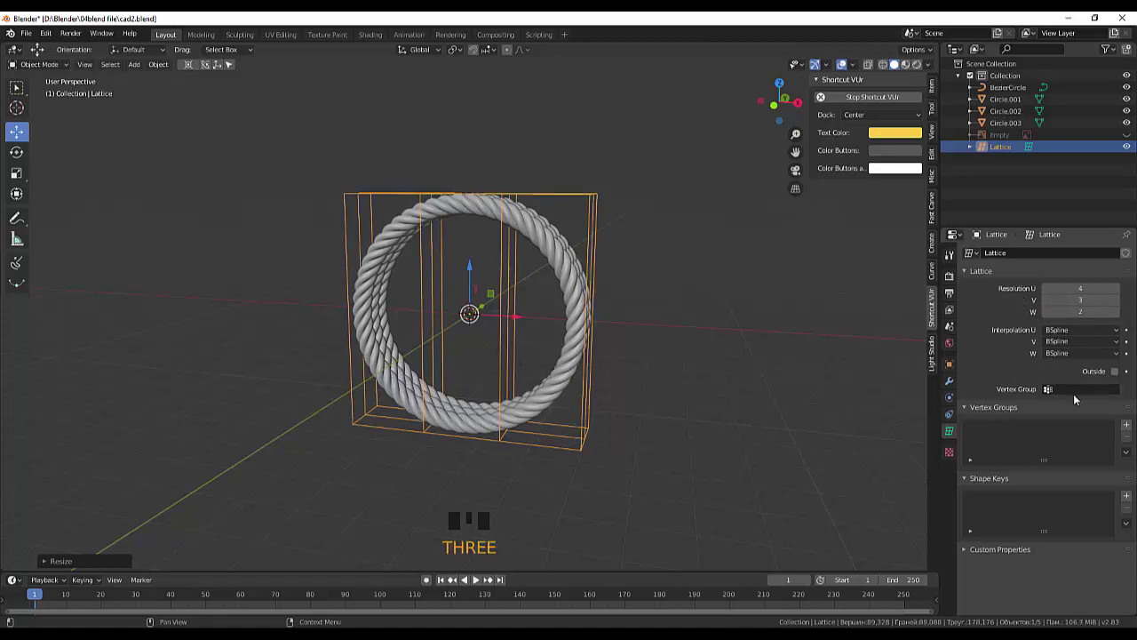
pyautogui.click(1080, 312)
pyautogui.write('3')
pyautogui.click(1065, 450)
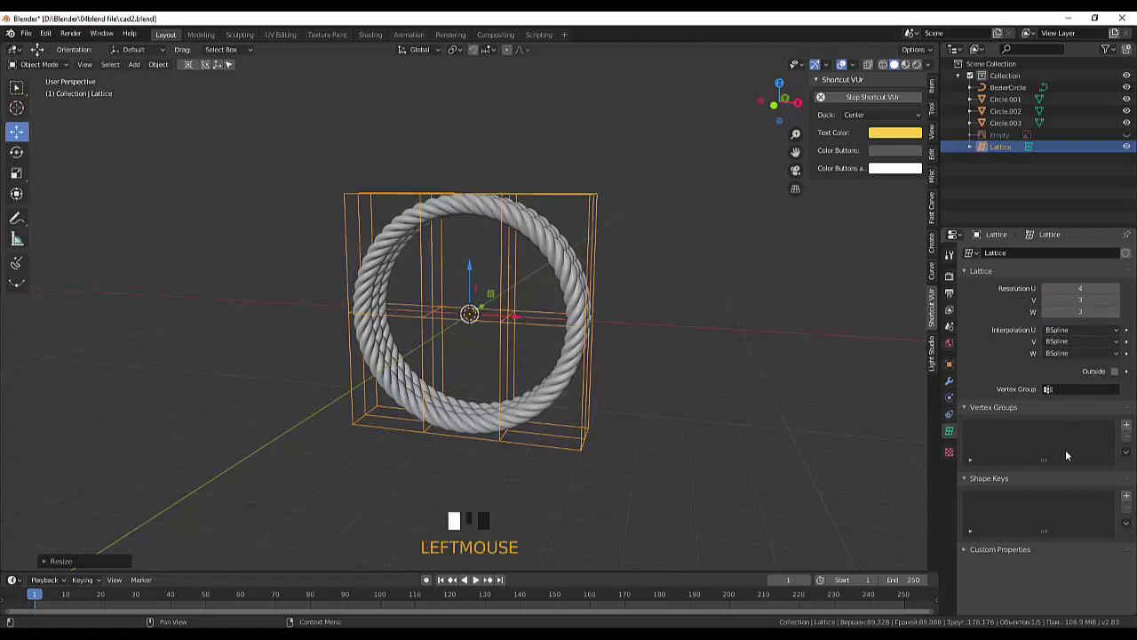
# Select the three rope rings and join them into a single object, with Circle.001 as the active object
pyautogui.click(677, 374)
pyautogui.moveTo(682, 373); pyautogui.dragTo(635, 370, button='middle')
pyautogui.click(522, 248)
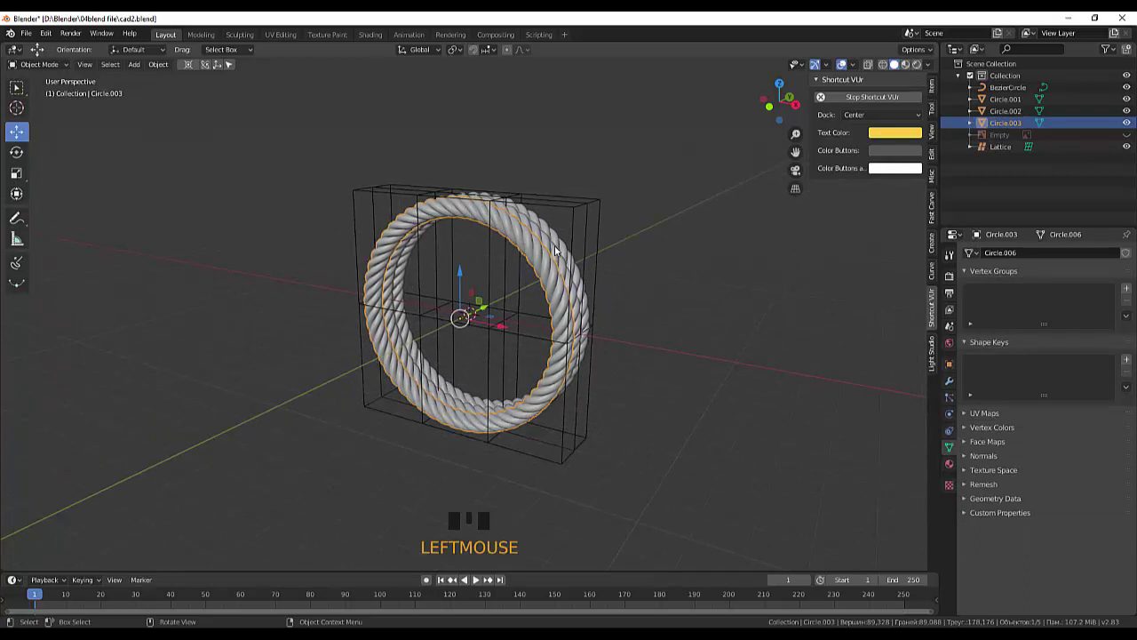
pyautogui.keyDown('shift'); pyautogui.click(555, 252); pyautogui.keyUp('shift')
pyautogui.keyDown('shift'); pyautogui.click(559, 250); pyautogui.keyUp('shift')
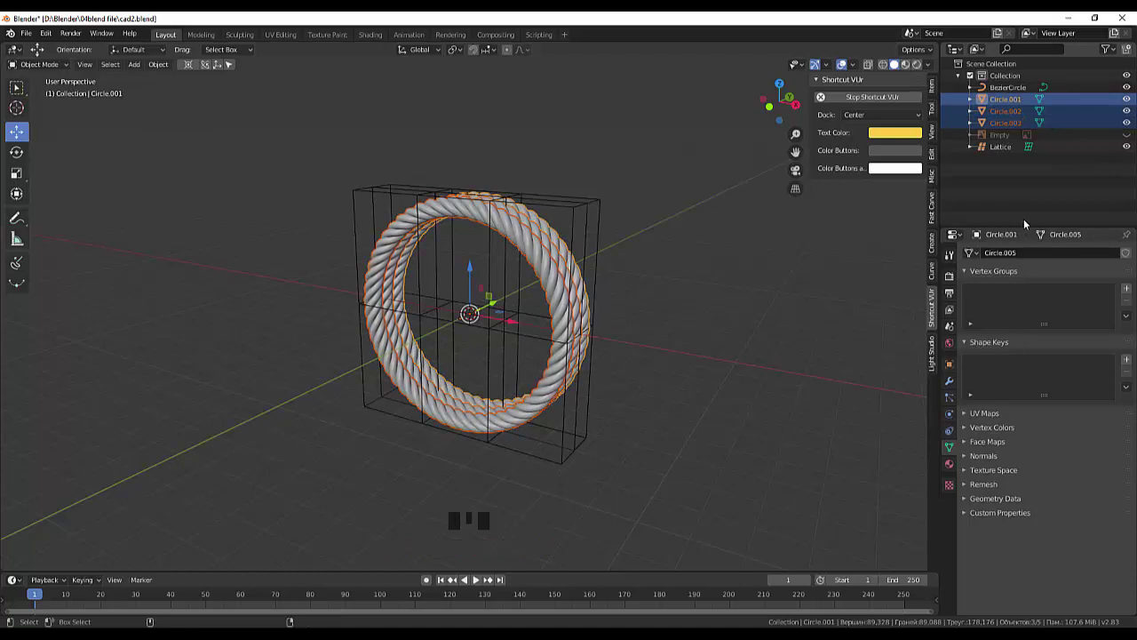
pyautogui.hotkey('ctrl', 'j')
pyautogui.hotkey('ctrl', 'j')
pyautogui.hotkey('ctrl', 'j')
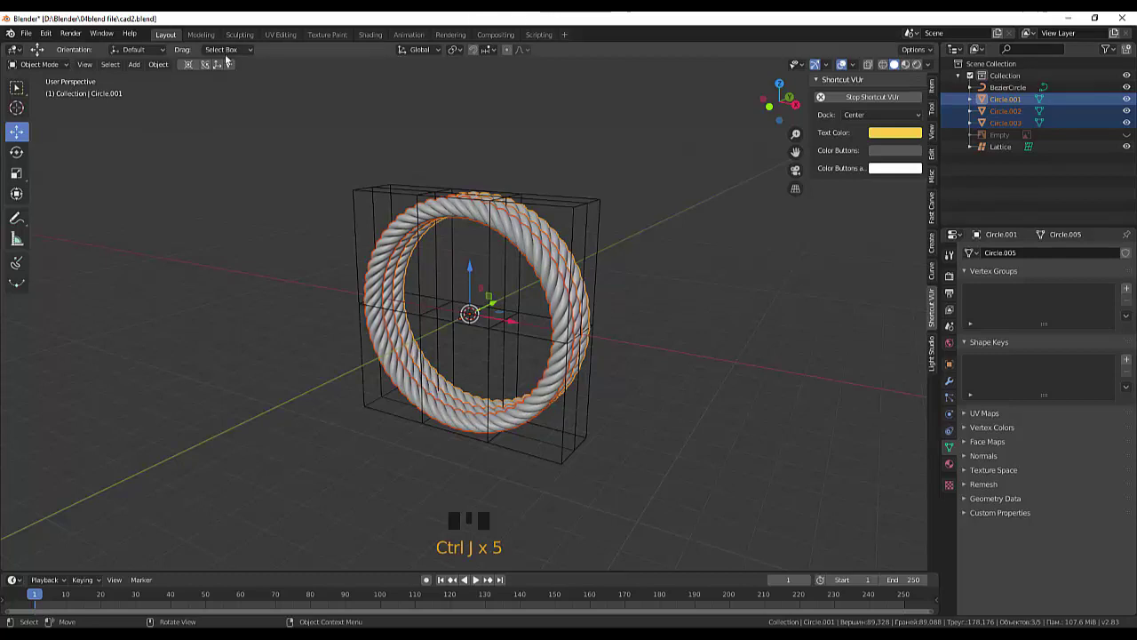
pyautogui.click(158, 64)
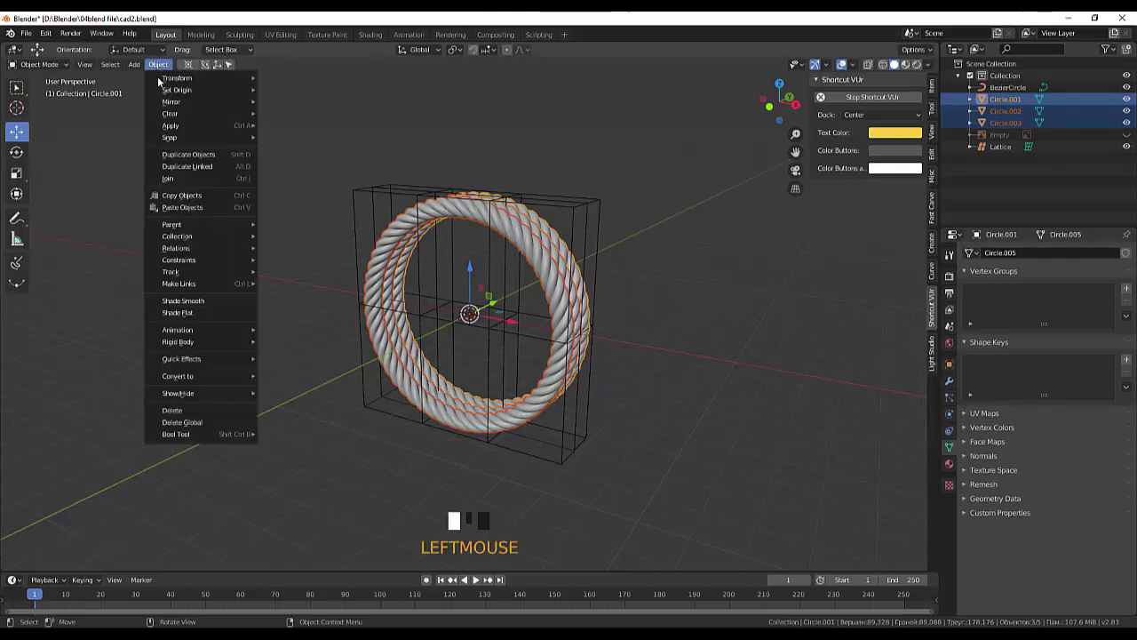
pyautogui.click(165, 179)
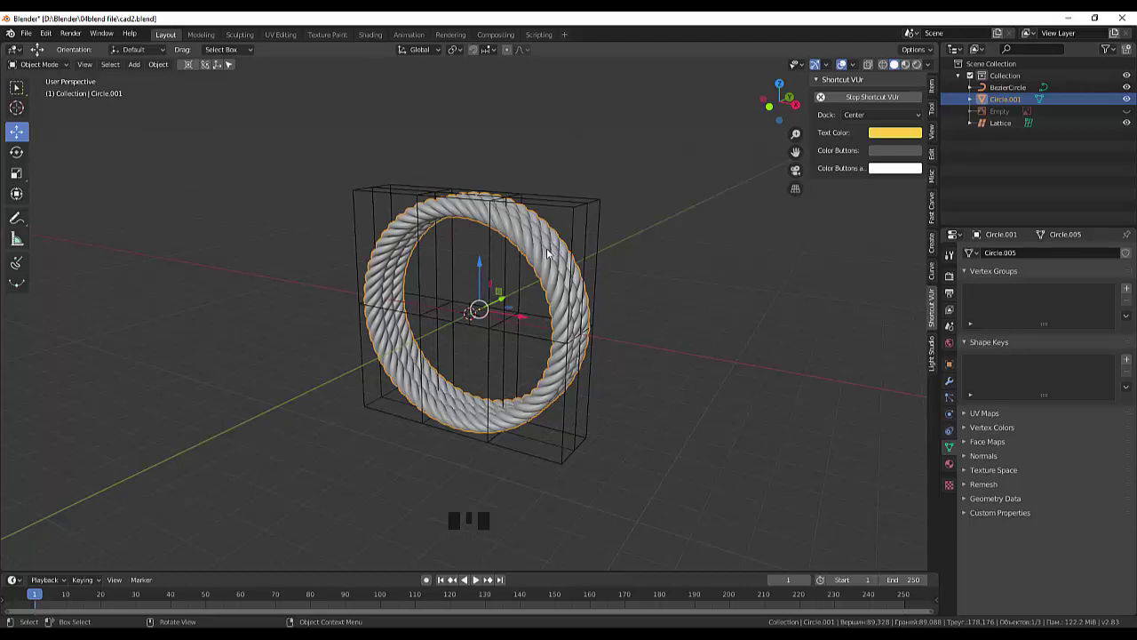
# Parent the joined rope ring to the lattice with Lattice Deform
pyautogui.press('ctrl')
pyautogui.hotkey('ctrl', 'p')
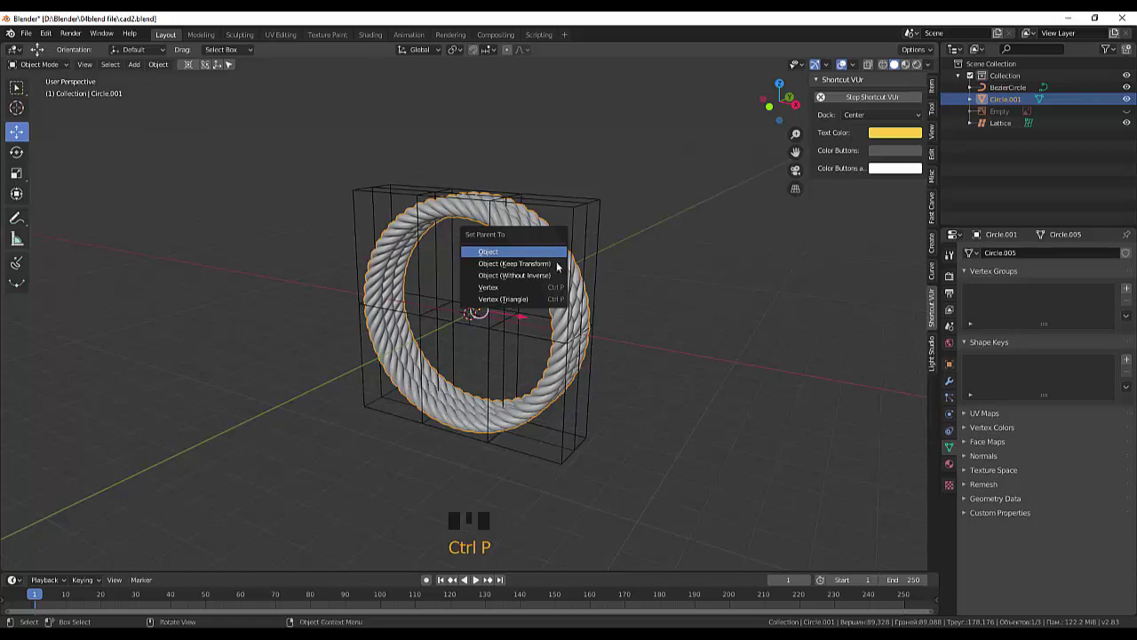
pyautogui.click(556, 265)
pyautogui.keyDown('shift'); pyautogui.click(596, 204); pyautogui.keyUp('shift')
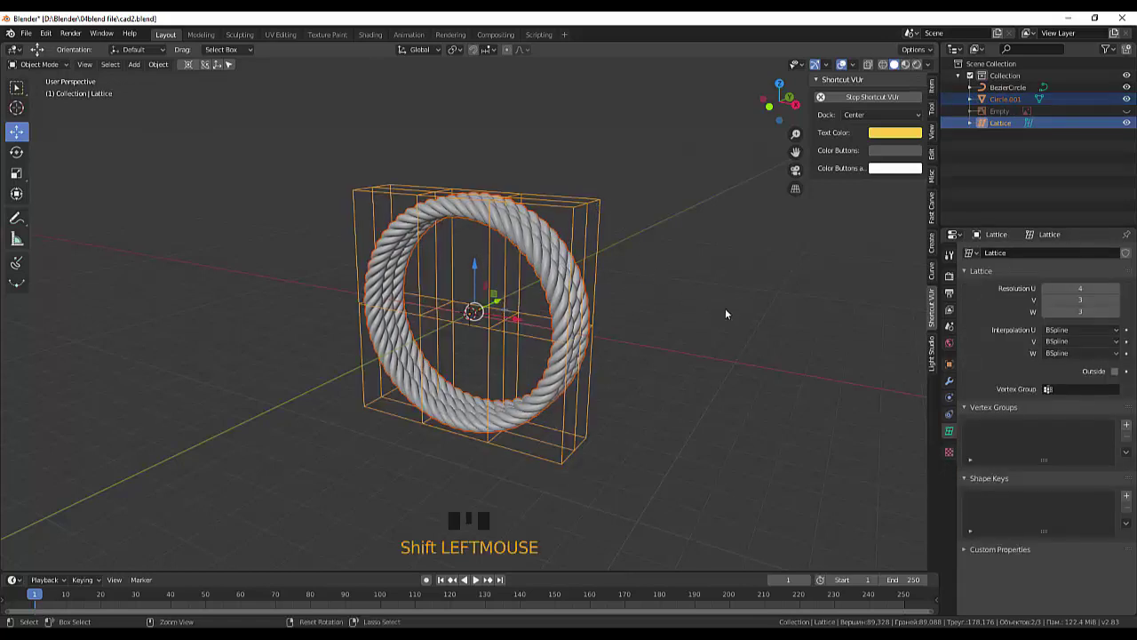
pyautogui.hotkey('ctrl', 'p')
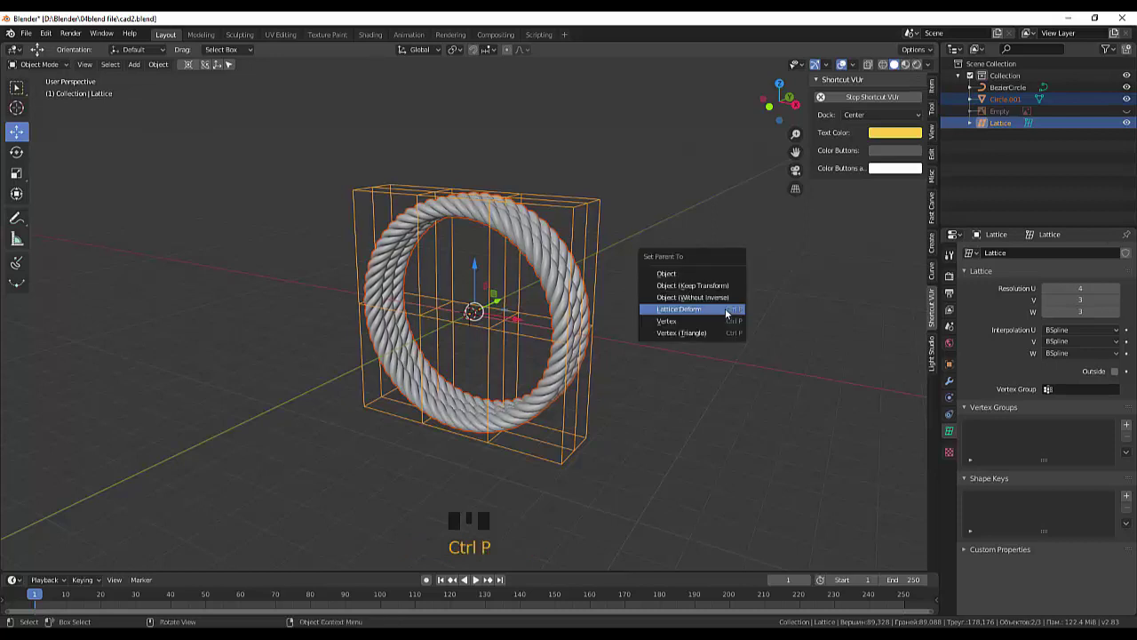
pyautogui.click(679, 308)
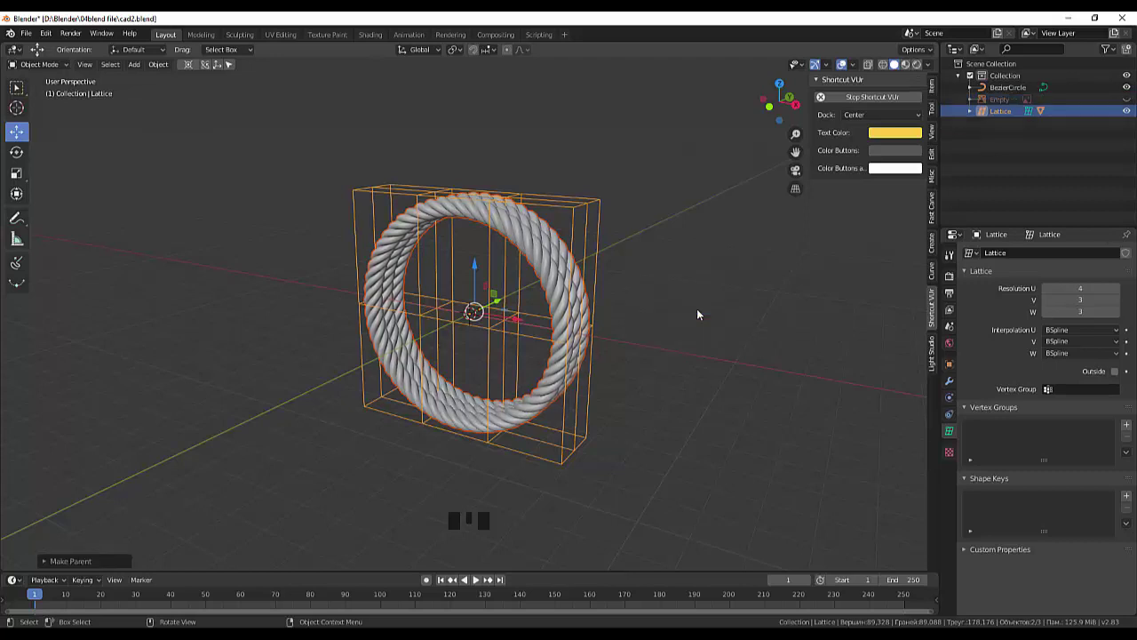
pyautogui.click(614, 513)
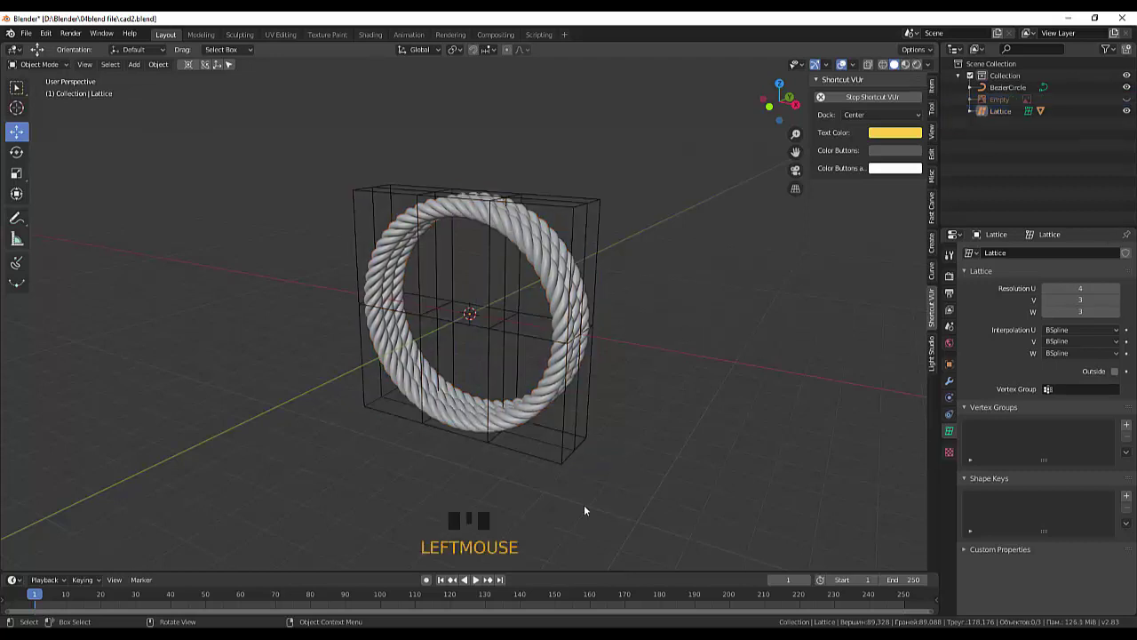
# Select the lattice and switch it to Edit Mode
pyautogui.click(560, 463)
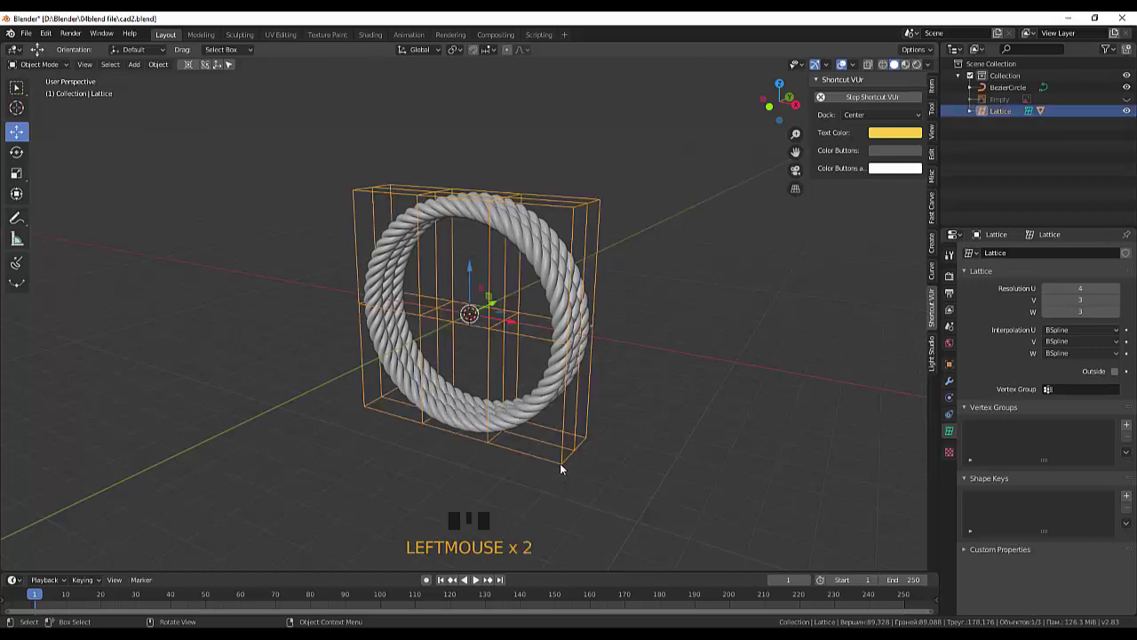
pyautogui.click(37, 64)
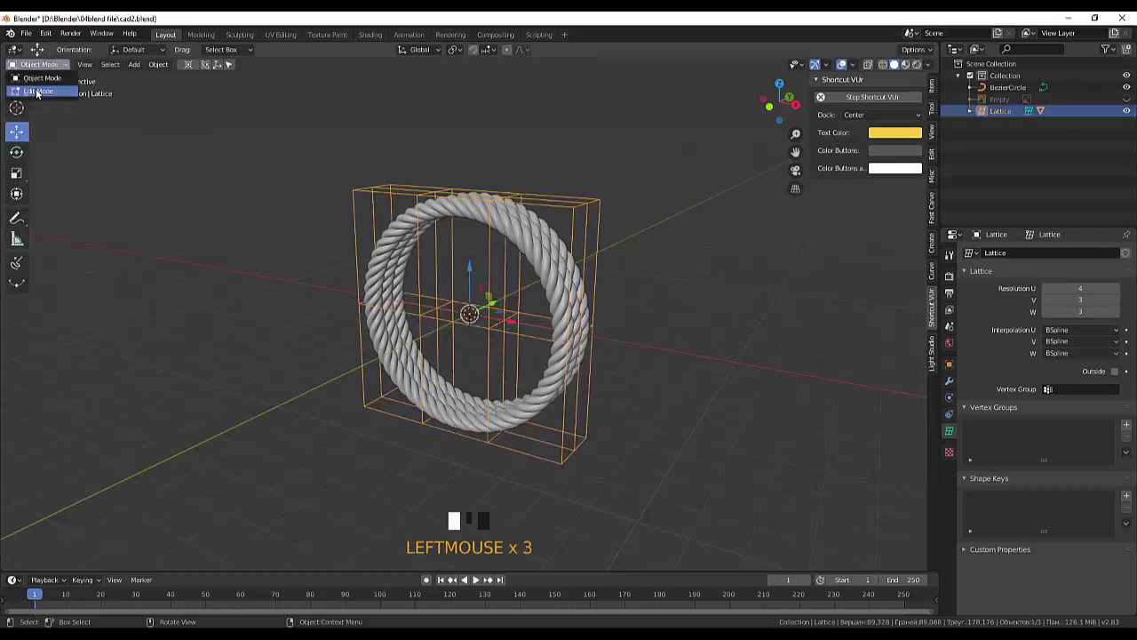
pyautogui.click(38, 92)
# Select the eight control points along the lattice's front and back bottom edges and scale them along Y to about 0.52
pyautogui.click(561, 468)
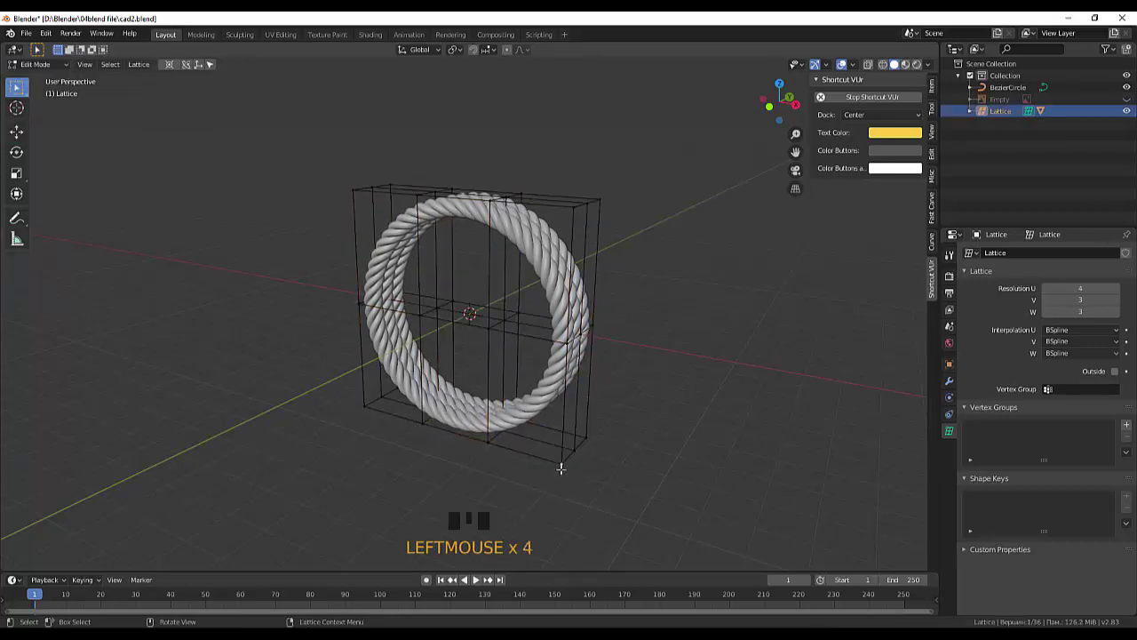
pyautogui.keyDown('shift'); pyautogui.click(488, 441); pyautogui.keyUp('shift')
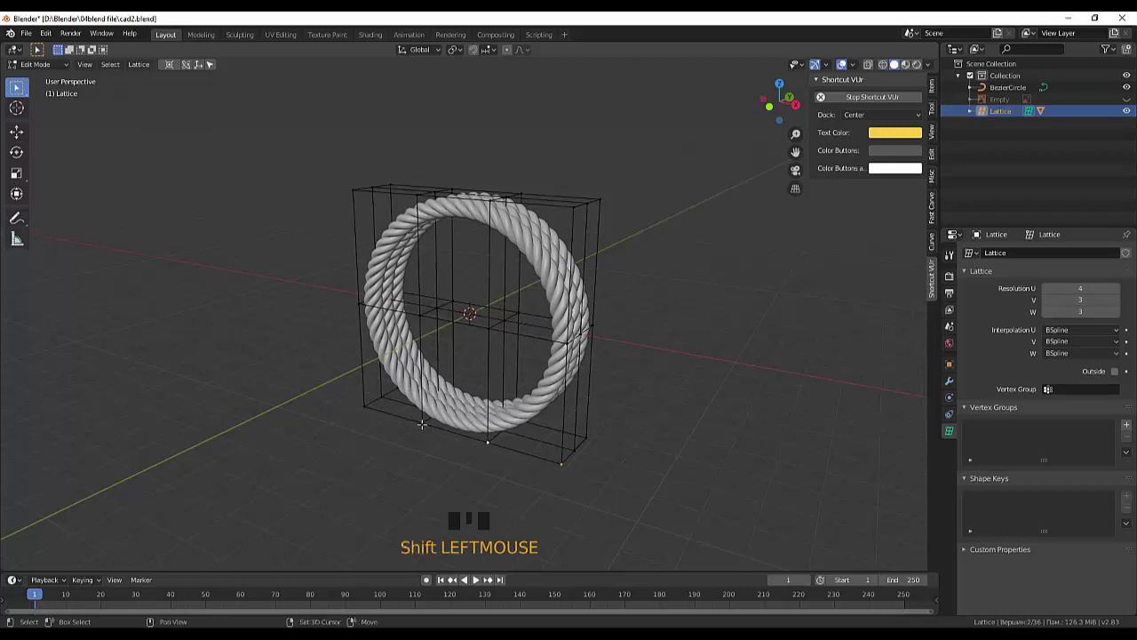
pyautogui.keyDown('shift'); pyautogui.click(422, 424); pyautogui.keyUp('shift')
pyautogui.keyDown('shift'); pyautogui.click(364, 407); pyautogui.keyUp('shift')
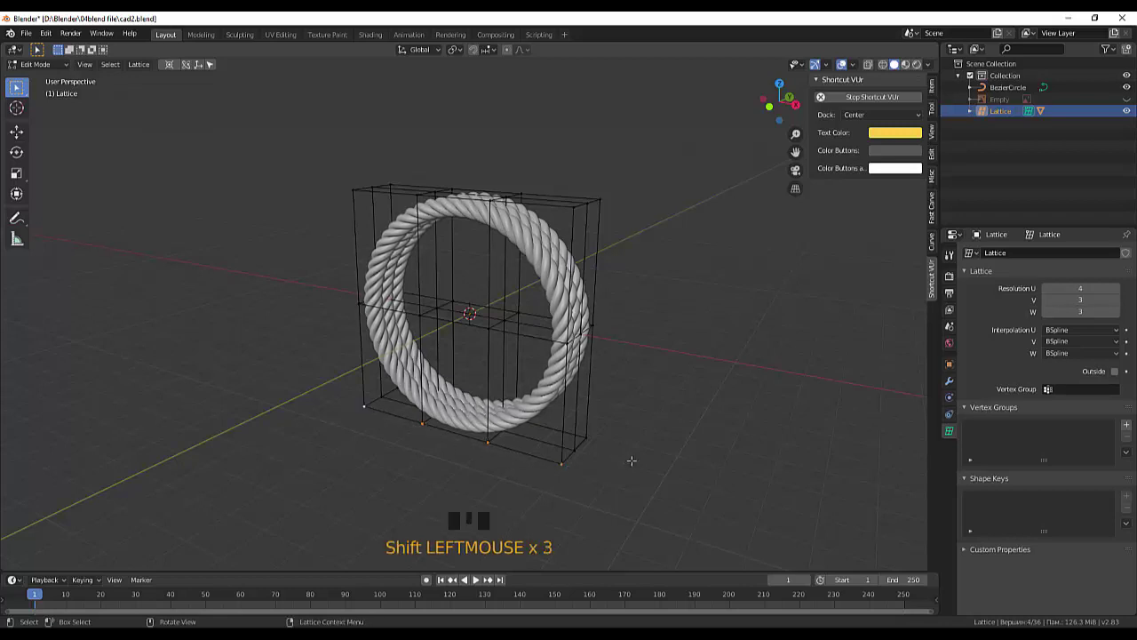
pyautogui.moveTo(630, 460); pyautogui.dragTo(565, 419, button='middle')
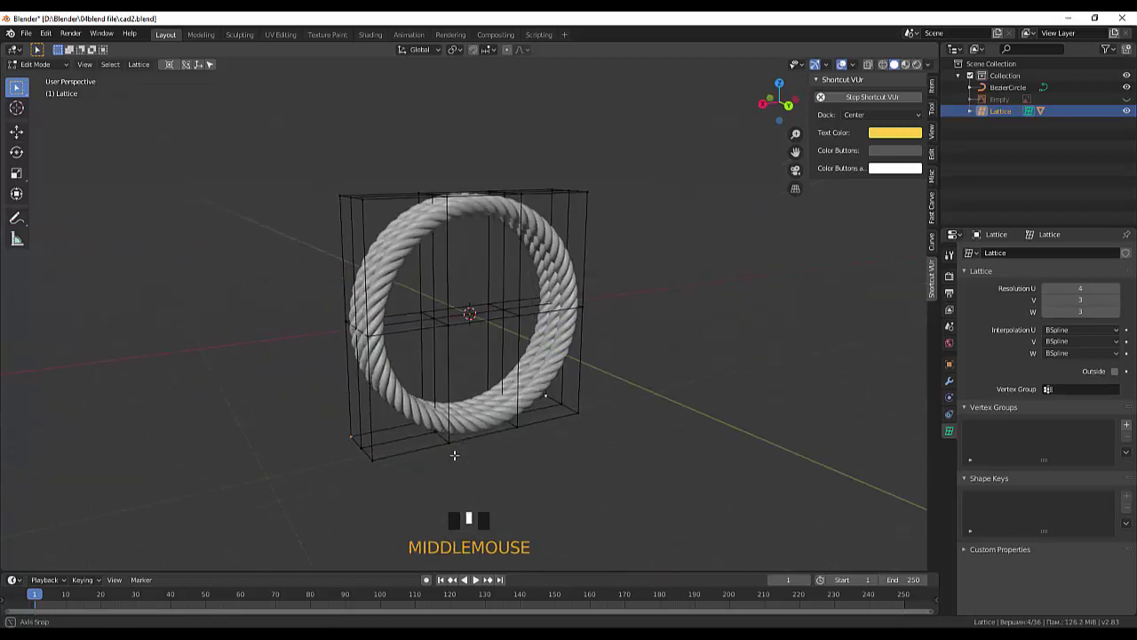
pyautogui.keyDown('shift'); pyautogui.click(579, 412); pyautogui.keyUp('shift')
pyautogui.keyDown('shift'); pyautogui.click(516, 425); pyautogui.keyUp('shift')
pyautogui.keyDown('shift'); pyautogui.click(449, 441); pyautogui.keyUp('shift')
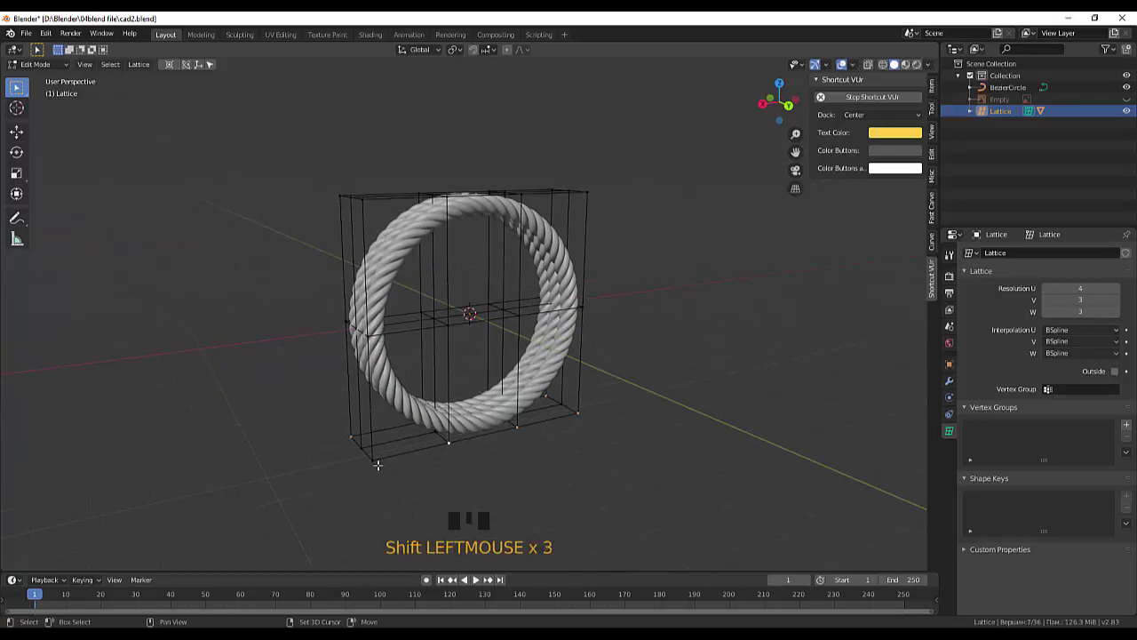
pyautogui.keyDown('shift'); pyautogui.click(376, 462); pyautogui.keyUp('shift')
pyautogui.moveTo(446, 467); pyautogui.dragTo(769, 518, button='middle')
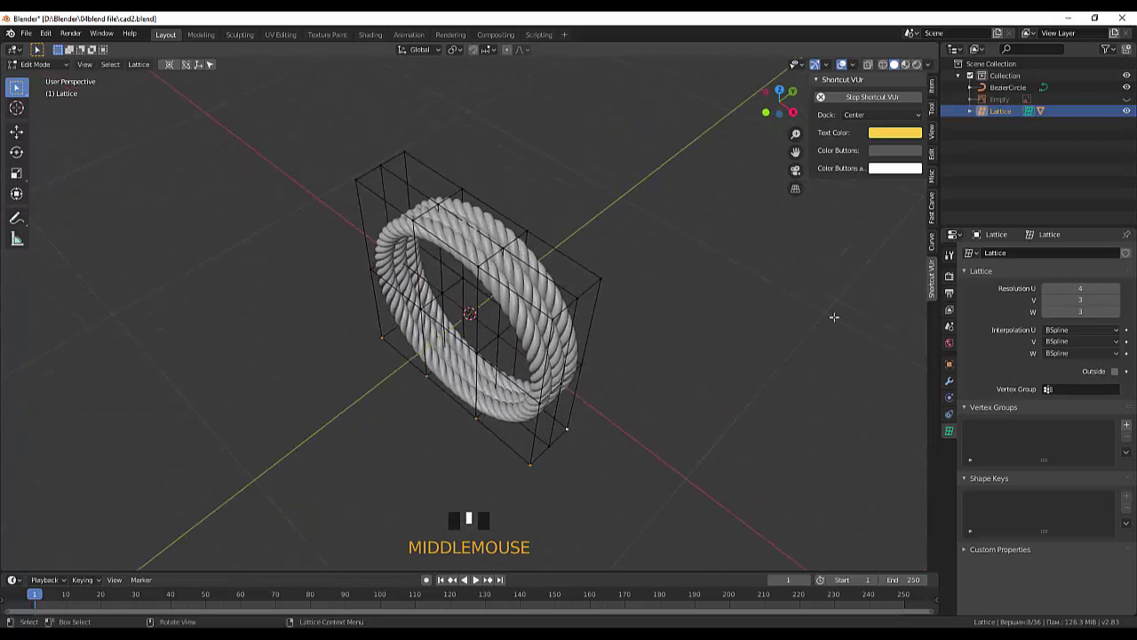
pyautogui.press('s')
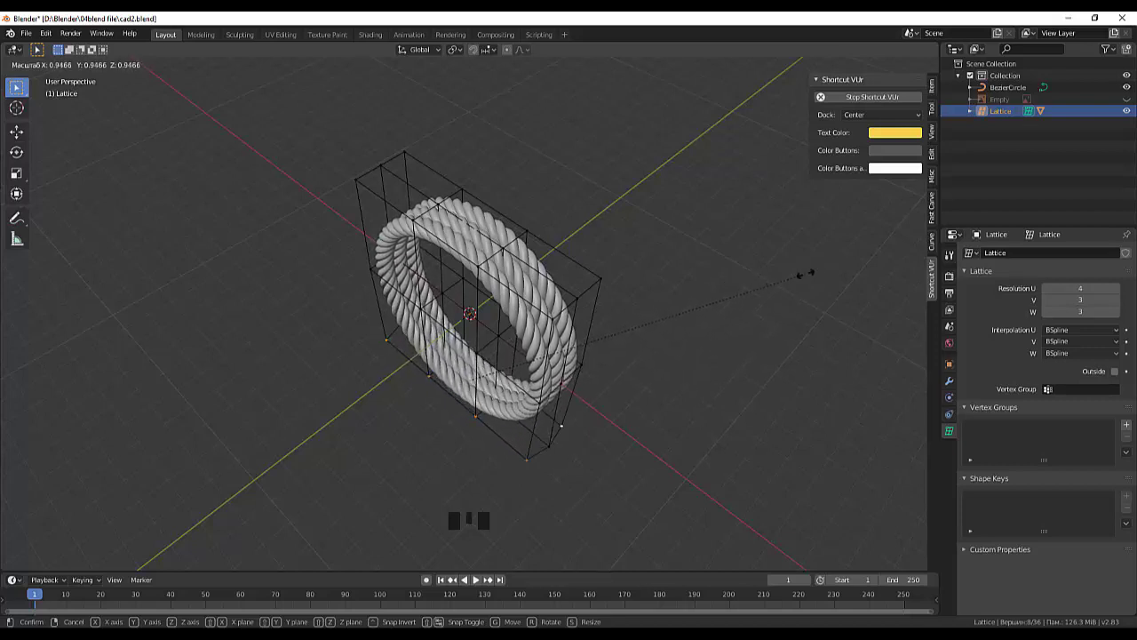
pyautogui.press('y')
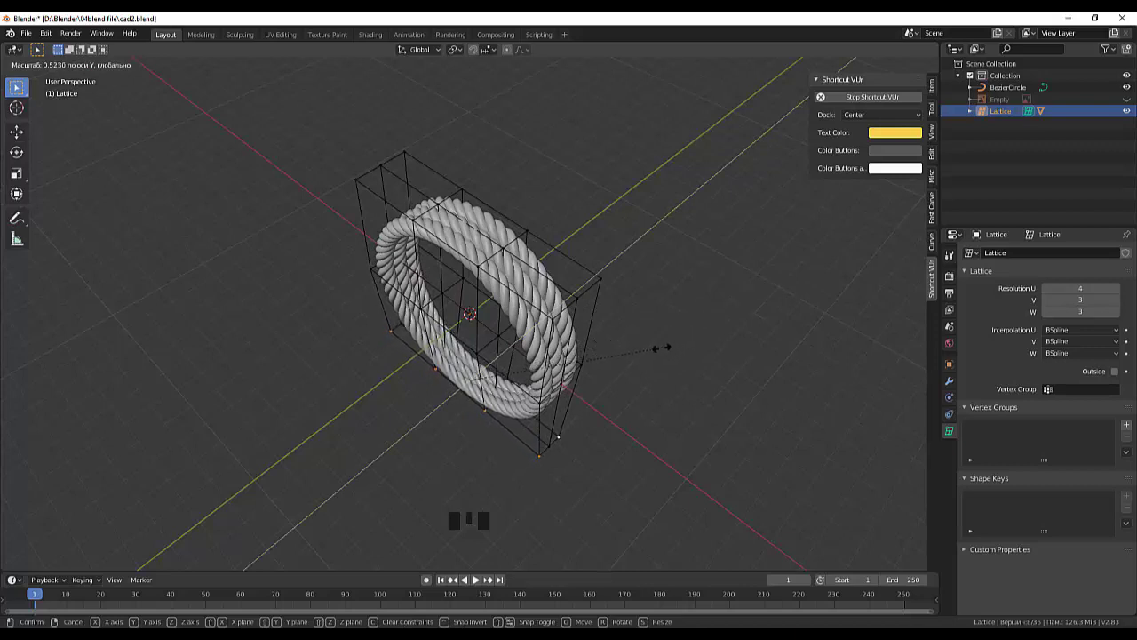
pyautogui.click(672, 341)
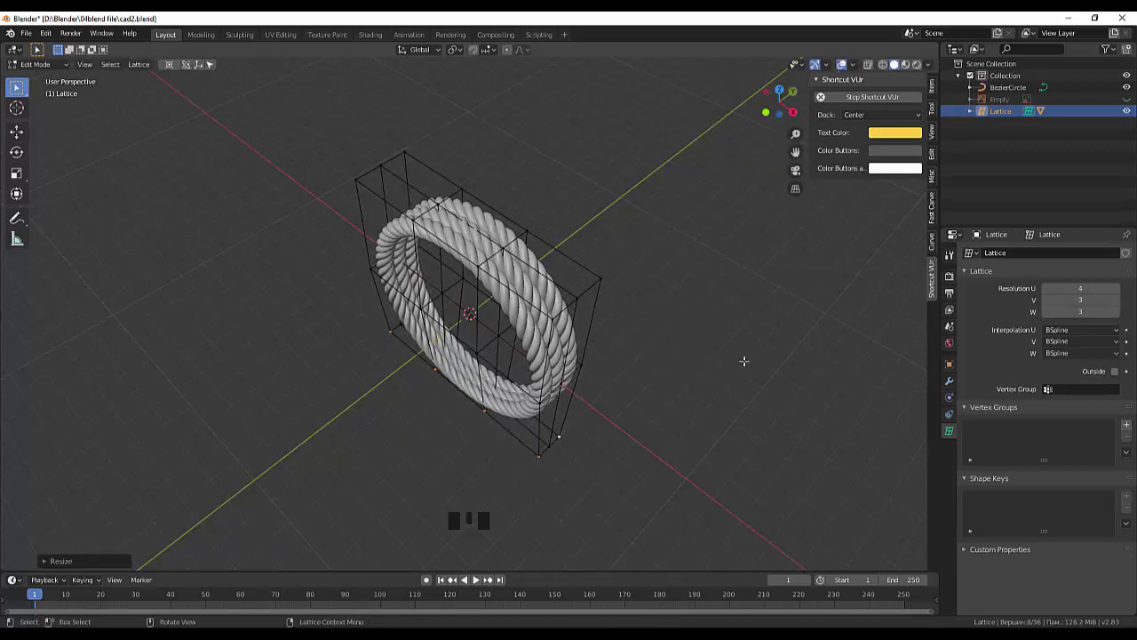
# Select the eight front and back control points at the lattice's mid-height and scale them along Y to about 0.87 in the right view
pyautogui.moveTo(743, 358); pyautogui.dragTo(698, 300, button='middle')
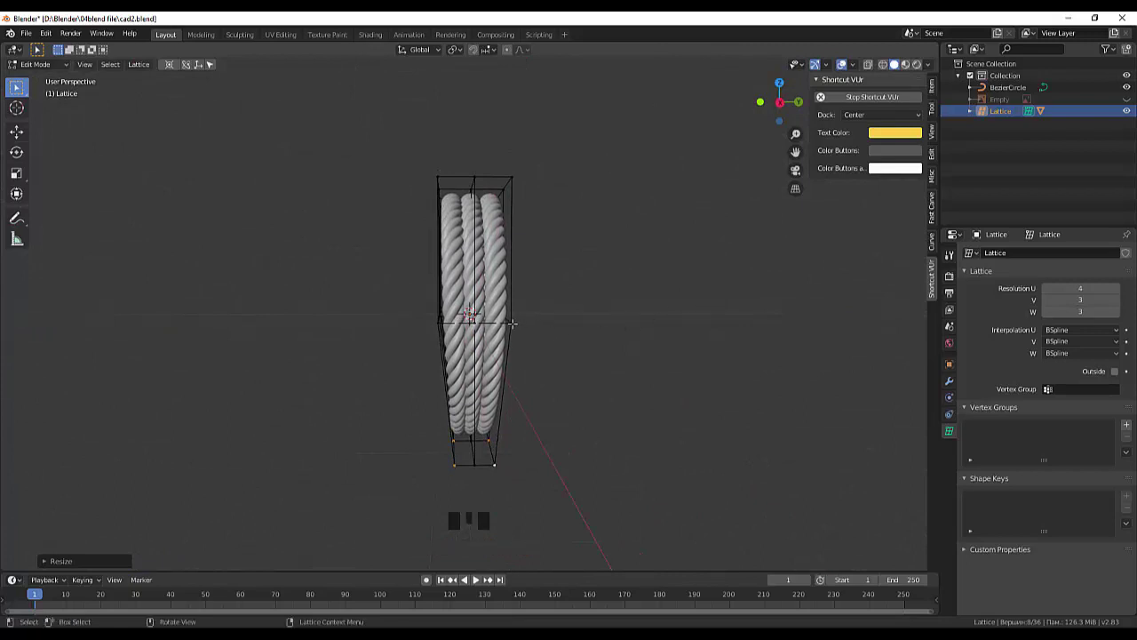
pyautogui.click(512, 323)
pyautogui.moveTo(753, 358); pyautogui.dragTo(854, 398, button='middle')
pyautogui.click(582, 347)
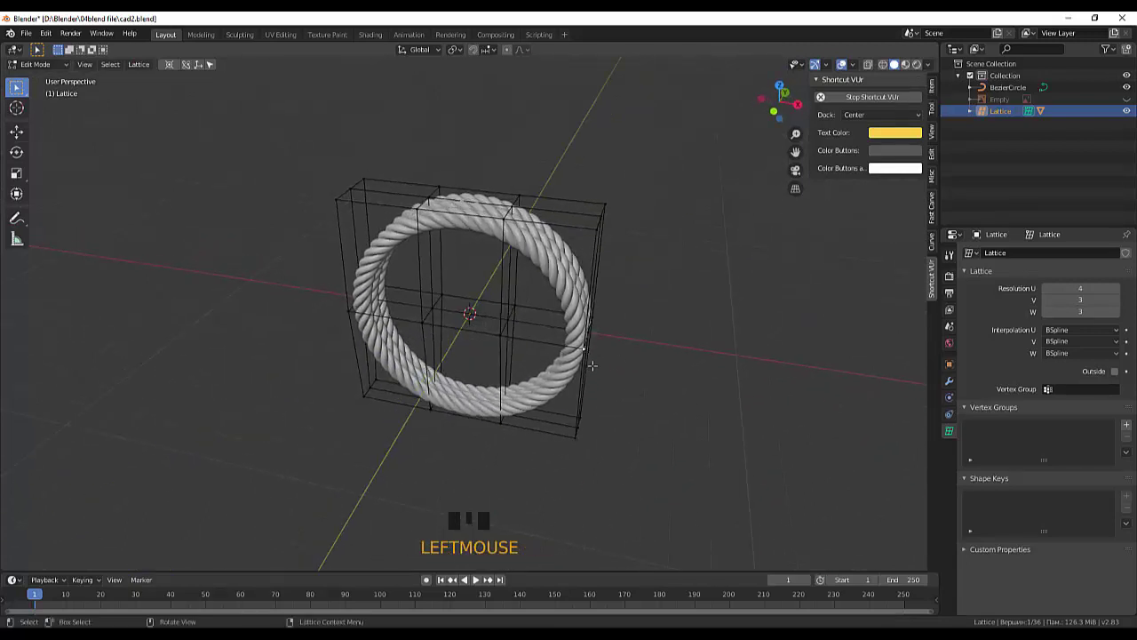
pyautogui.keyDown('shift'); pyautogui.click(502, 336); pyautogui.keyUp('shift')
pyautogui.keyDown('shift'); pyautogui.click(423, 324); pyautogui.keyUp('shift')
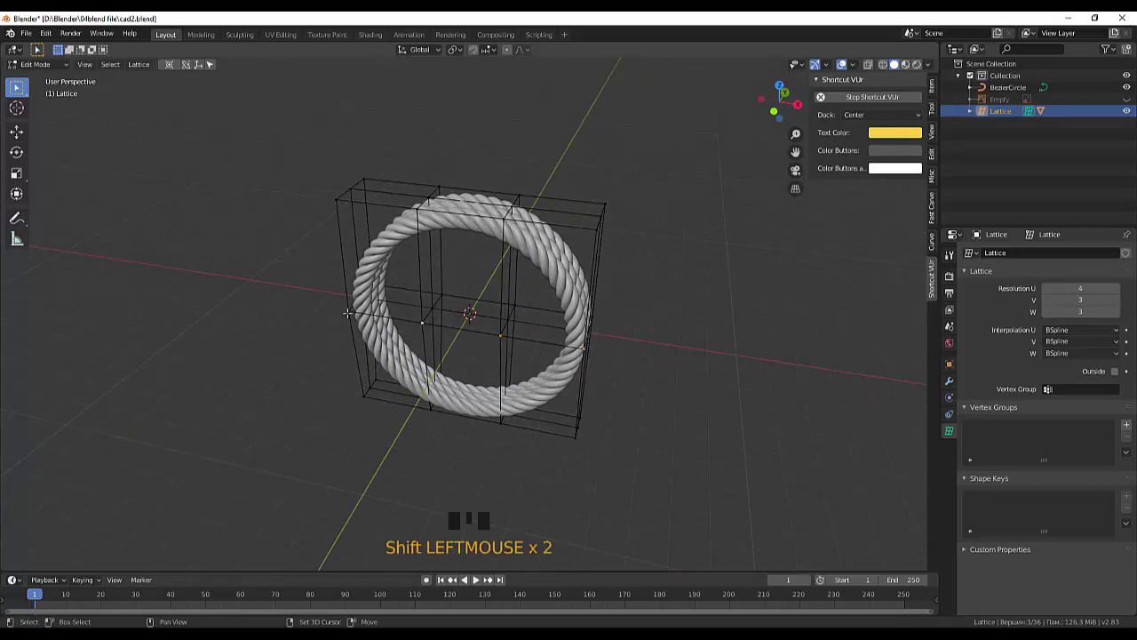
pyautogui.moveTo(578, 353); pyautogui.dragTo(586, 294, button='middle')
pyautogui.keyDown('shift'); pyautogui.click(572, 298); pyautogui.keyUp('shift')
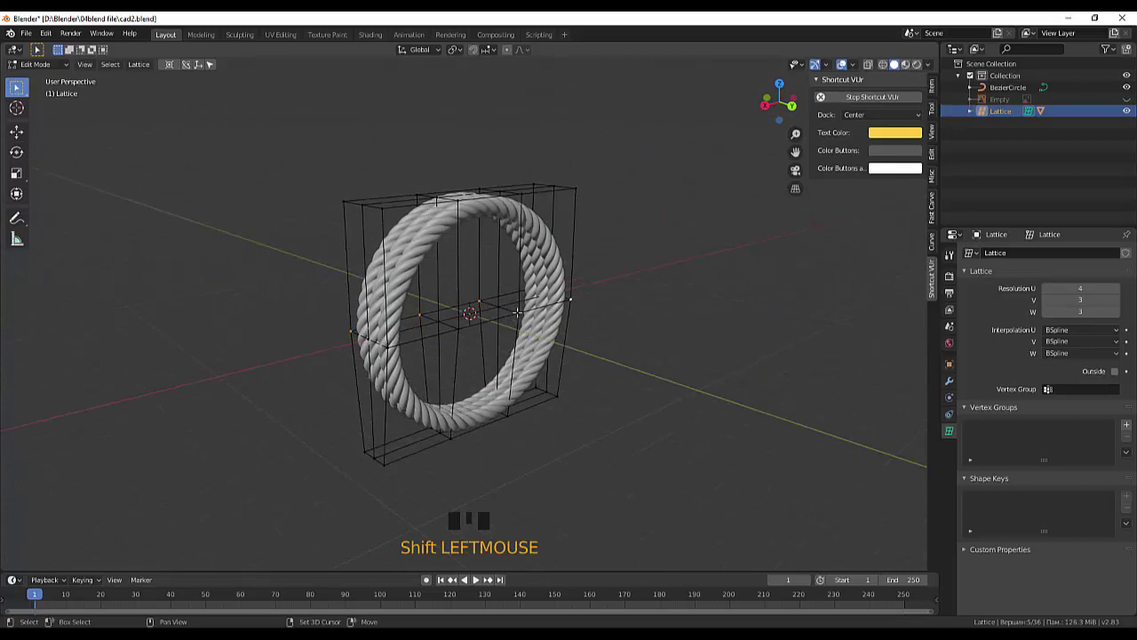
pyautogui.keyDown('shift'); pyautogui.click(518, 313); pyautogui.keyUp('shift')
pyautogui.keyDown('shift'); pyautogui.click(458, 328); pyautogui.keyUp('shift')
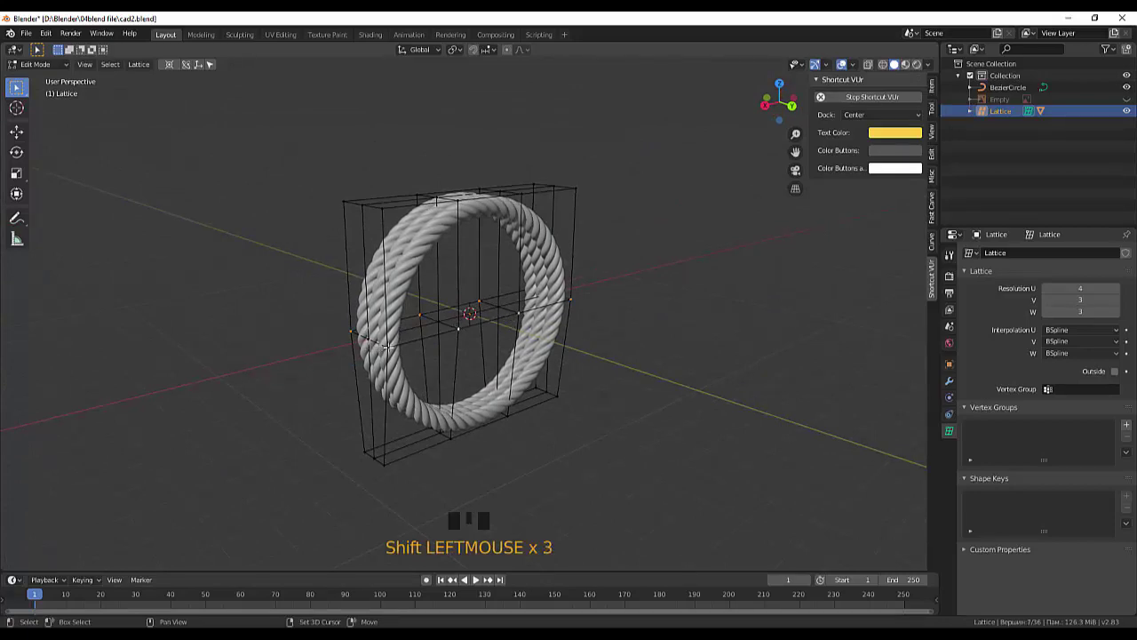
pyautogui.keyDown('shift'); pyautogui.click(619, 358); pyautogui.keyUp('shift')
pyautogui.moveTo(619, 358); pyautogui.dragTo(698, 337, button='middle')
pyautogui.press('KP_3')
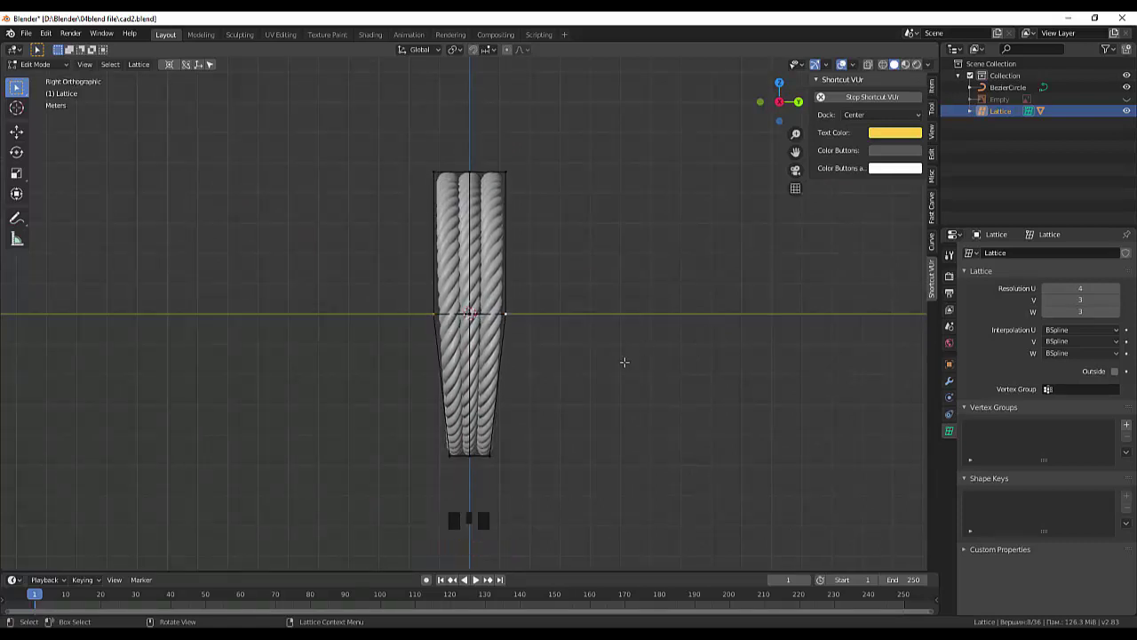
pyautogui.press('s')
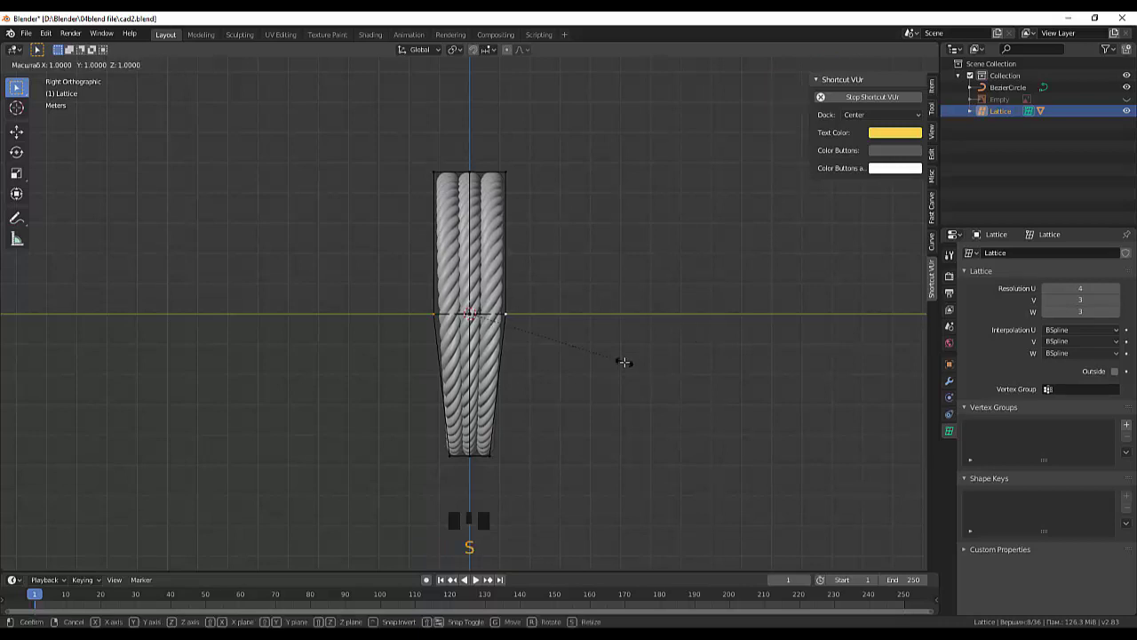
pyautogui.press('y')
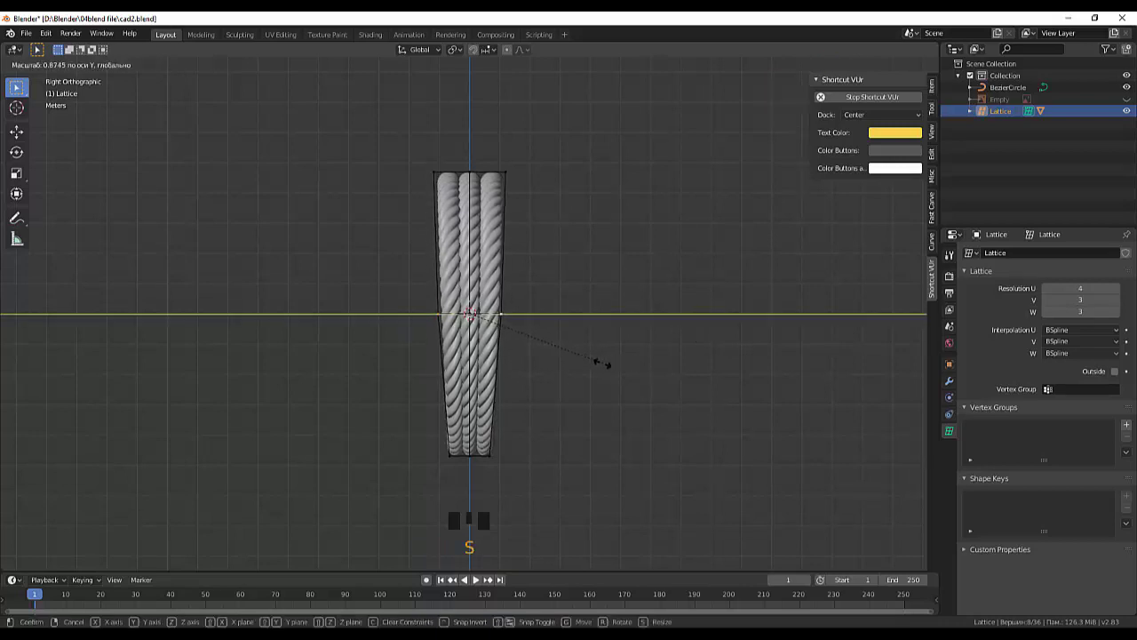
pyautogui.click(605, 370)
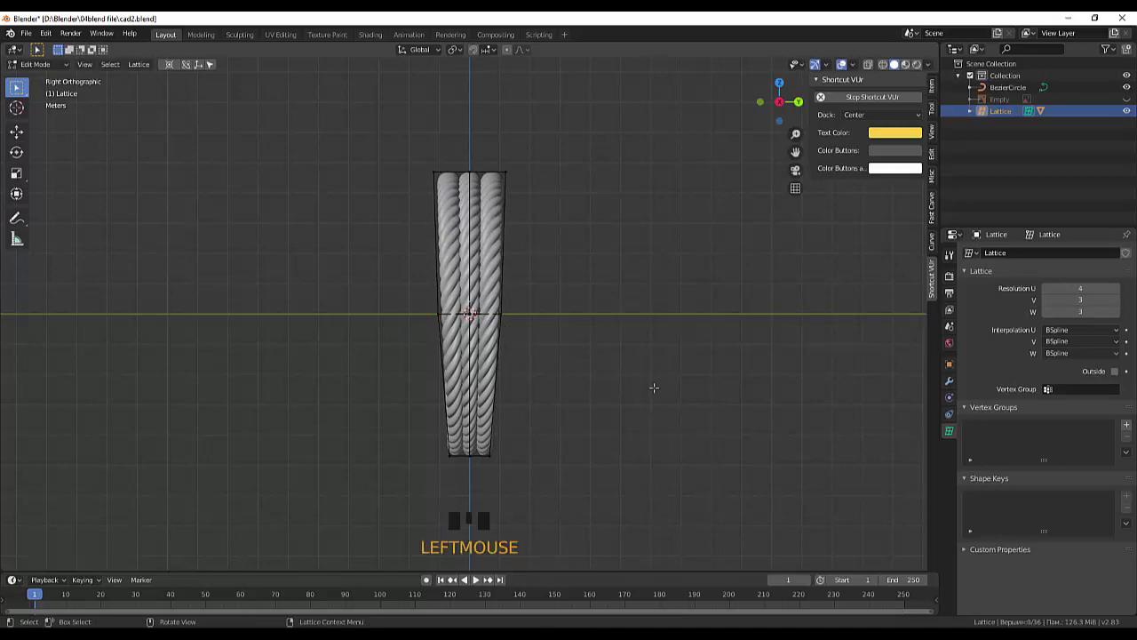
# Return to Object Mode and hide the lattice from the viewport
pyautogui.moveTo(652, 386)
pyautogui.mouseDown(button='middle')
pyautogui.moveTo(770, 418)
pyautogui.moveTo(814, 396)
pyautogui.moveTo(779, 401)
pyautogui.mouseUp(button='middle')
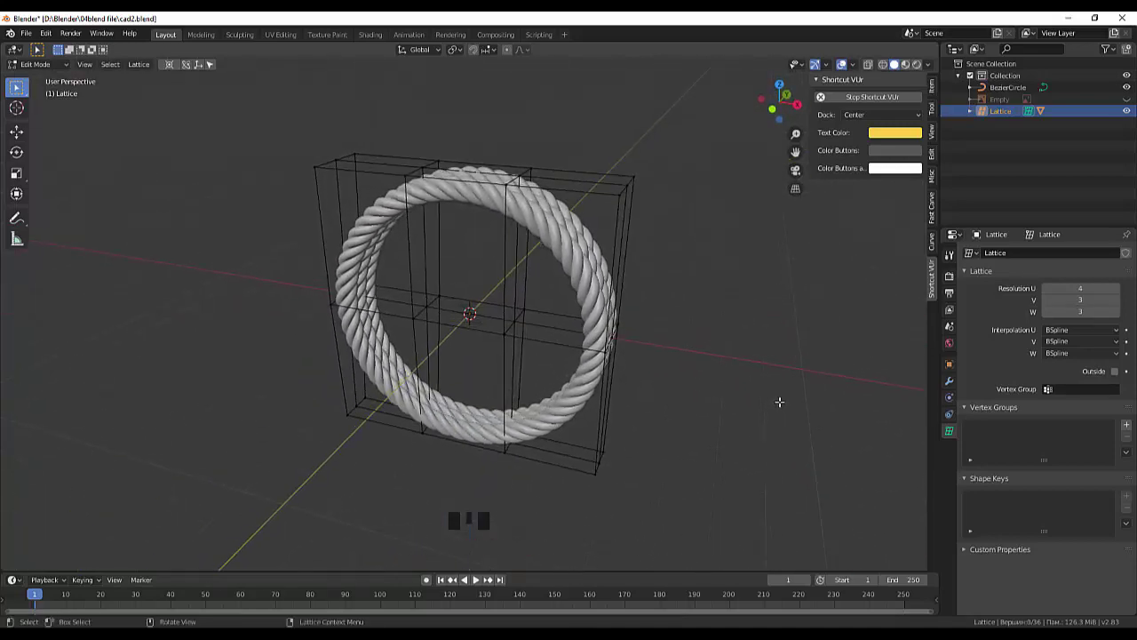
pyautogui.click(987, 271)
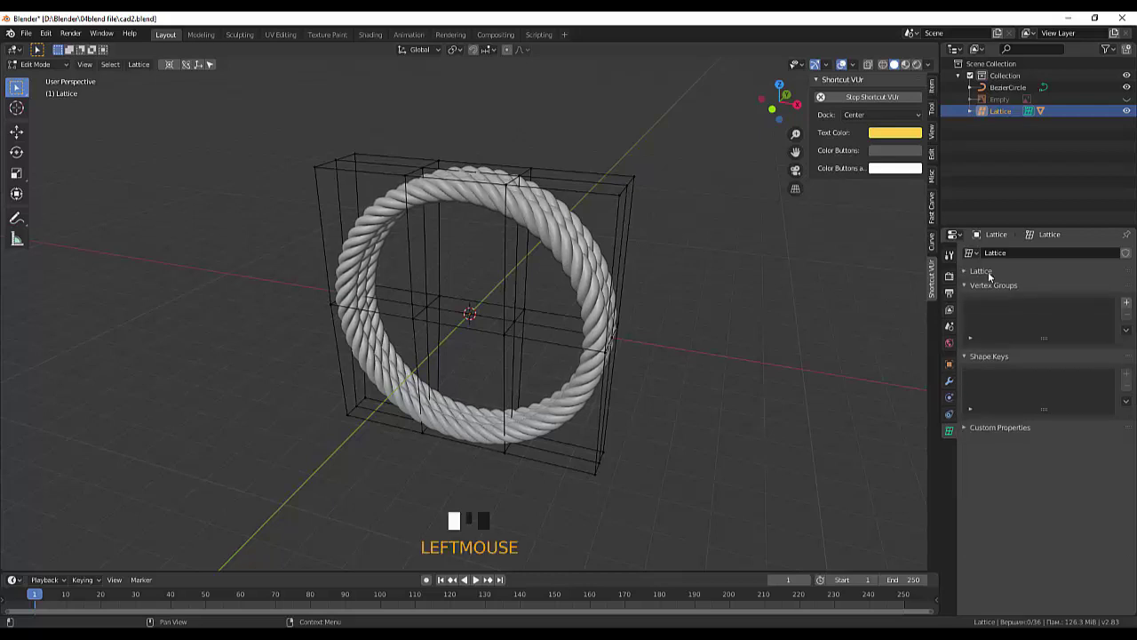
pyautogui.doubleClick(1007, 157)
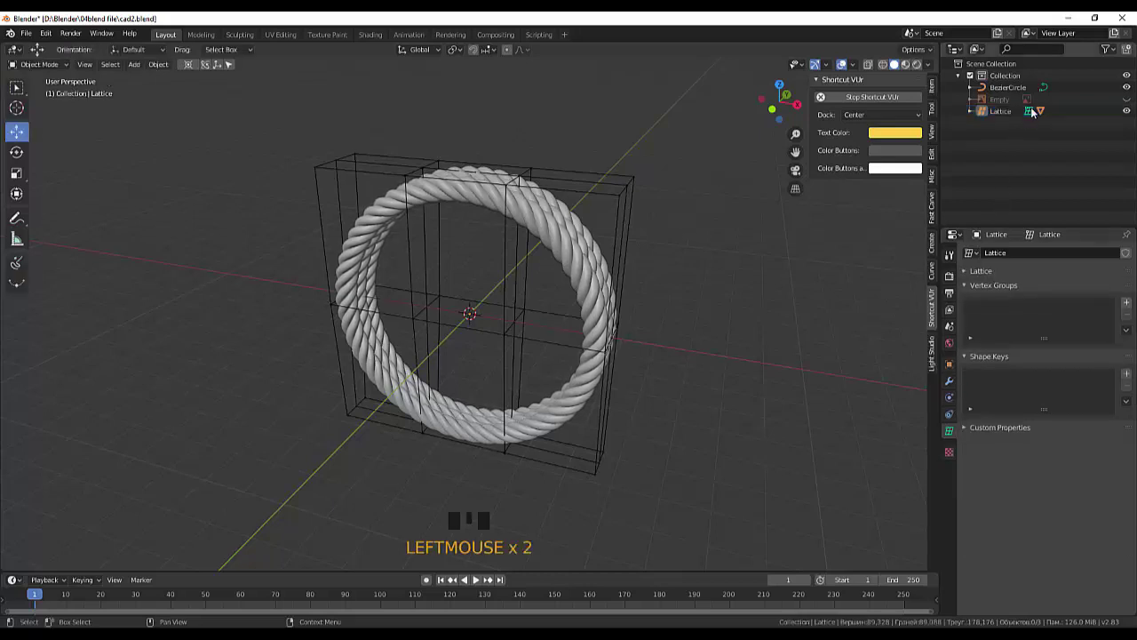
pyautogui.click(1126, 110)
pyautogui.click(724, 389)
# Examine the tapered rope ring from several sides and select it
pyautogui.moveTo(724, 388); pyautogui.dragTo(611, 298, button='middle')
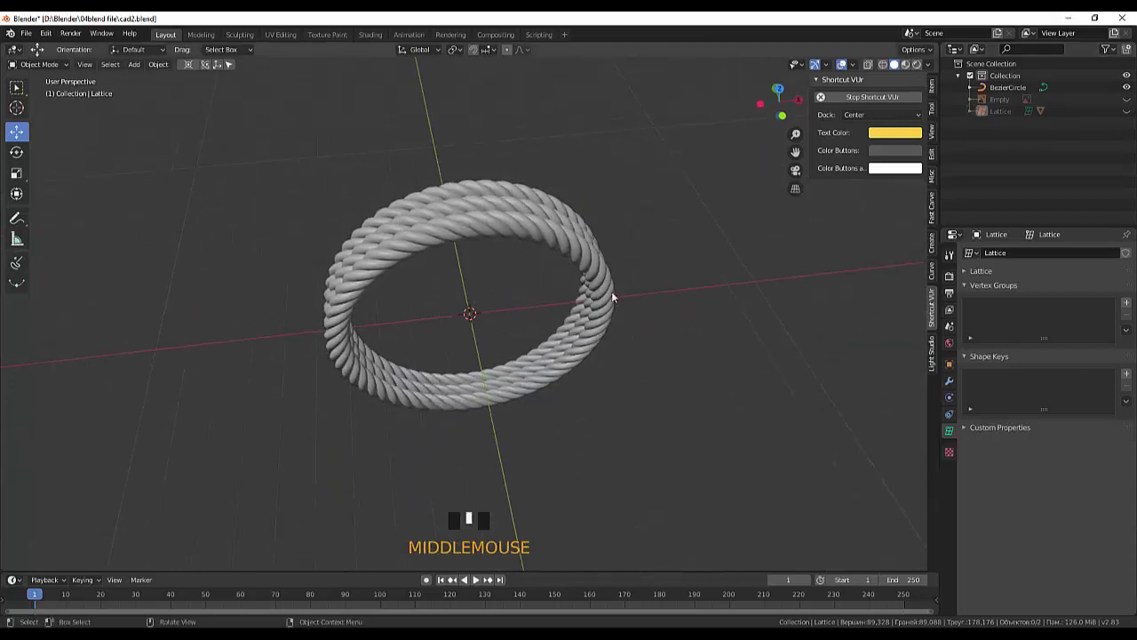
pyautogui.moveTo(570, 228); pyautogui.dragTo(515, 190, button='middle')
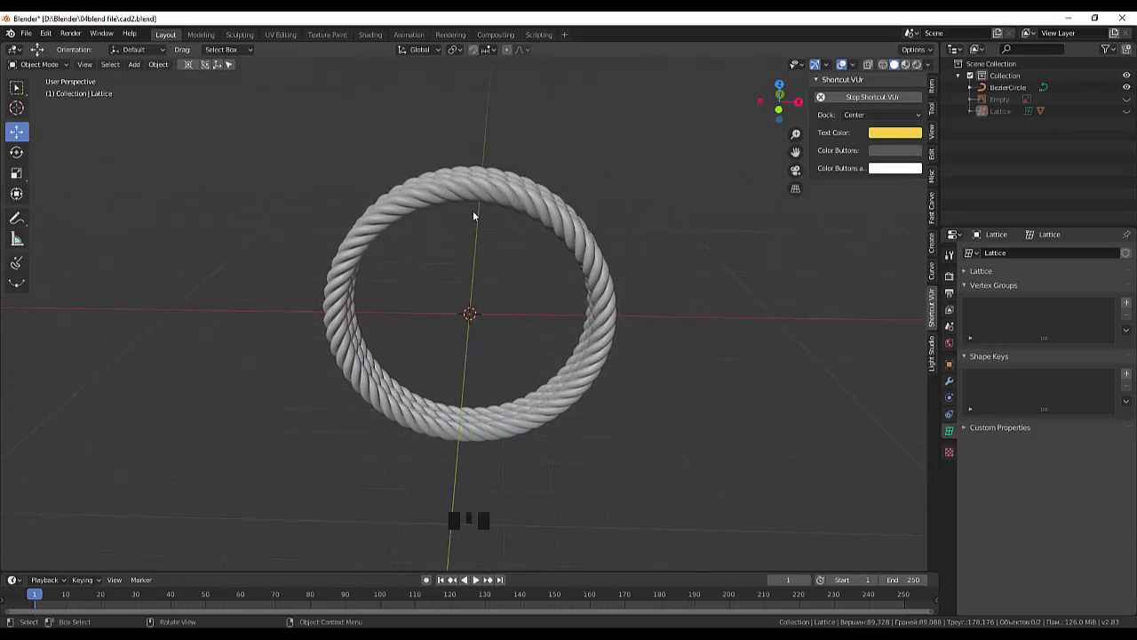
pyautogui.moveTo(576, 204); pyautogui.dragTo(556, 239, button='middle')
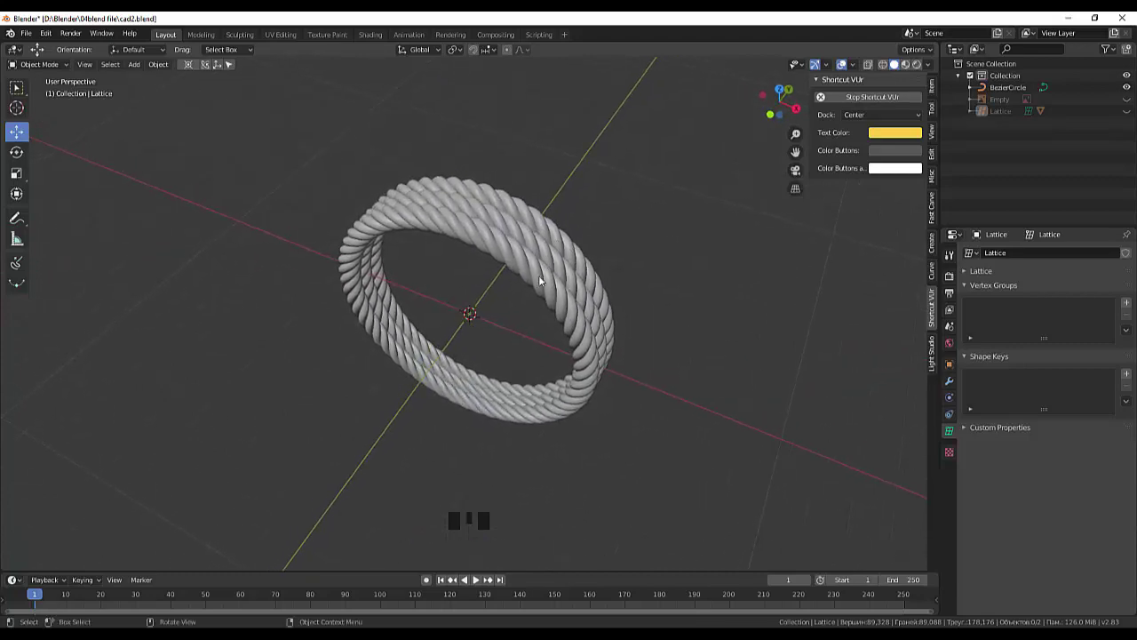
pyautogui.click(539, 275)
pyautogui.moveTo(625, 298); pyautogui.dragTo(865, 329, button='middle')
pyautogui.scroll(2, 673, 321)
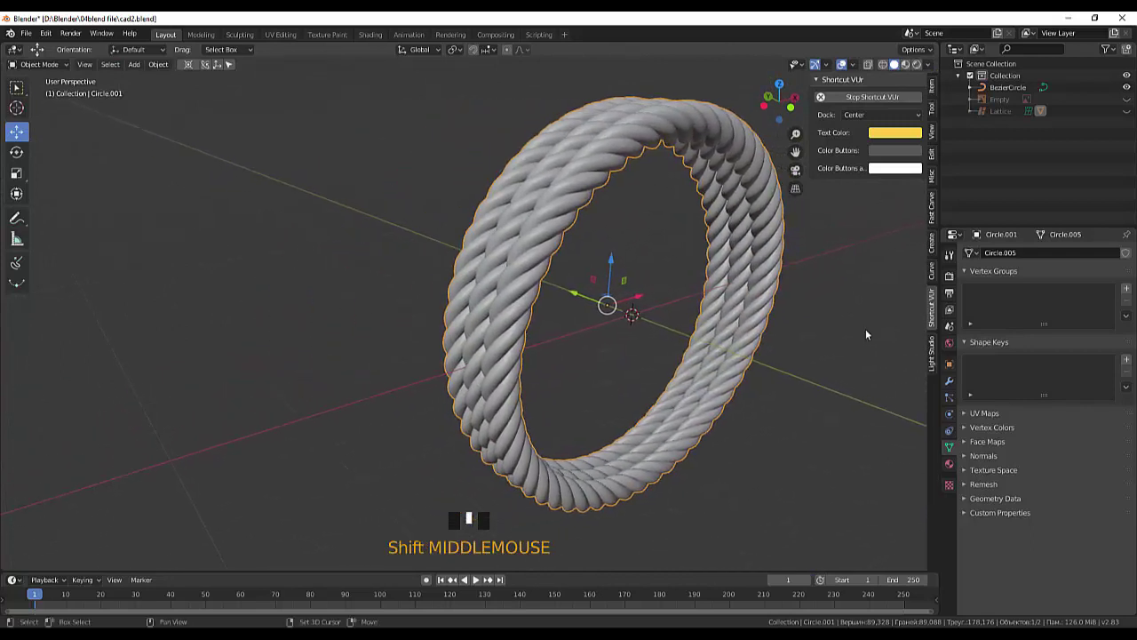